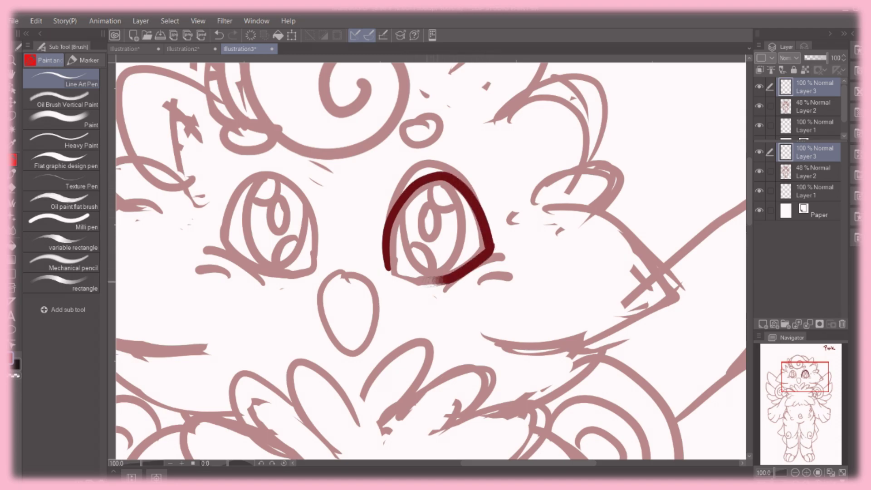
- Ink the iris, pupil and oval highlights inside the outlined eye, plus the short cheek marks beside it
drag(427, 213, 429, 208)
drag(431, 186, 435, 183)
mouse_move(411, 245)
mouse_down()
mouse_move(430, 273)
mouse_move(521, 249)
mouse_up()
mouse_move(509, 271)
mouse_down()
mouse_move(532, 263)
mouse_move(512, 352)
mouse_up()
drag(422, 214, 420, 217)
- Ink the forehead curl with its spiral and the hair strands beside it over the sketch
mouse_move(349, 172)
mouse_down()
mouse_move(391, 182)
mouse_move(385, 155)
mouse_move(293, 240)
mouse_move(267, 229)
mouse_move(326, 67)
mouse_move(368, 75)
mouse_move(435, 150)
mouse_up()
scroll(431, 261, up, 3)
mouse_move(377, 150)
mouse_down()
mouse_move(445, 208)
mouse_move(477, 281)
mouse_up()
drag(245, 167, 209, 282)
- Ink the pointed ear feathers and the upper edge of the cheek, mirroring the canvas to check the shapes
scroll(431, 261, right, 3)
key(h)
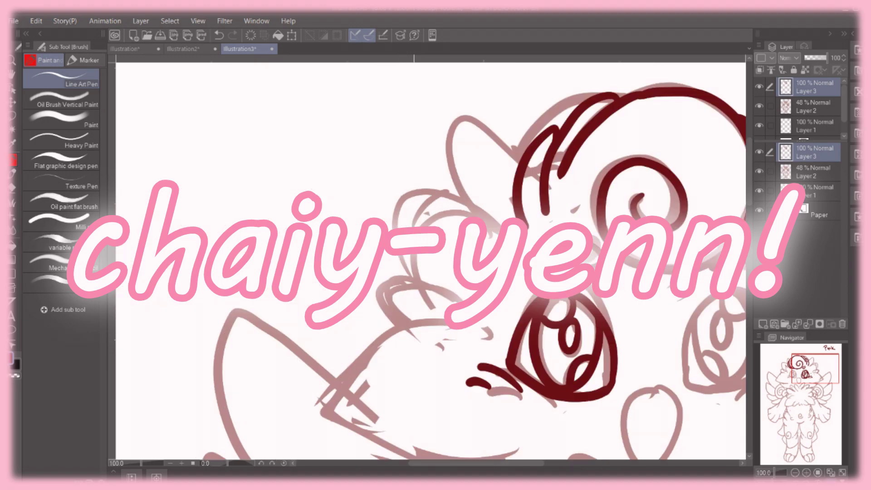
drag(500, 213, 551, 220)
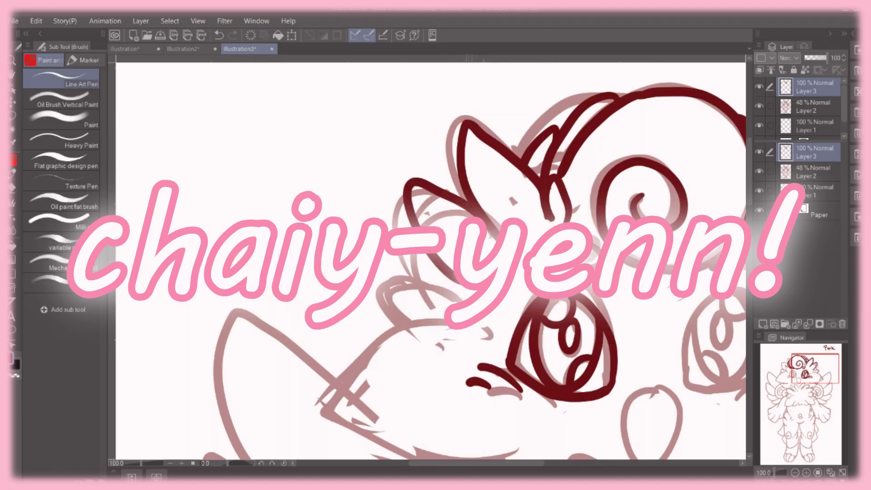
drag(406, 286, 454, 294)
key(h)
mouse_move(599, 254)
mouse_down()
mouse_move(540, 195)
mouse_move(422, 209)
mouse_move(527, 291)
mouse_up()
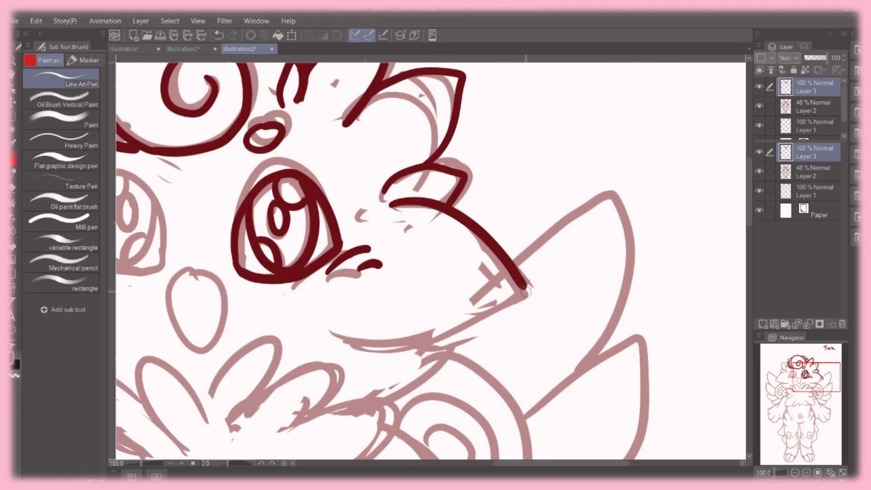
- Ink the lower edge of the pointed cheek and the jaw line beneath it
key(h)
drag(335, 291, 522, 345)
drag(401, 338, 452, 391)
- Ink the chest fluff tufts from the collar down to the bottom edge on one side
drag(576, 227, 408, 91)
drag(500, 227, 363, 326)
drag(385, 281, 309, 377)
scroll(572, 262, up, 3)
mouse_move(543, 234)
mouse_down()
mouse_move(565, 365)
mouse_move(404, 354)
mouse_up()
mouse_move(342, 270)
mouse_down()
mouse_move(391, 345)
mouse_move(328, 338)
mouse_up()
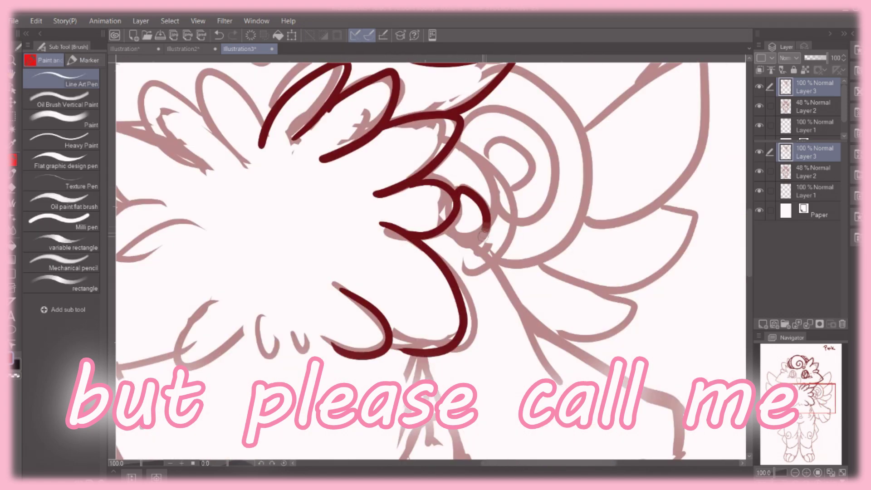
key(ctrl+z)
drag(454, 150, 481, 254)
key(ctrl+z)
drag(438, 175, 454, 216)
key(ctrl+z)
mouse_move(454, 146)
mouse_down()
mouse_move(499, 232)
mouse_move(476, 270)
mouse_up()
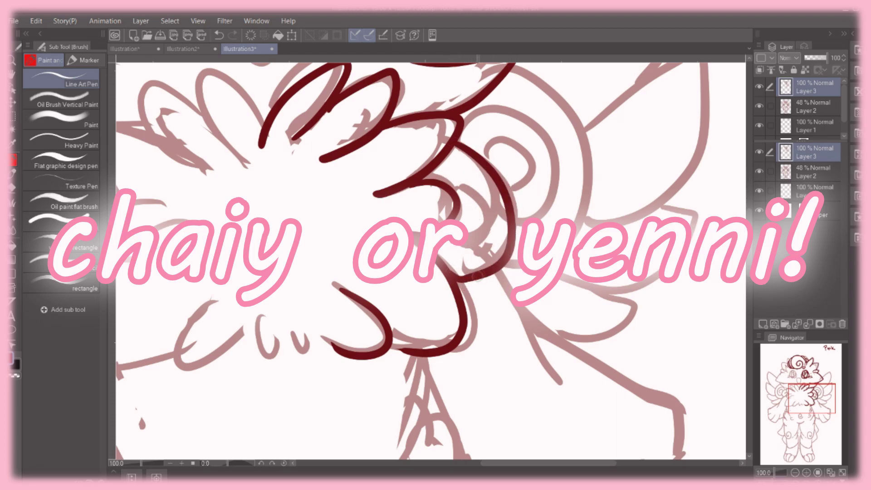
- Replace the rounded shoulder curve with jagged feather tufts and ink the upper arm's inner line
scroll(478, 183, down, 5)
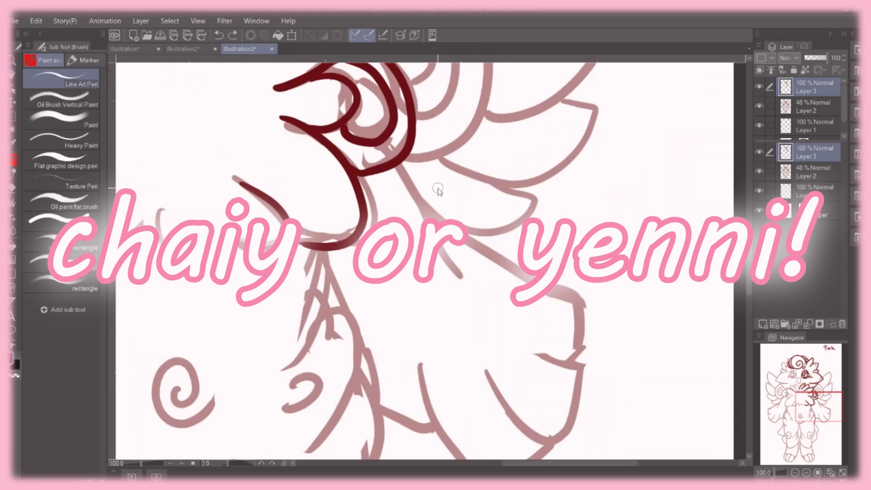
scroll(439, 189, down, 3)
mouse_move(455, 184)
mouse_down()
mouse_move(465, 269)
mouse_move(460, 232)
mouse_move(444, 231)
mouse_move(476, 313)
mouse_up()
key(ctrl+z)
key(ctrl+z)
drag(447, 232, 486, 324)
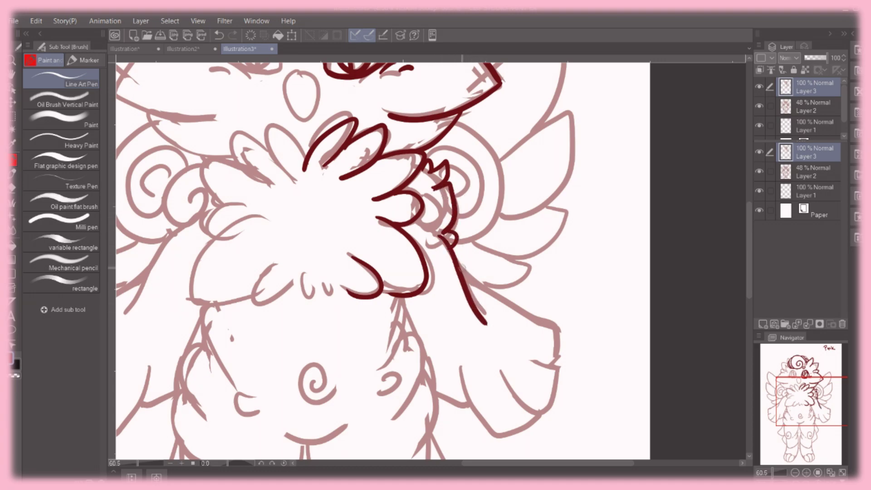
- Ink the arm's outer edge and the paw with its finger divisions
drag(458, 265, 549, 360)
key(ctrl+z)
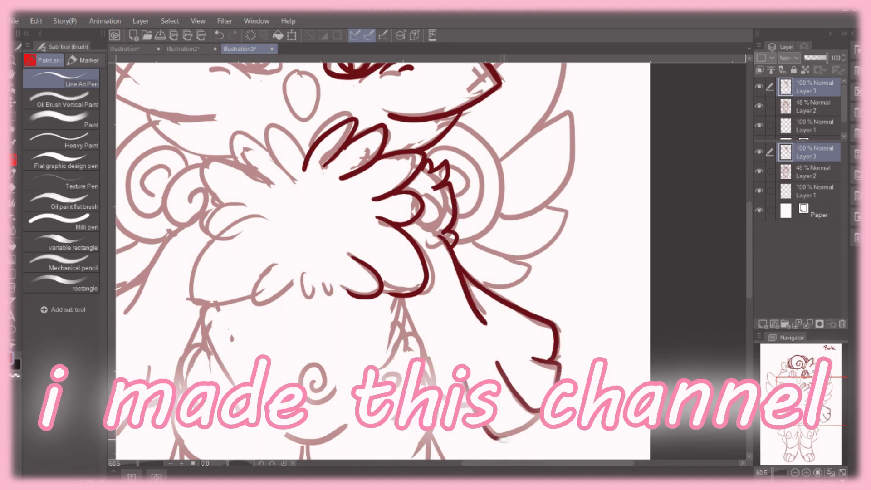
drag(535, 410, 486, 435)
scroll(466, 337, down, 2)
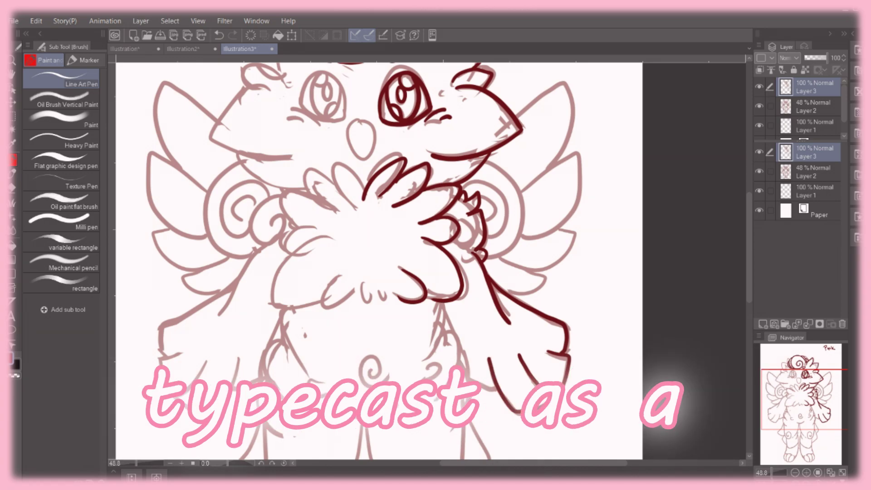
- Ink the side of the torso below the chest fluff with overlapping curved fur lines down to the hip
scroll(379, 261, up, 3)
scroll(379, 261, down, 5)
key(ctrl+z)
drag(411, 179, 381, 258)
drag(420, 211, 401, 312)
drag(443, 260, 420, 361)
drag(454, 274, 444, 314)
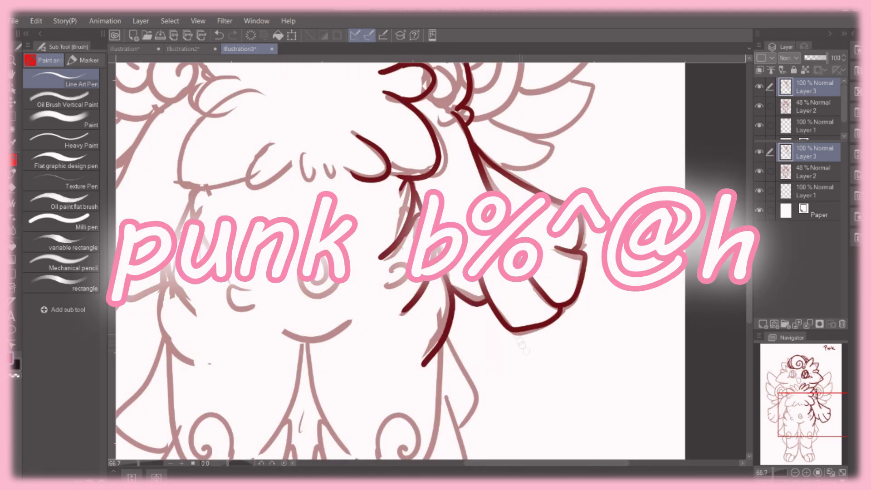
- Ink the inner thigh line, the spiral knee and the lower leg with its rounded toes
drag(378, 318, 404, 150)
drag(406, 265, 447, 309)
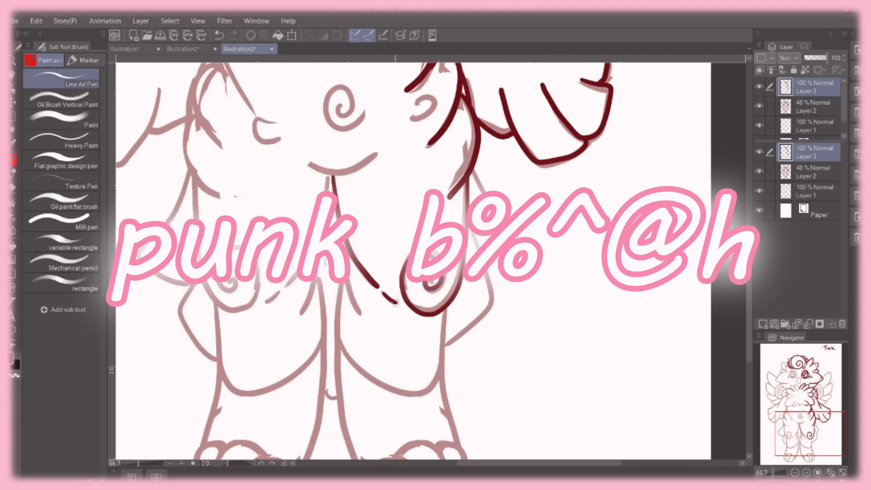
drag(397, 302, 381, 290)
mouse_move(442, 308)
mouse_down()
mouse_move(418, 166)
mouse_move(429, 286)
mouse_up()
mouse_move(313, 187)
mouse_down()
mouse_move(342, 338)
mouse_move(403, 351)
mouse_move(390, 372)
mouse_up()
mouse_move(402, 363)
mouse_down()
mouse_move(367, 308)
mouse_move(423, 322)
mouse_move(424, 290)
mouse_move(423, 365)
mouse_up()
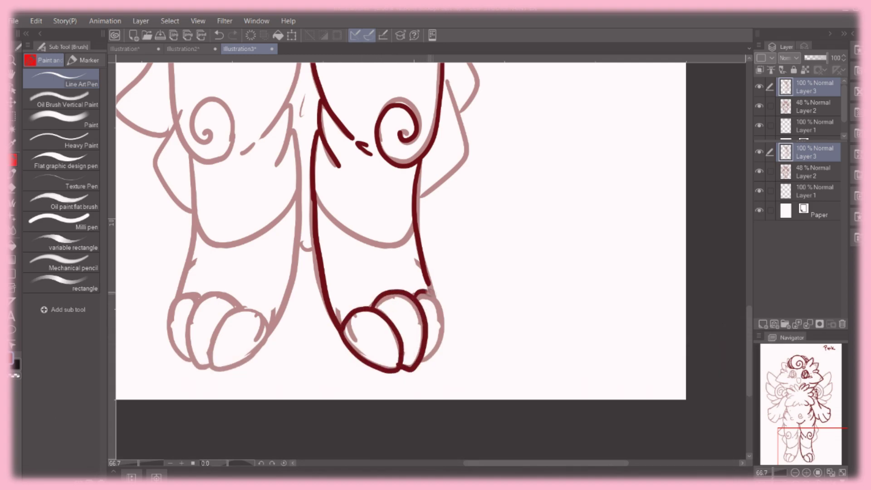
- Finish the foot's outer edge and ink the curved cuff across the shin and the belly line
drag(436, 295, 435, 288)
drag(313, 201, 414, 224)
key(ctrl+z)
mouse_move(537, 145)
mouse_down()
mouse_move(482, 224)
mouse_move(447, 362)
mouse_move(340, 248)
mouse_up()
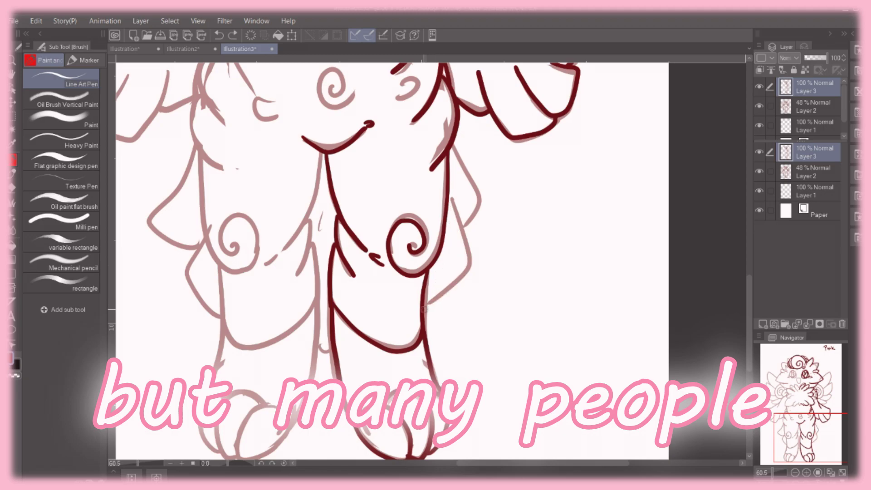
- Ink the feather edge behind the leg and a lower feather of the wing
drag(424, 309, 463, 202)
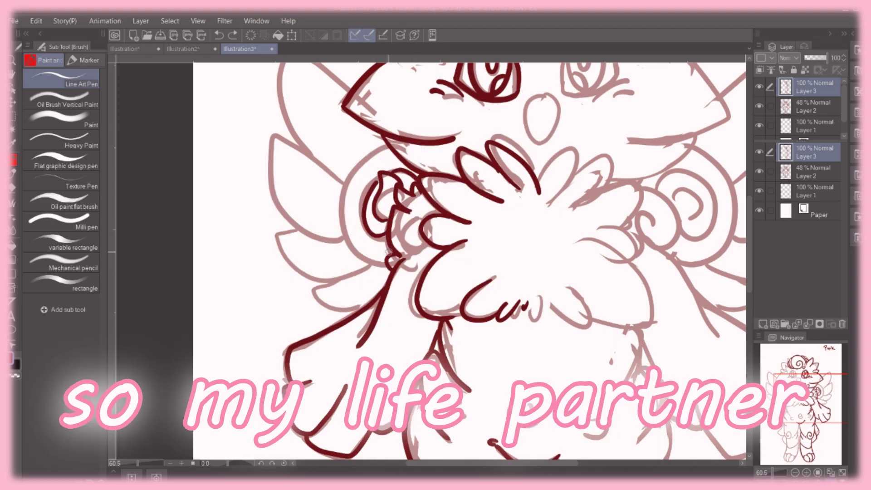
key(ctrl+z)
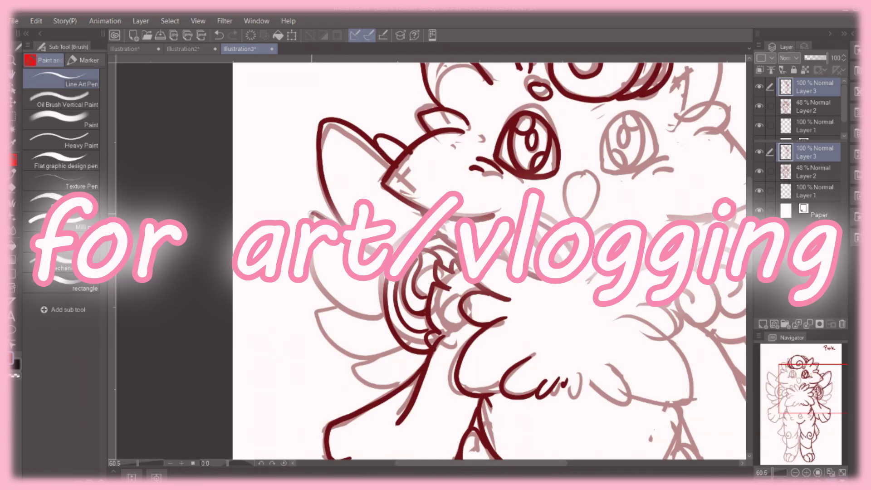
drag(388, 316, 321, 302)
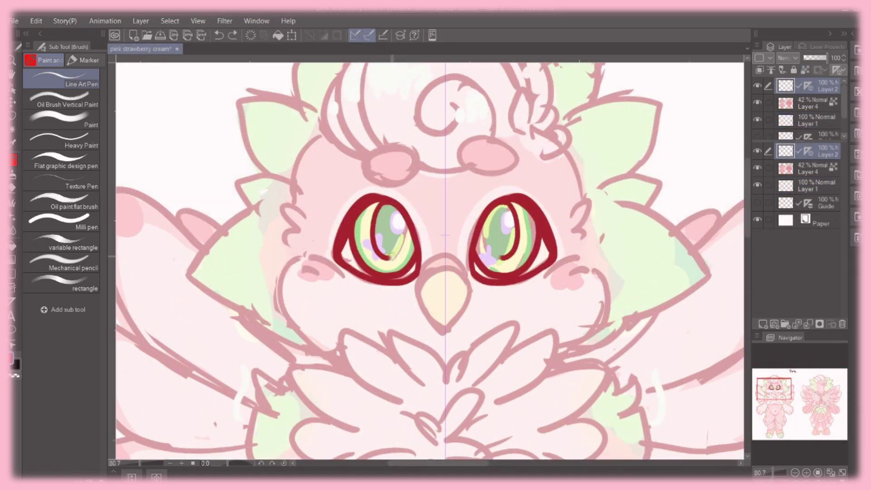
- Ink the mirrored pupils and the oval brows on the pink strawberry cream character's face
drag(391, 260, 400, 209)
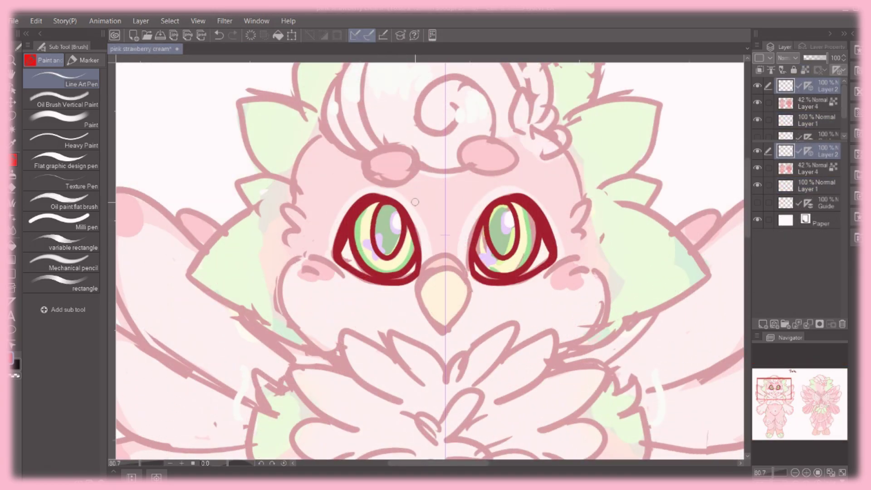
drag(460, 146, 470, 141)
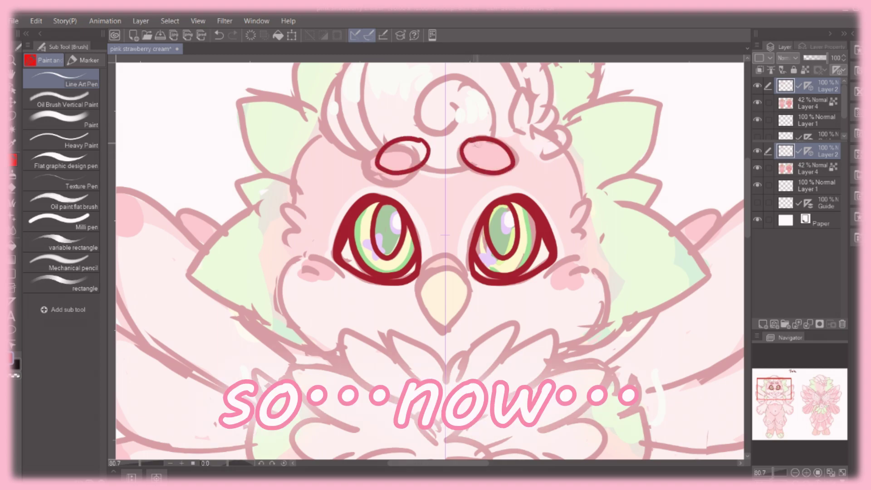
drag(465, 147, 469, 142)
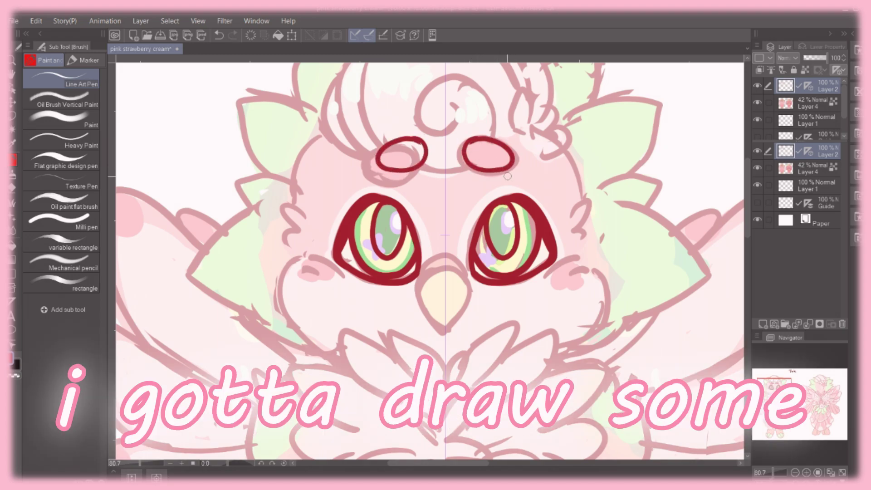
- Ink the mirrored cheeks, cheek fur, head sides and green ear feathers around the face
mouse_move(303, 268)
mouse_down()
mouse_move(318, 271)
mouse_move(331, 363)
mouse_up()
drag(295, 214, 291, 242)
mouse_move(309, 141)
mouse_down()
mouse_move(289, 231)
mouse_move(187, 276)
mouse_move(272, 322)
mouse_move(317, 361)
mouse_move(333, 360)
mouse_up()
mouse_move(253, 214)
mouse_down()
mouse_move(285, 183)
mouse_move(242, 94)
mouse_move(324, 111)
mouse_move(383, 181)
mouse_up()
drag(514, 356, 336, 229)
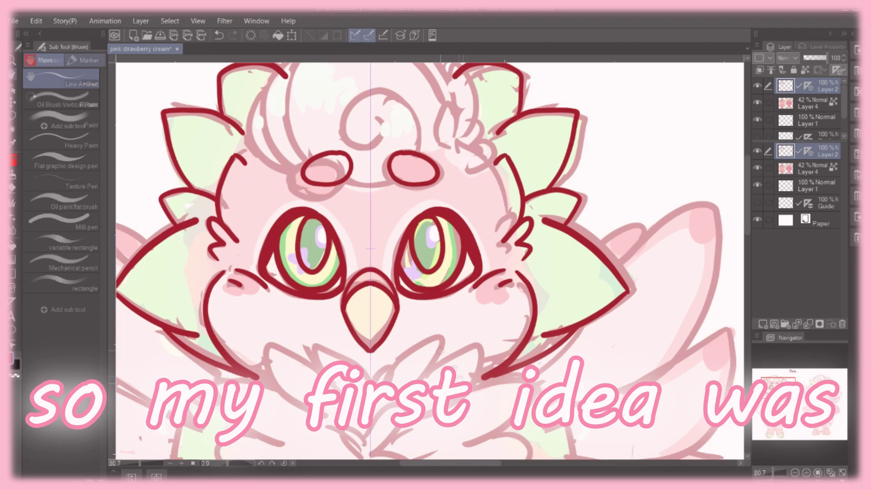
- Ink the mirrored upper and middle chest fluff tufts below the beak
drag(333, 227, 359, 66)
drag(367, 235, 388, 213)
drag(293, 181, 344, 250)
mouse_move(288, 220)
mouse_down()
mouse_move(303, 284)
mouse_move(239, 381)
mouse_move(281, 408)
mouse_up()
drag(290, 313, 289, 408)
key(ctrl+z)
key(ctrl+z)
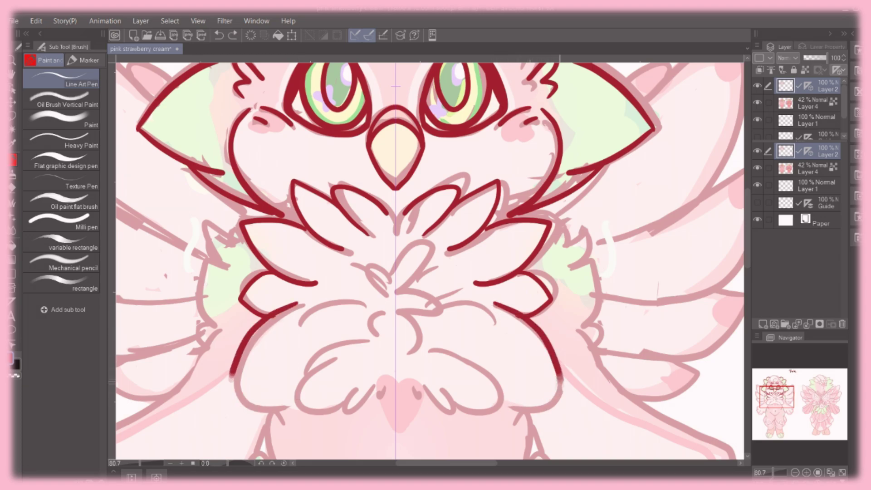
- Ink the rounded lower chest fluff and its inner overlapping tuft lines
drag(230, 375, 283, 414)
drag(363, 334, 317, 363)
drag(429, 336, 496, 391)
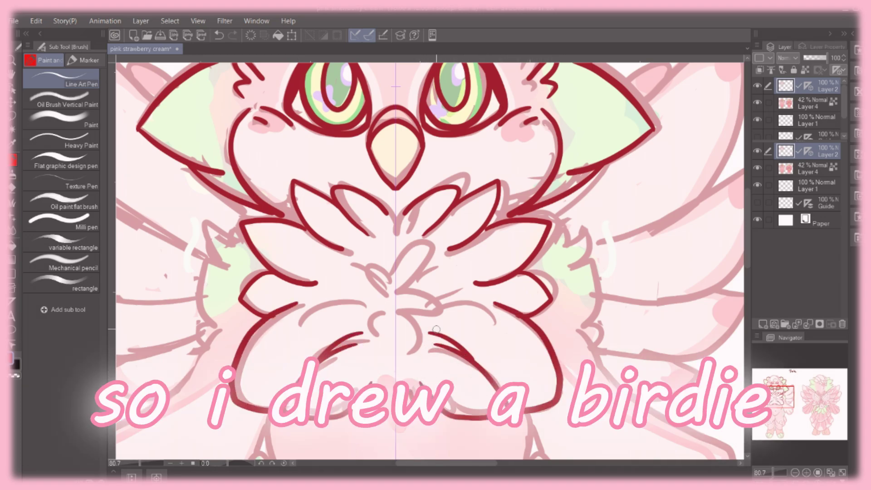
- Ink the mirrored torso sides below the chest fluff with overlapping fur curves at waist and hip
scroll(436, 329, down, 5)
drag(274, 197, 291, 283)
key(ctrl+z)
mouse_move(267, 197)
mouse_down()
mouse_move(236, 281)
mouse_move(259, 333)
mouse_up()
key(ctrl+z)
mouse_move(259, 232)
mouse_down()
mouse_move(233, 291)
mouse_move(247, 249)
mouse_move(232, 336)
mouse_up()
key(ctrl+z)
key(ctrl+z)
drag(233, 295, 217, 384)
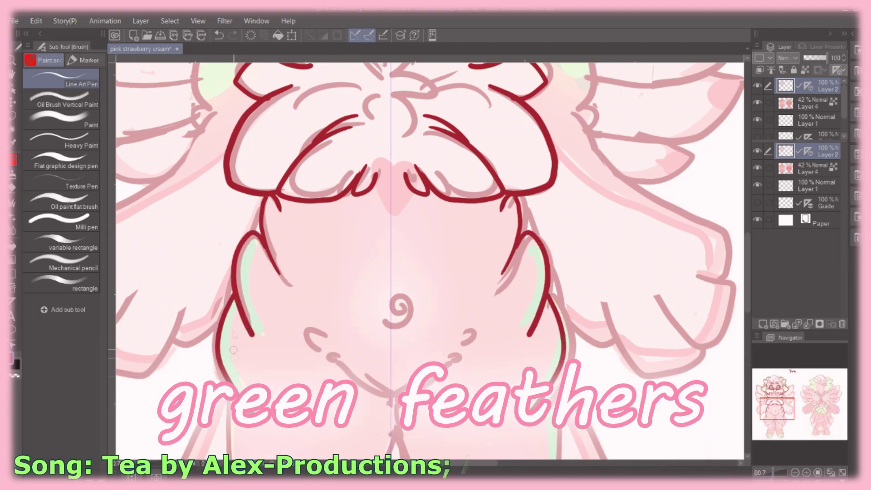
- Ink the mirrored belly curve with small fold marks at its ends
drag(333, 359, 399, 392)
key(ctrl+z)
key(ctrl+z)
key(ctrl+z)
key(ctrl+z)
drag(457, 356, 447, 363)
mouse_move(483, 326)
mouse_down()
mouse_move(458, 339)
mouse_move(467, 102)
mouse_up()
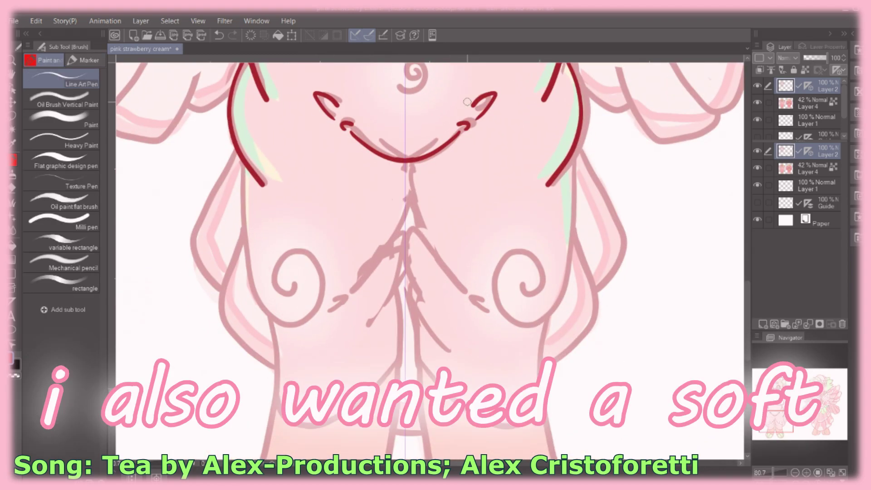
- Ink the centre line below the belly and the mirrored diagonal inner-thigh lines
drag(406, 162, 400, 218)
mouse_move(400, 222)
mouse_down()
mouse_move(368, 263)
mouse_move(400, 295)
mouse_move(338, 300)
mouse_up()
key(ctrl+z)
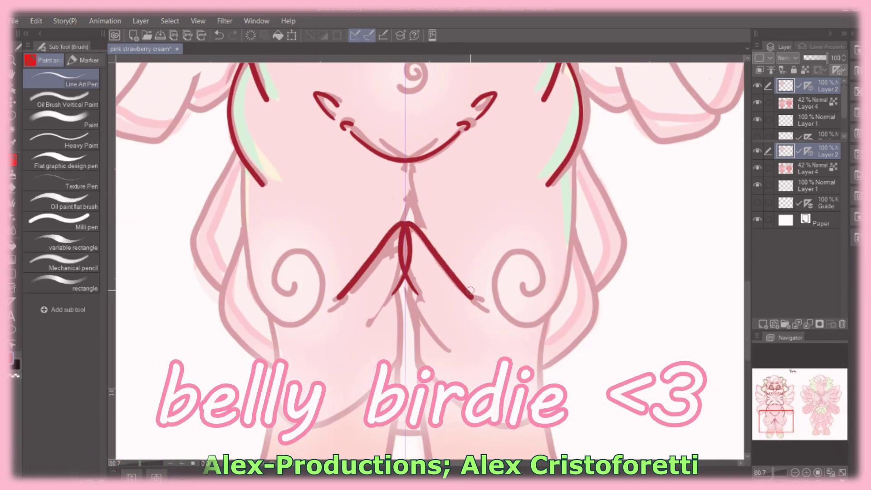
drag(406, 162, 402, 222)
mouse_move(408, 281)
mouse_down()
mouse_move(379, 350)
mouse_move(360, 353)
mouse_up()
key(ctrl+z)
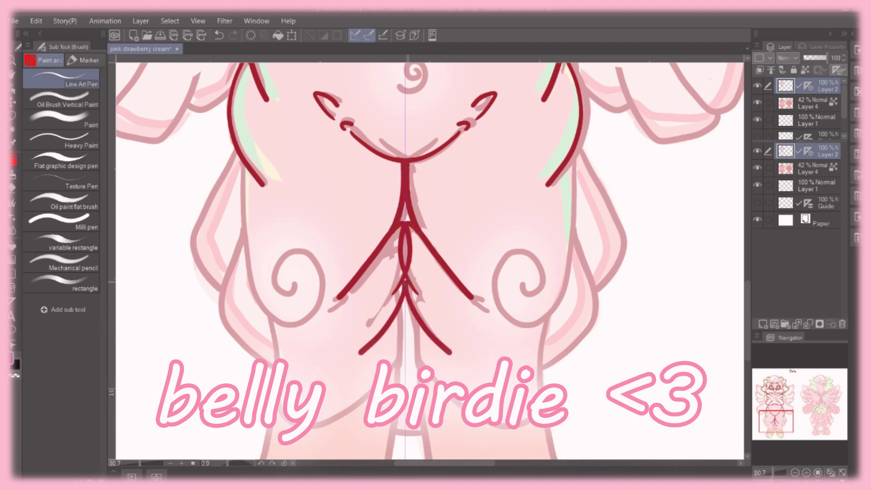
- Ink the mirrored inner leg lines from the thighs down to the feet
drag(390, 318, 386, 374)
mouse_move(420, 318)
mouse_down()
mouse_move(426, 376)
mouse_move(354, 150)
mouse_move(322, 295)
mouse_up()
drag(358, 149, 379, 297)
drag(322, 295, 308, 359)
mouse_move(379, 297)
mouse_down()
mouse_move(395, 363)
mouse_move(449, 365)
mouse_up()
key(ctrl+z)
drag(391, 351, 467, 388)
key(ctrl+z)
mouse_move(434, 326)
mouse_down()
mouse_move(495, 338)
mouse_move(499, 404)
mouse_move(497, 367)
mouse_move(472, 409)
mouse_move(497, 382)
mouse_move(470, 410)
mouse_up()
key(ctrl+z)
key(ctrl+z)
key(ctrl+z)
key(ctrl+z)
key(ctrl+z)
key(ctrl+z)
- Ink the mirrored rounded toes on both feet
mouse_move(433, 326)
mouse_down()
mouse_move(495, 319)
mouse_move(472, 411)
mouse_move(495, 363)
mouse_move(471, 406)
mouse_up()
key(ctrl+z)
drag(499, 318, 501, 398)
drag(196, 393, 213, 405)
drag(209, 313, 200, 390)
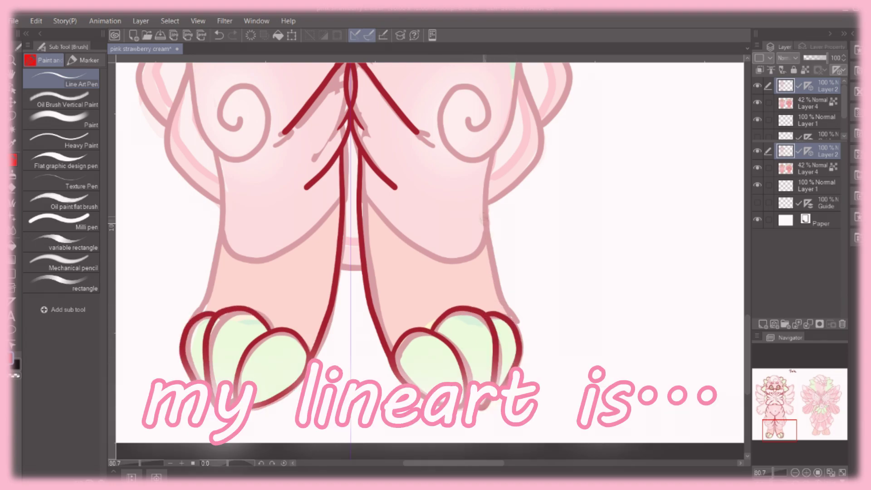
- Ink the mirrored knee spirals, outer leg edges and curved cuffs down to the feet
drag(474, 123, 490, 156)
drag(517, 63, 520, 97)
mouse_move(491, 154)
mouse_down()
mouse_move(489, 258)
mouse_move(490, 211)
mouse_up()
key(ctrl+z)
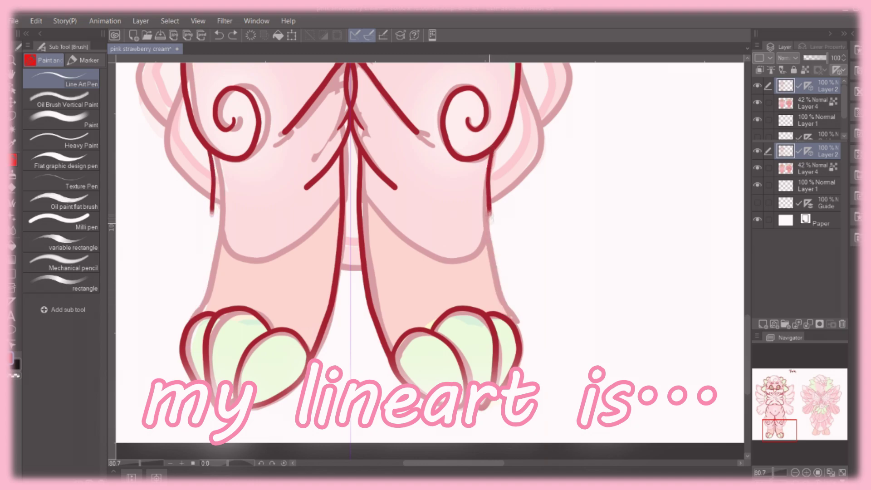
mouse_move(383, 223)
mouse_down()
mouse_move(483, 248)
mouse_move(522, 338)
mouse_up()
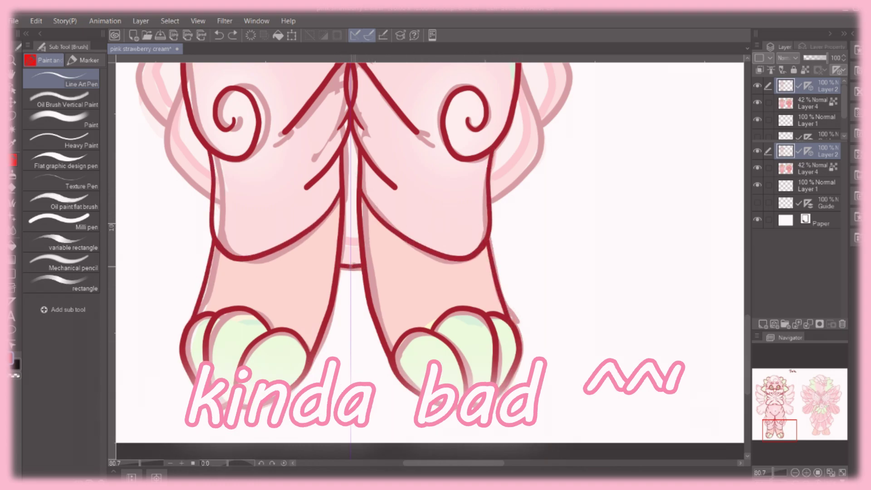
- Ink the mirrored feathers hanging behind the outer sides of the legs
drag(556, 233, 518, 388)
mouse_move(481, 138)
mouse_down()
mouse_move(471, 233)
mouse_move(477, 193)
mouse_up()
drag(480, 226, 449, 359)
mouse_move(481, 131)
mouse_down()
mouse_move(526, 217)
mouse_move(504, 283)
mouse_up()
mouse_move(548, 204)
mouse_down()
mouse_move(541, 316)
mouse_move(496, 371)
mouse_move(426, 405)
mouse_up()
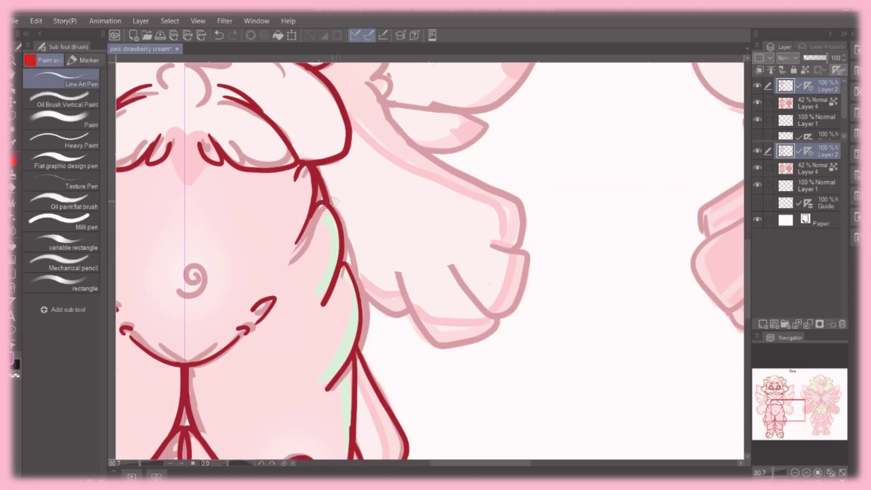
- Ink the arm's inner edge and the paw's lower edge with its finger divisions
key(ctrl+z)
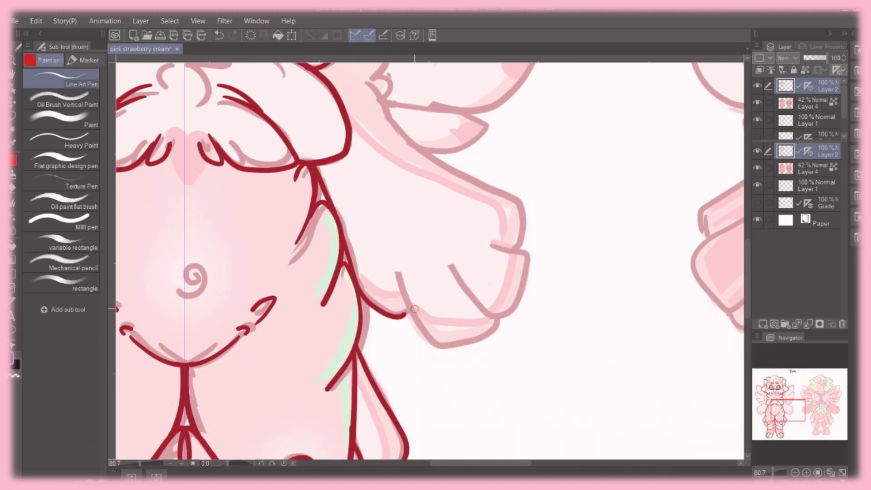
drag(396, 272, 497, 323)
drag(449, 266, 497, 322)
drag(493, 245, 497, 323)
key(ctrl+z)
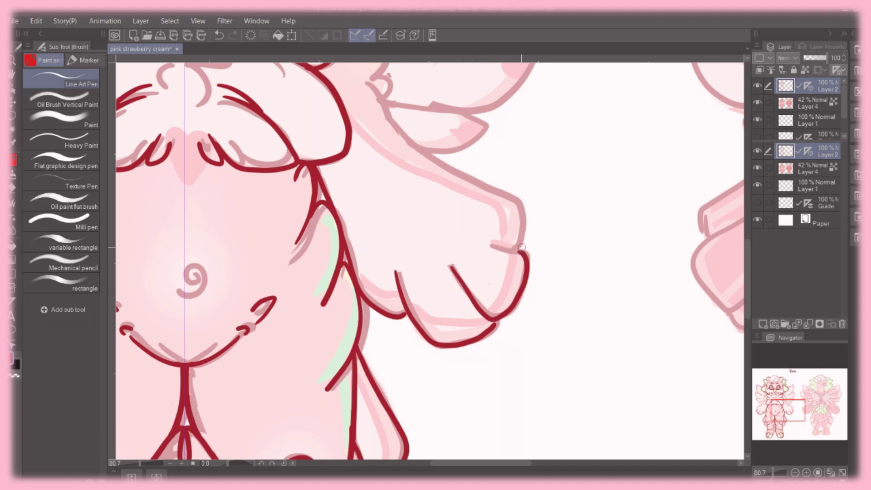
- Ink the arm's outer edge from the shoulder to the wrist and join it to the paw
drag(517, 207, 521, 252)
key(ctrl+z)
drag(368, 82, 520, 251)
key(ctrl+z)
drag(449, 265, 528, 251)
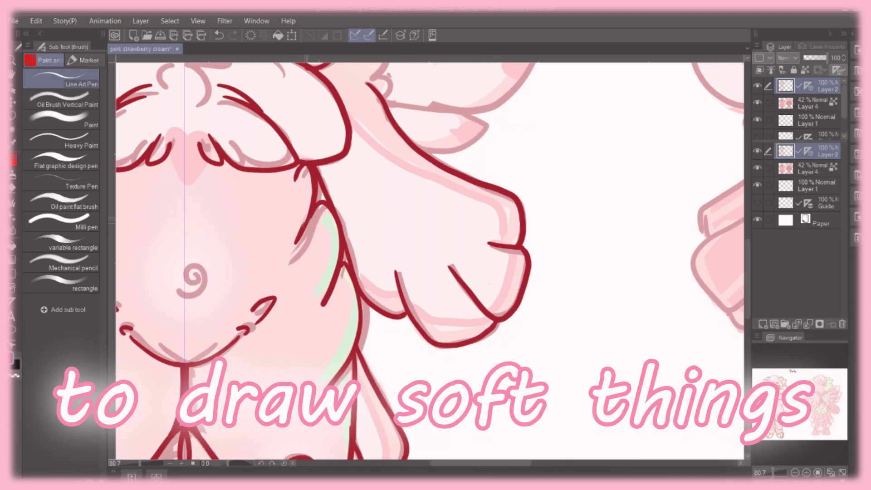
key(ctrl+z)
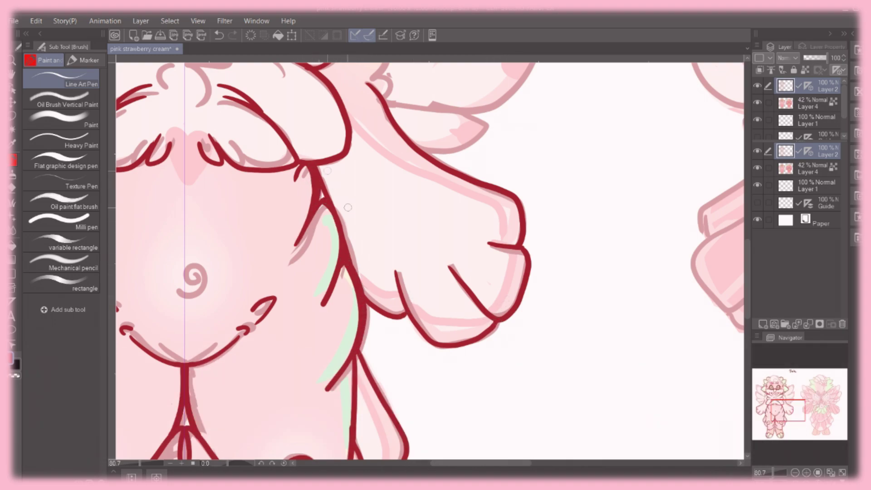
mouse_move(417, 59)
mouse_down()
mouse_move(438, 221)
mouse_move(576, 295)
mouse_up()
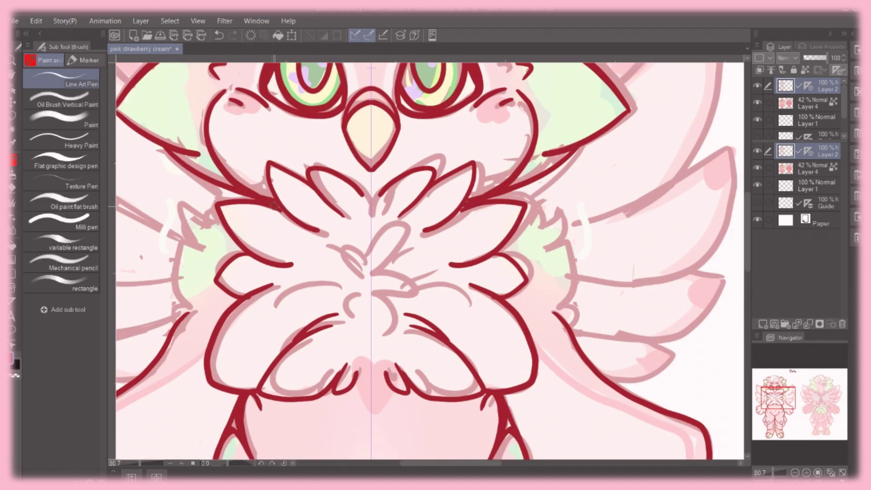
- Ink the mirrored pointed tufts and outer edges of the green shoulder fluff beside the chest
drag(181, 220, 198, 247)
drag(179, 202, 217, 224)
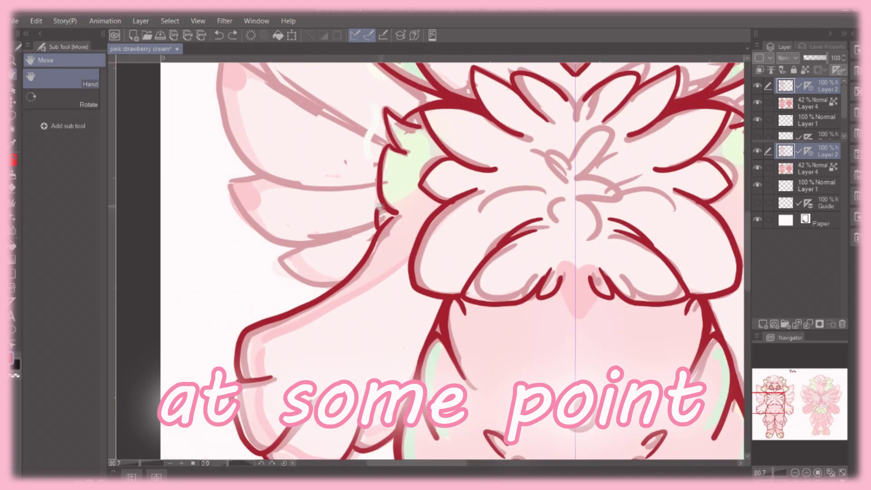
- Ink the topmost wing feather's upper edge and the small rounded feather behind it next to the head fluff
scroll(451, 256, up, 5)
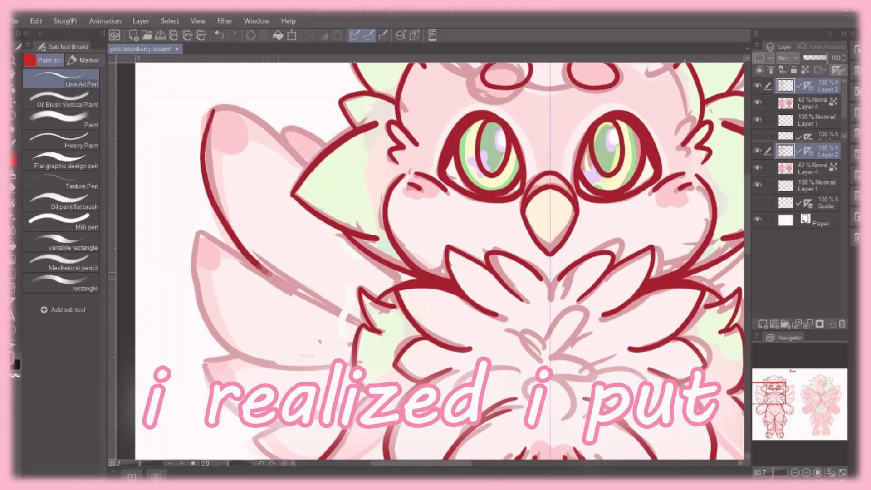
key(ctrl+y)
key(ctrl+z)
key(ctrl+y)
key(ctrl+z)
key(ctrl+y)
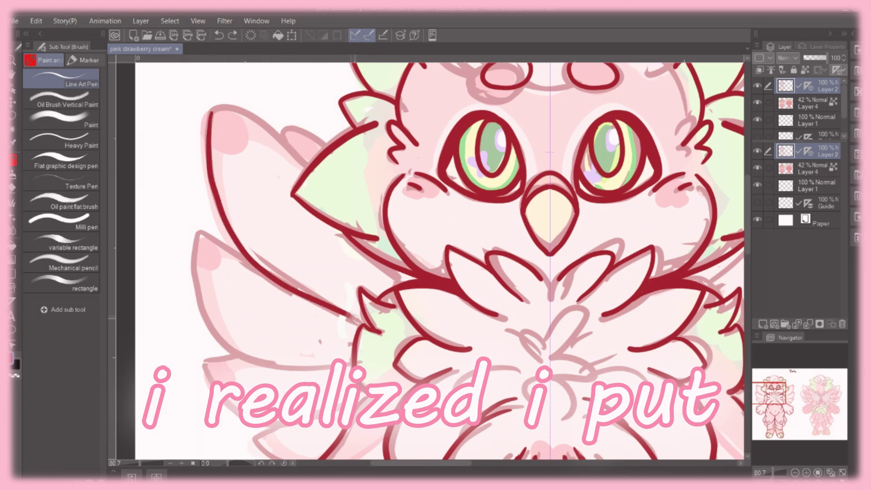
key(ctrl+y)
key(ctrl+y)
key(ctrl+y)
key(ctrl+z)
key(ctrl+z)
key(ctrl+y)
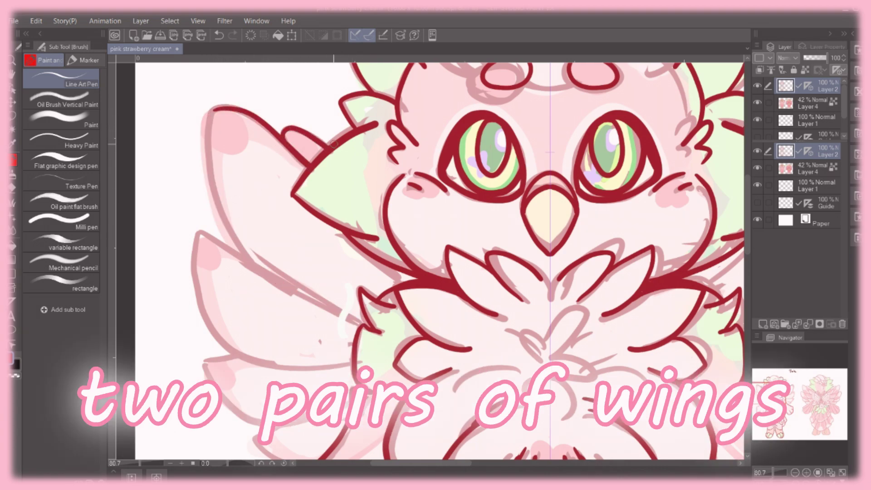
- Ink the topmost wing feather's outer side and its lower edge down to the shoulder tuft
key(ctrl+y)
key(ctrl+z)
key(ctrl+y)
key(ctrl+z)
key(ctrl+y)
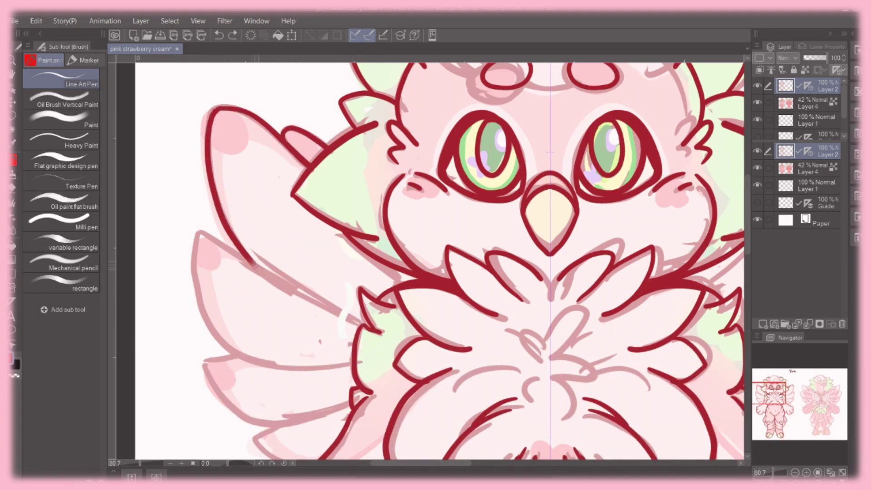
key(ctrl+y)
key(ctrl+z)
key(ctrl+z)
drag(202, 234, 344, 313)
key(ctrl+z)
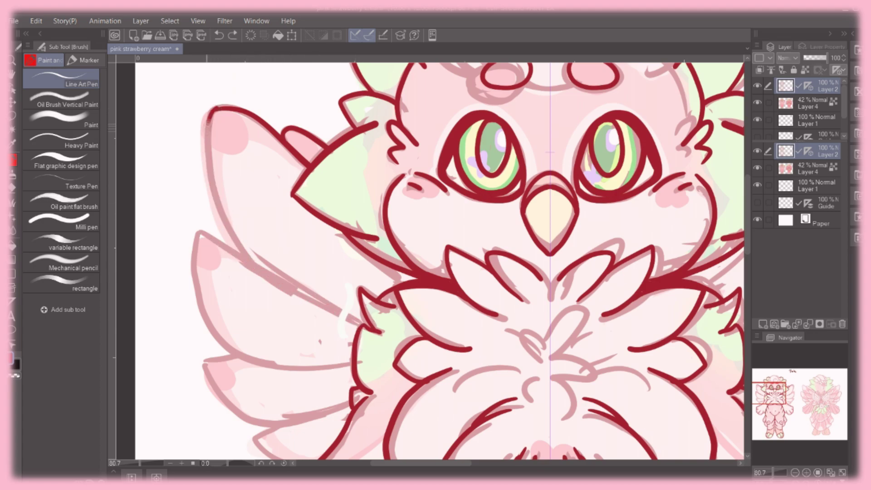
key(ctrl+y)
drag(254, 266, 351, 314)
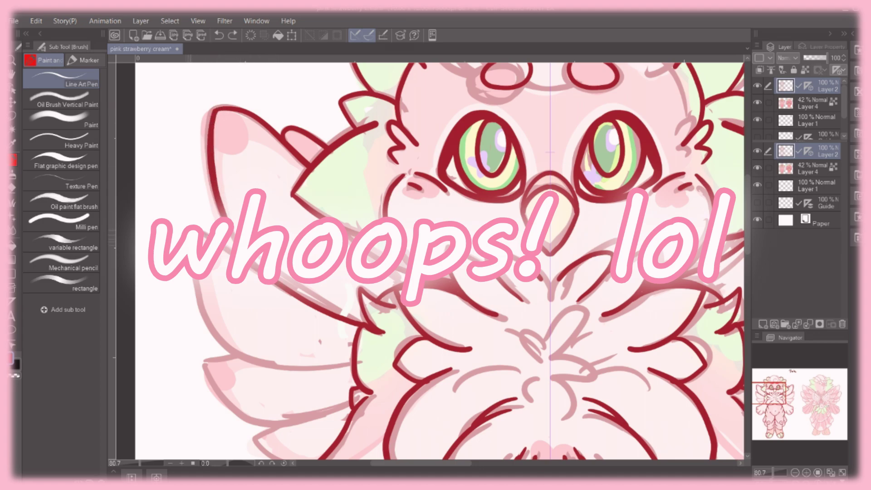
- Ink the second wing feather's tip, outer side and lower edge beneath the topmost feather
key(ctrl+z)
mouse_move(201, 232)
mouse_down()
mouse_move(209, 336)
mouse_move(338, 362)
mouse_move(209, 336)
mouse_up()
key(ctrl+z)
key(ctrl+z)
drag(204, 359, 338, 362)
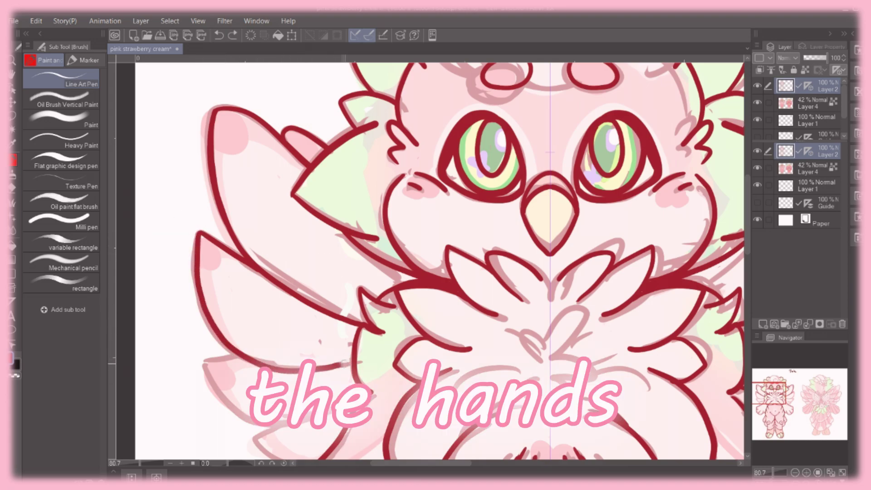
drag(306, 303, 264, 208)
key(ctrl+z)
key(ctrl+z)
drag(156, 133, 198, 264)
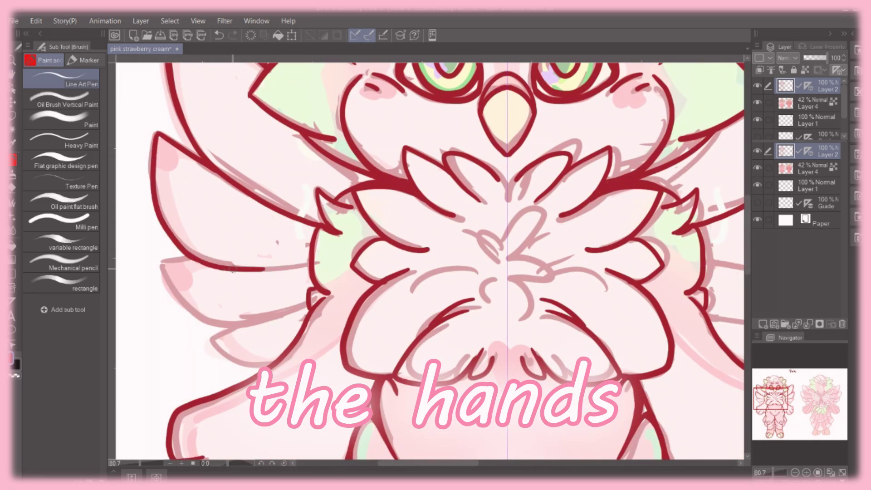
- Ink the third wing feather and the small lowest feather above the arm
drag(209, 320, 307, 305)
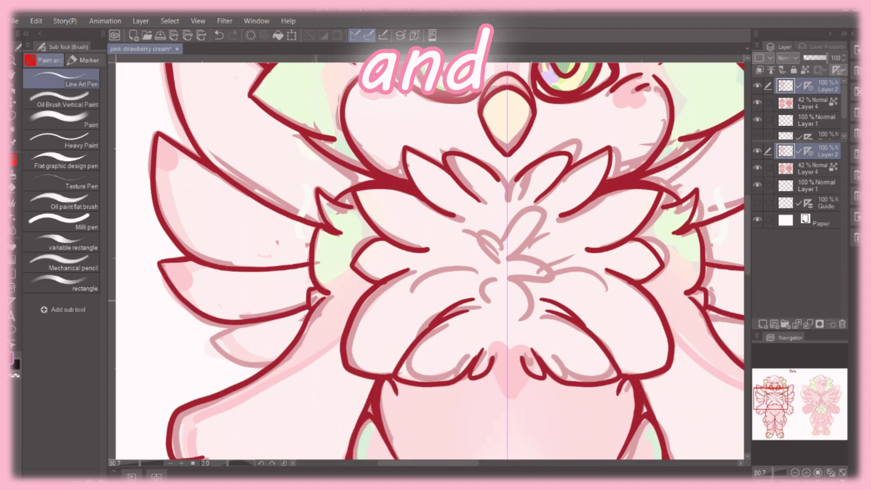
key(ctrl+z)
drag(308, 304, 284, 318)
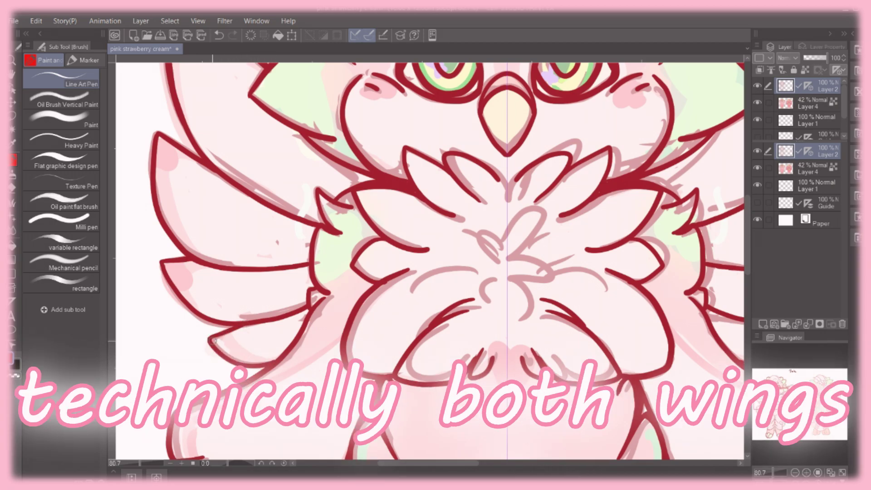
key(ctrl+minus)
key(ctrl+minus)
key(ctrl+minus)
key(ctrl+plus)
key(ctrl+plus)
key(ctrl+plus)
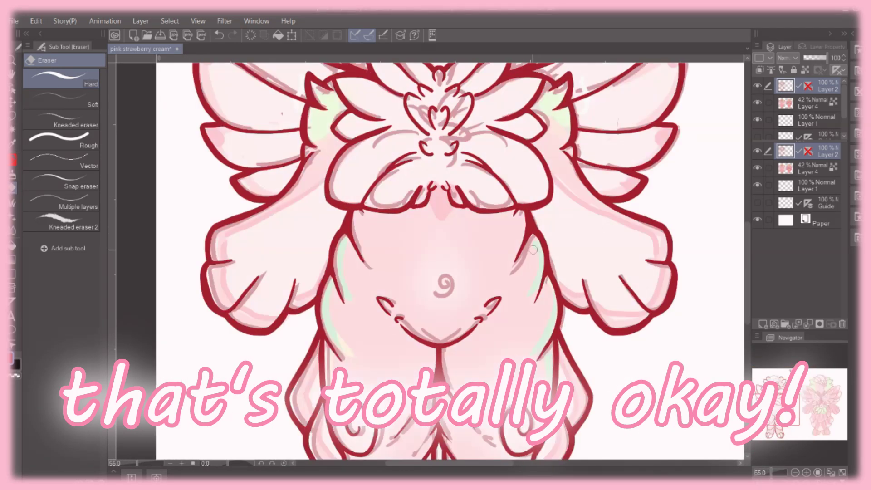
- Add a new layer for the unmirrored hair and try inking the forehead curl with its spiral
key(b)
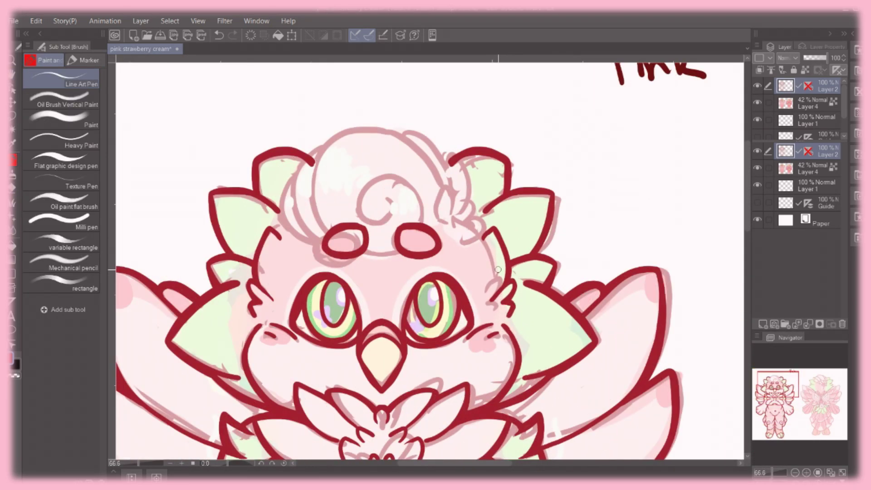
key(ctrl+shift+n)
drag(386, 205, 413, 224)
mouse_move(336, 236)
mouse_down()
mouse_move(431, 240)
mouse_move(386, 204)
mouse_up()
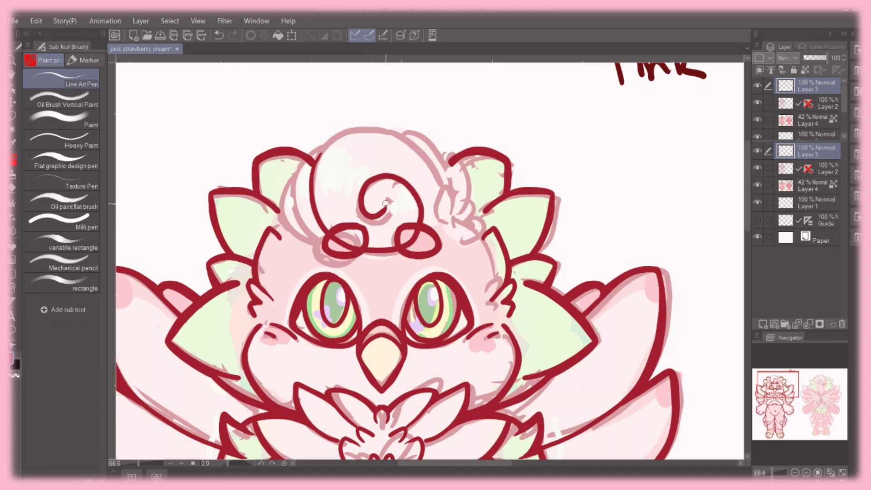
key(ctrl+z)
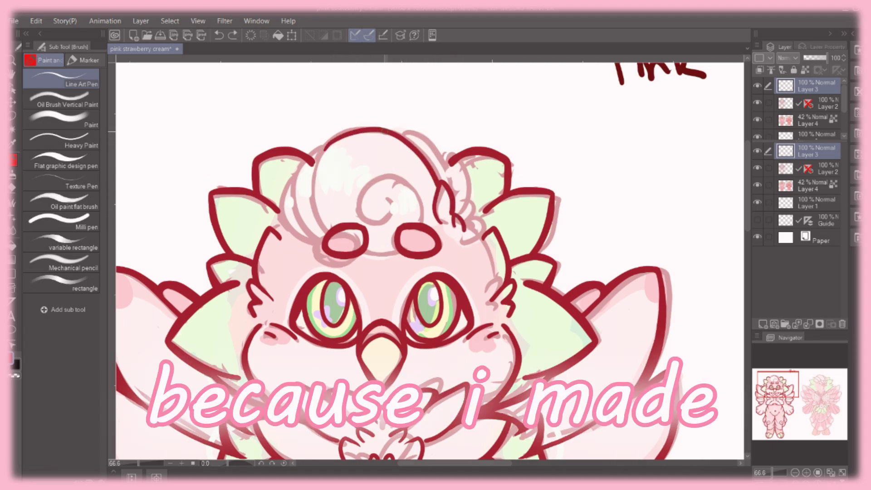
- Ink the hair's rear outline and the small curled tufts on the side opposite the forehead swoop
drag(393, 130, 454, 191)
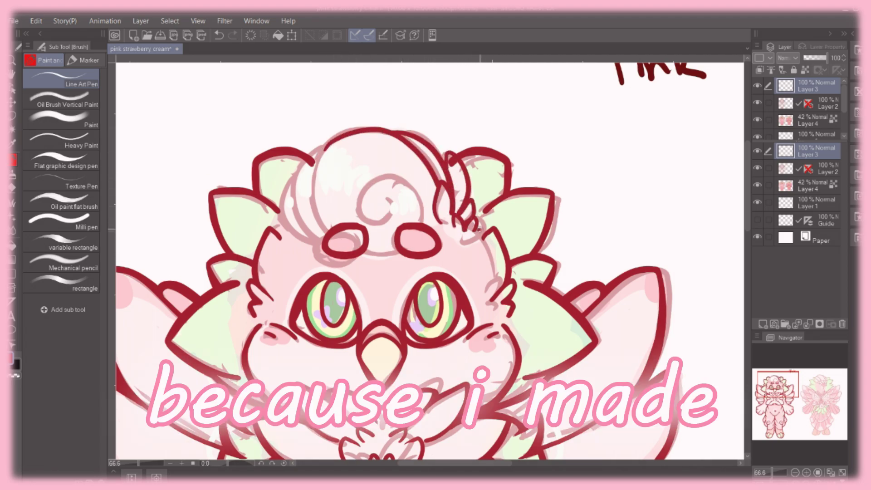
key(ctrl+z)
key(ctrl+z)
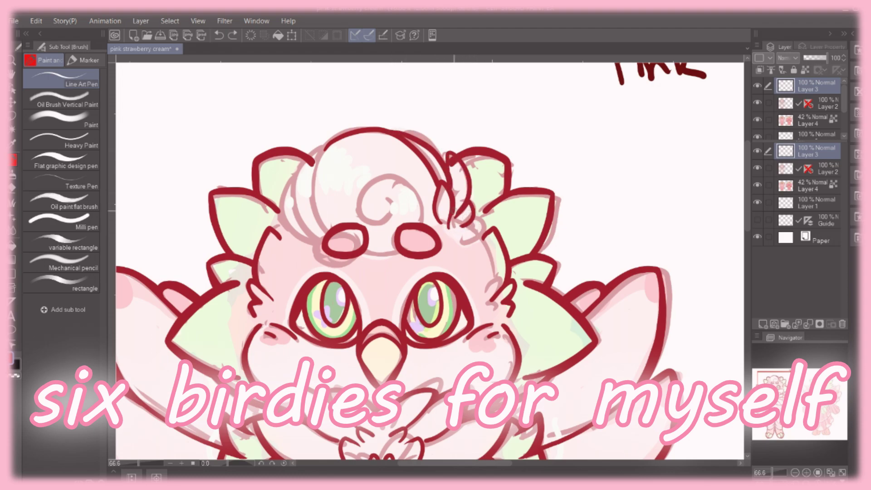
drag(462, 209, 453, 226)
key(e)
key(b)
key(ctrl+z)
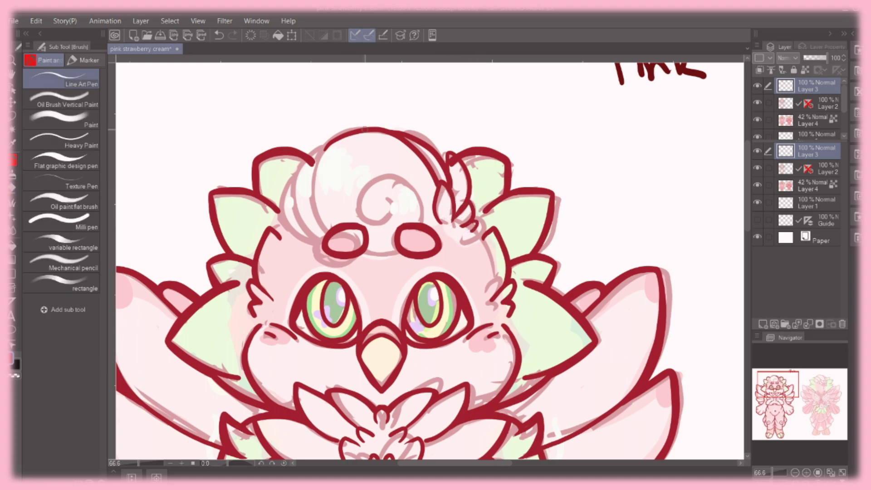
- Ink the hair's front swoop across the forehead and the spiral inside it
drag(328, 145, 318, 232)
drag(359, 254, 399, 253)
drag(388, 201, 422, 247)
- Ink the curved outer hair strands beside the front swoop, running down towards the eyebrow
drag(327, 144, 299, 242)
key(ctrl+z)
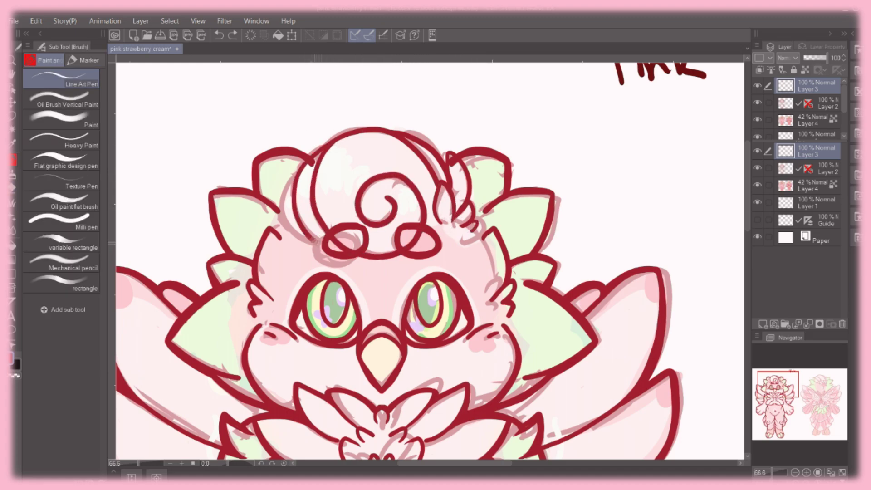
drag(324, 162, 320, 247)
key(ctrl+z)
drag(326, 145, 338, 250)
key(ctrl+z)
drag(328, 144, 343, 251)
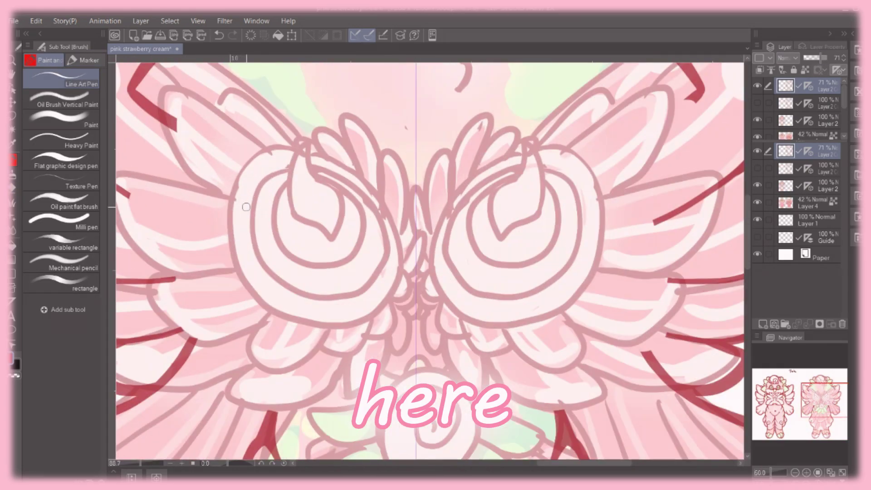
drag(294, 205, 342, 232)
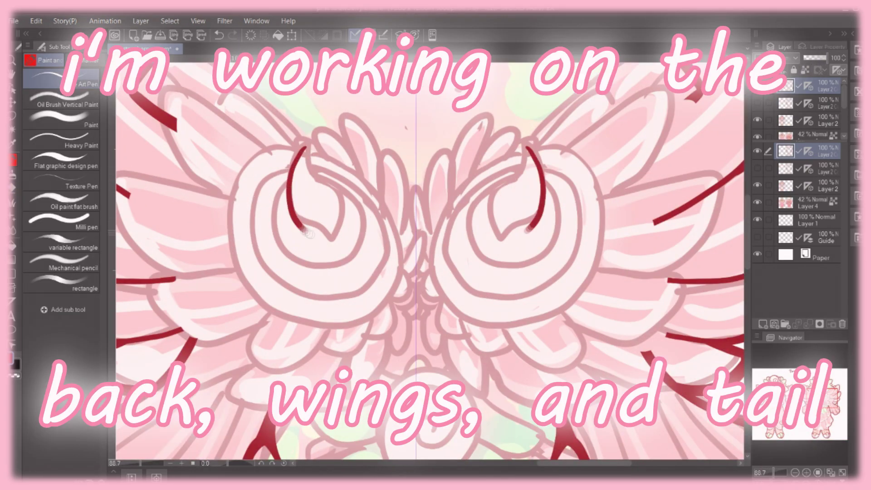
drag(313, 144, 334, 179)
key(ctrl+z)
key(ctrl+z)
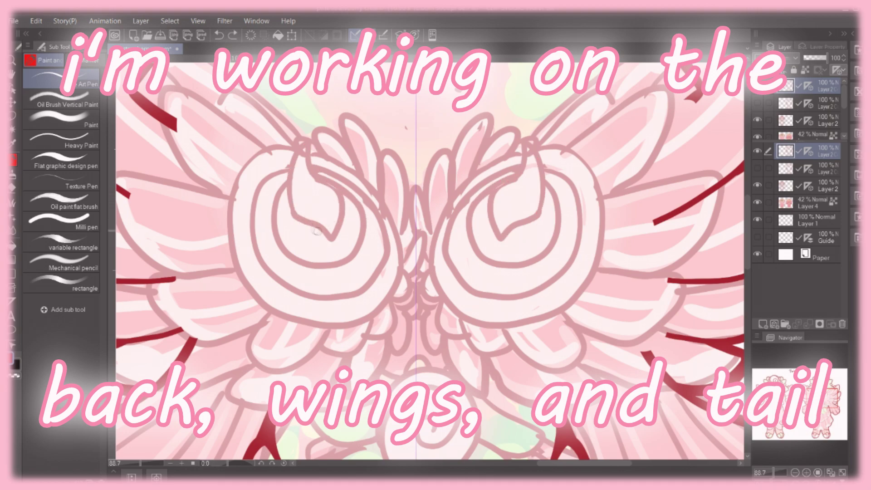
mouse_move(334, 223)
mouse_down()
mouse_move(294, 178)
mouse_move(299, 148)
mouse_move(360, 227)
mouse_up()
key(ctrl+z)
drag(289, 191, 366, 231)
key(ctrl+z)
mouse_move(290, 174)
mouse_down()
mouse_move(318, 152)
mouse_move(345, 254)
mouse_move(357, 245)
mouse_up()
key(ctrl+z)
key(ctrl+z)
key(ctrl+z)
- Ink the mirrored teardrop curls and the innermost rings of the round swirls on the back view's wings
drag(311, 142, 284, 191)
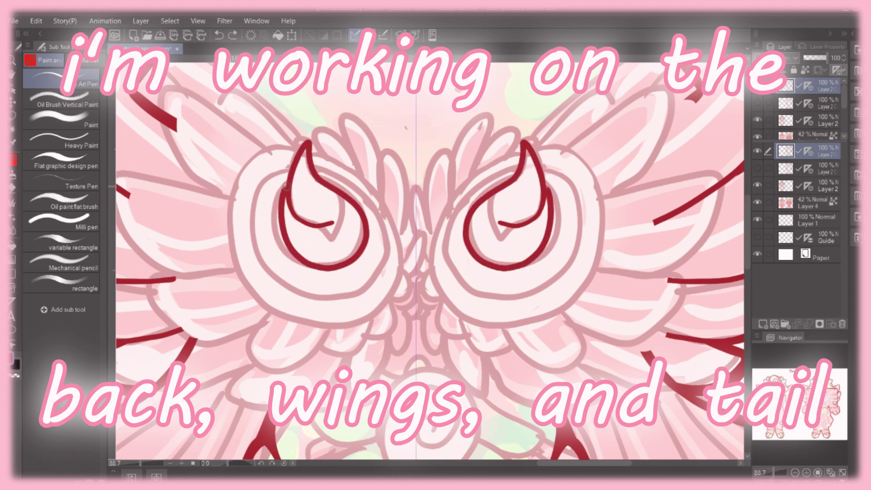
key(ctrl+z)
mouse_move(311, 141)
mouse_down()
mouse_move(288, 175)
mouse_move(361, 254)
mouse_up()
mouse_move(281, 186)
mouse_down()
mouse_move(334, 260)
mouse_move(313, 263)
mouse_move(365, 229)
mouse_up()
key(ctrl+z)
key(ctrl+z)
drag(286, 186, 345, 215)
key(ctrl+z)
key(ctrl+z)
drag(286, 202, 342, 245)
key(ctrl+z)
drag(286, 186, 345, 216)
key(ctrl+z)
key(ctrl+z)
mouse_move(286, 186)
mouse_down()
mouse_move(350, 249)
mouse_move(335, 229)
mouse_up()
key(ctrl+z)
- Ink the mirrored middle rings around the inner rings of the back wing swirls
mouse_move(390, 227)
mouse_down()
mouse_move(327, 299)
mouse_move(356, 300)
mouse_up()
key(ctrl+z)
mouse_move(252, 217)
mouse_down()
mouse_move(257, 249)
mouse_move(318, 298)
mouse_move(351, 299)
mouse_up()
key(ctrl+z)
key(ctrl+z)
drag(263, 264, 357, 300)
key(ctrl+z)
drag(253, 216, 347, 299)
drag(273, 272, 265, 184)
key(ctrl+z)
mouse_move(252, 236)
mouse_down()
mouse_move(290, 167)
mouse_move(272, 180)
mouse_move(361, 176)
mouse_move(402, 297)
mouse_up()
key(ctrl+z)
key(ctrl+z)
key(ctrl+z)
key(ctrl+z)
- Ink the large outer circles enclosing the mirrored back wing swirls
drag(402, 212, 399, 312)
key(ctrl+z)
mouse_move(311, 159)
mouse_down()
mouse_move(354, 172)
mouse_move(341, 331)
mouse_up()
drag(238, 182, 319, 329)
mouse_move(229, 204)
mouse_down()
mouse_move(272, 150)
mouse_move(295, 147)
mouse_up()
key(ctrl+z)
- Ink the small rounded feathers along the upper inner edges of the wing swirls
scroll(416, 261, down, 1)
drag(578, 273, 436, 284)
mouse_move(323, 181)
mouse_down()
mouse_move(349, 158)
mouse_move(393, 216)
mouse_up()
drag(384, 180, 411, 258)
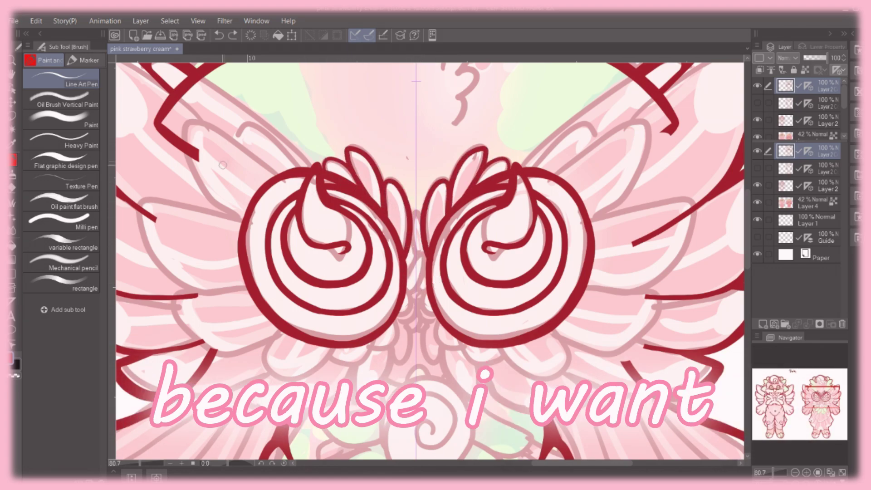
- Ink the two short inner-row feathers fanning outward from the upper outer side of each wing swirl
key(e)
scroll(203, 150, down, 3)
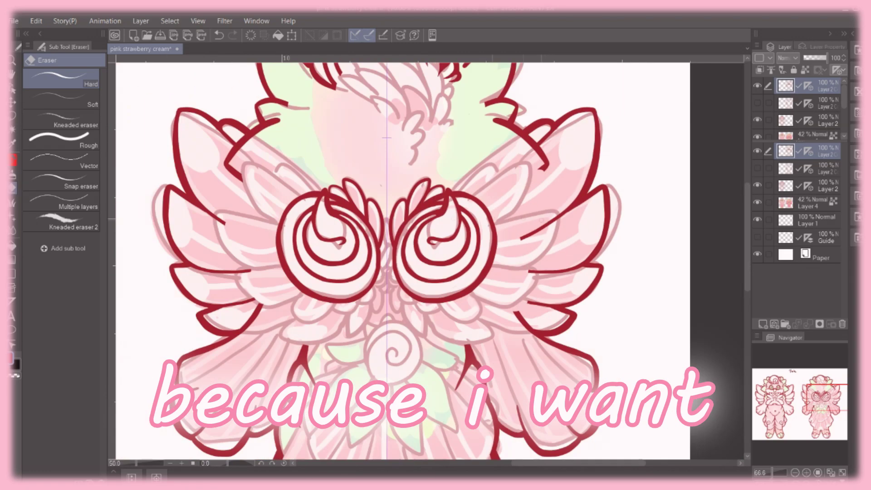
scroll(202, 123, up, 5)
key(b)
drag(169, 137, 301, 187)
mouse_move(172, 132)
mouse_down()
mouse_move(182, 227)
mouse_move(217, 231)
mouse_move(245, 252)
mouse_up()
key(ctrl+z)
key(ctrl+z)
drag(171, 172, 257, 255)
drag(238, 120, 347, 187)
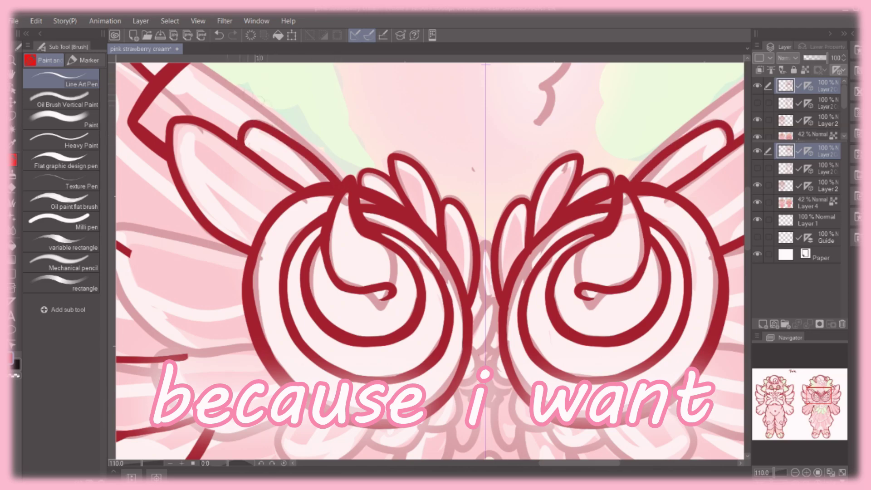
- Erase the leftover angled line crossing the upper wing feathers
scroll(265, 146, down, 3)
scroll(265, 146, up, 3)
key(e)
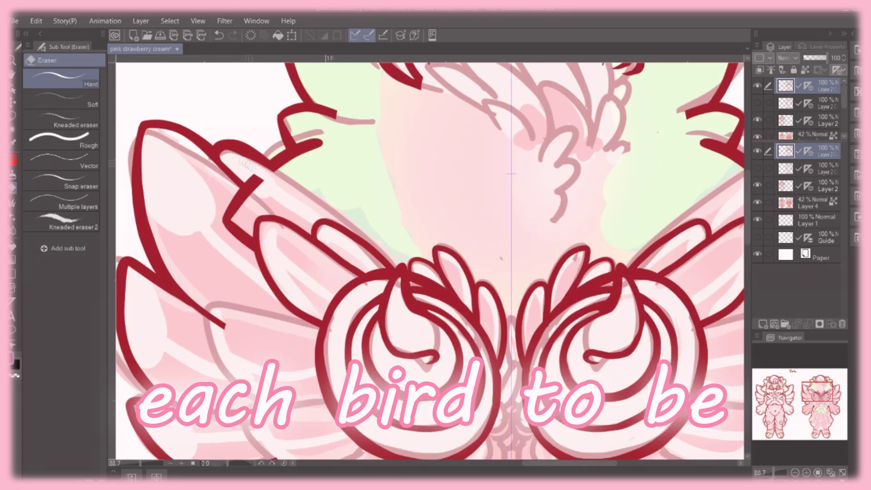
drag(231, 164, 243, 272)
scroll(249, 223, right, 5)
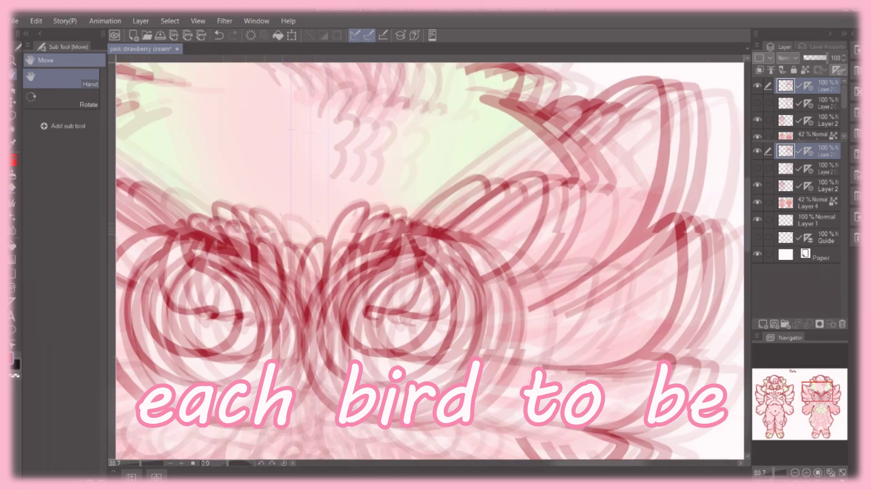
mouse_move(387, 126)
mouse_down()
mouse_move(400, 162)
mouse_move(419, 166)
mouse_up()
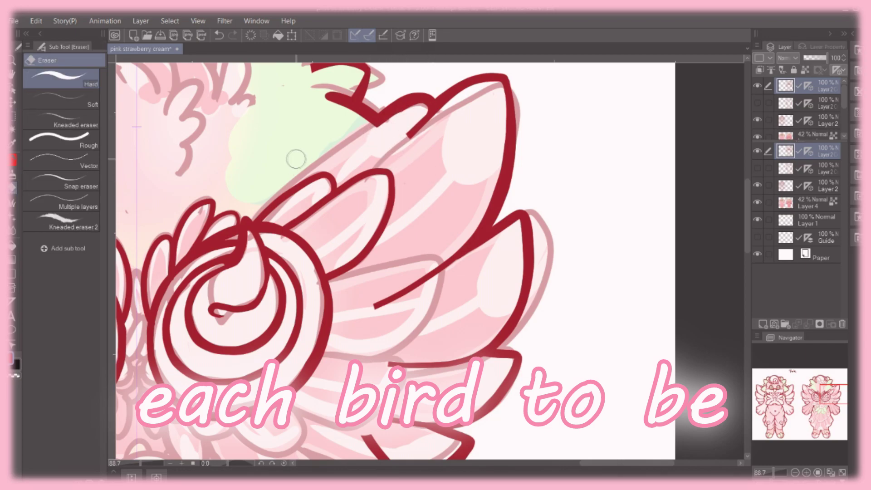
- Ink the wings' long upper edges running from the head fluff down to the round swirls
scroll(295, 159, left, 10)
key(b)
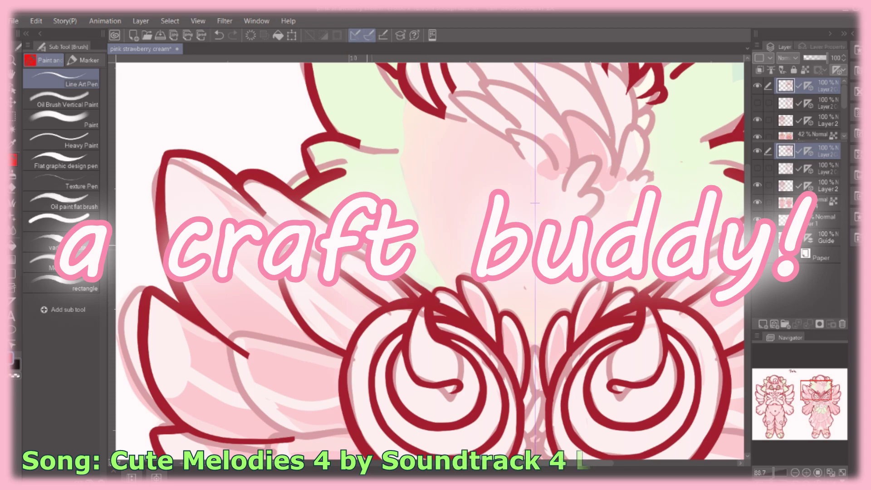
mouse_move(431, 290)
mouse_down()
mouse_move(500, 300)
mouse_move(524, 392)
mouse_up()
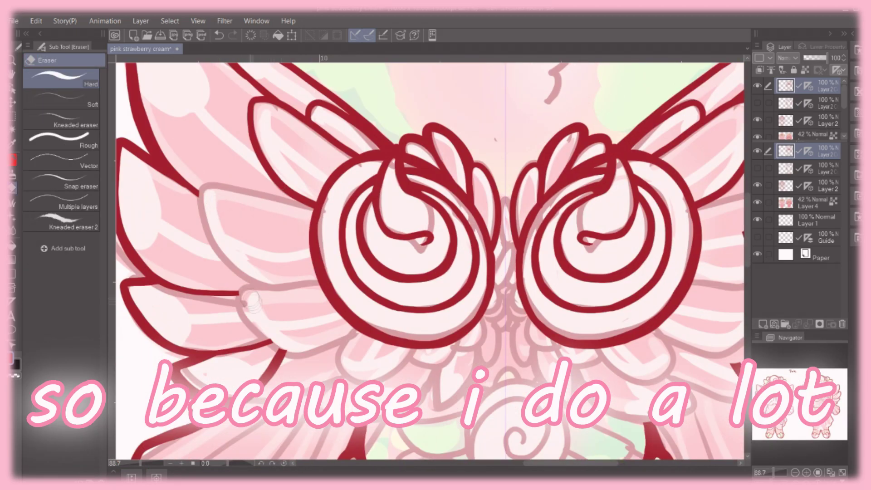
- Erase the large outer feathers' line ends that overlap the inner-row feathers on the wings
scroll(250, 301, down, 3)
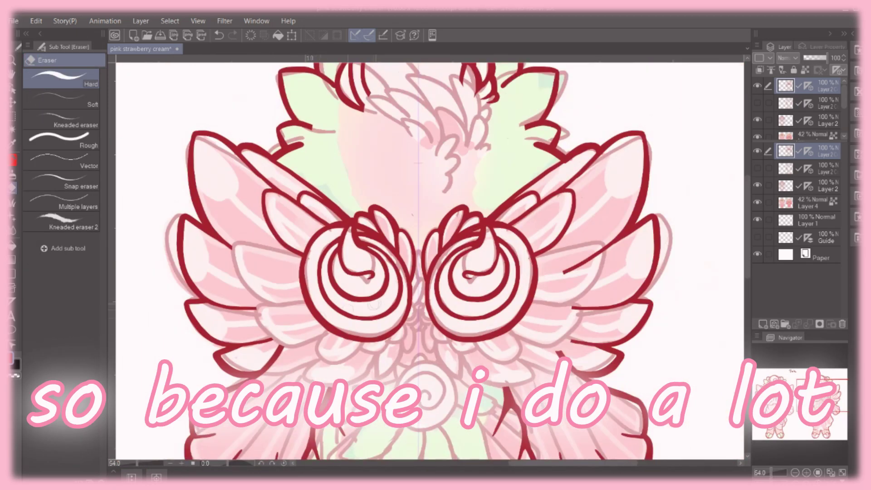
scroll(544, 247, up, 2)
drag(516, 342, 584, 321)
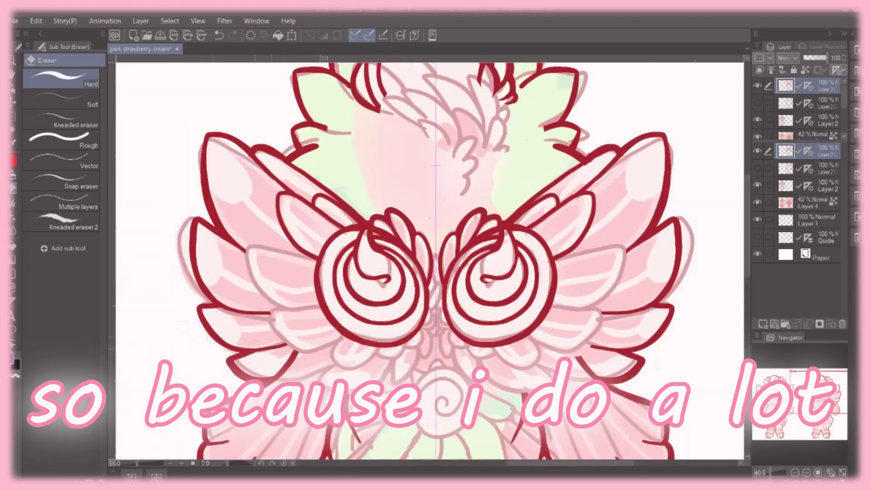
- Ink the next two inner-row feathers extending sideways from the outer edge of the wing swirl
scroll(406, 202, up, 3)
key(b)
key(ctrl+y)
key(ctrl+z)
key(ctrl+y)
key(ctrl+z)
key(ctrl+y)
key(ctrl+z)
key(ctrl+y)
key(ctrl+z)
key(ctrl+y)
key(ctrl+z)
key(ctrl+y)
key(ctrl+z)
key(ctrl+y)
key(ctrl+z)
key(ctrl+y)
key(ctrl+z)
key(ctrl+y)
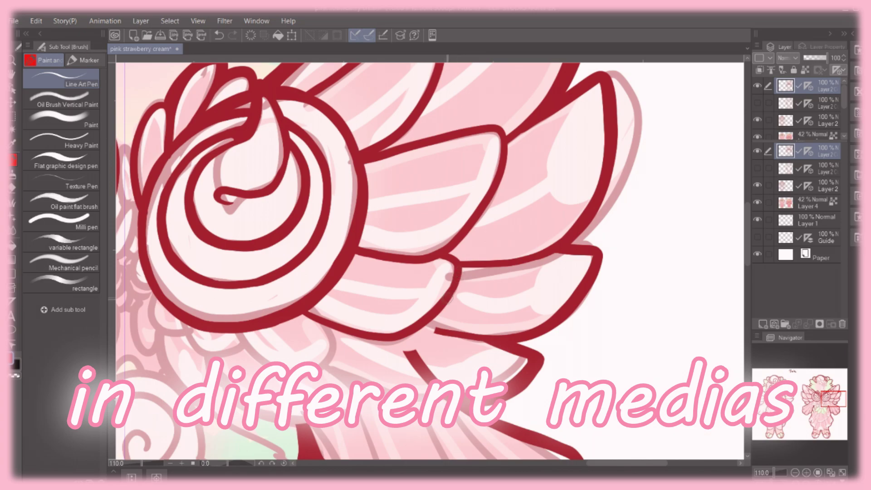
- Erase the stray lines crossing the lowest outer wing feather and ink its lower edge as a continuous curve
key(ctrl+z)
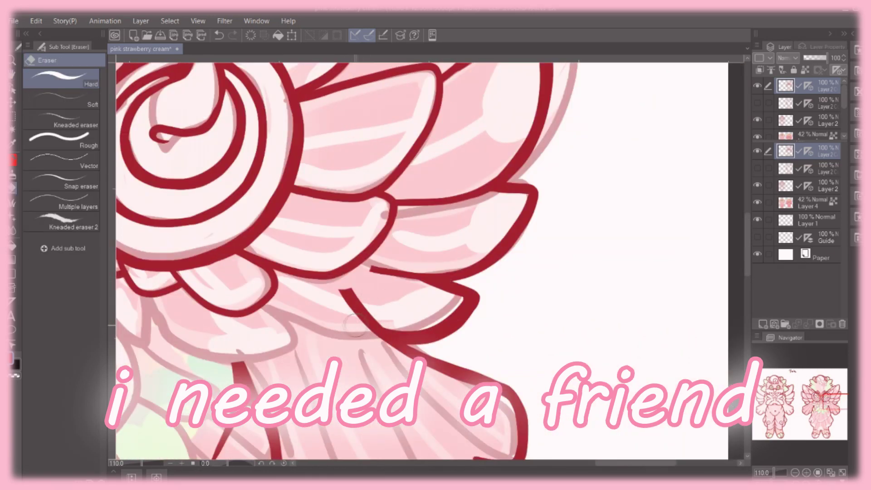
drag(359, 323, 359, 316)
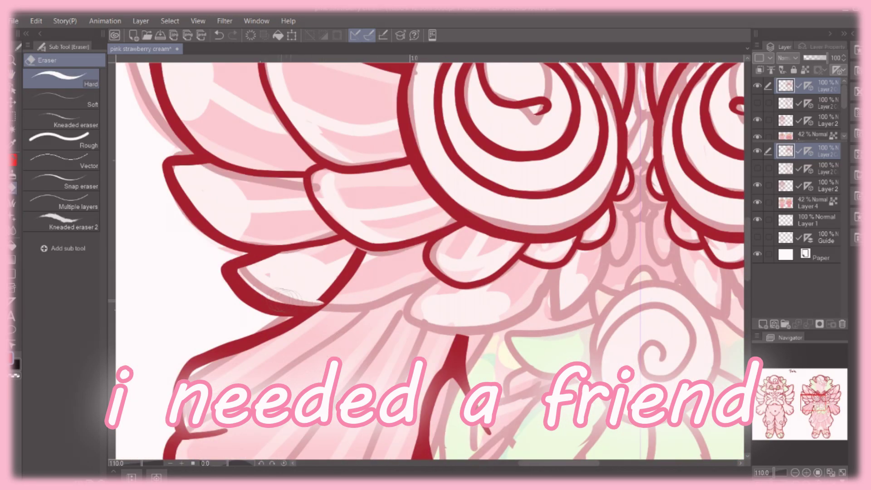
key(b)
key(ctrl+z)
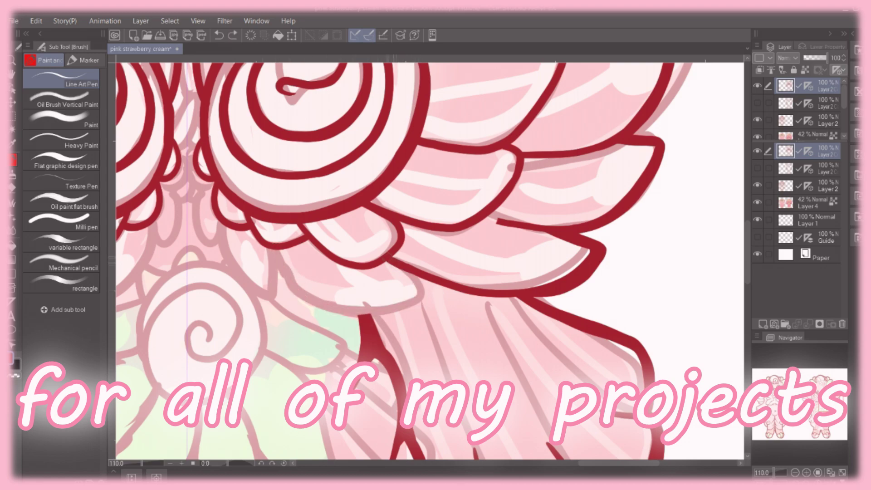
- Ink the remaining short feathers beneath the wing swirls, from the wide one near the tail to the narrow central pair
drag(411, 274, 284, 245)
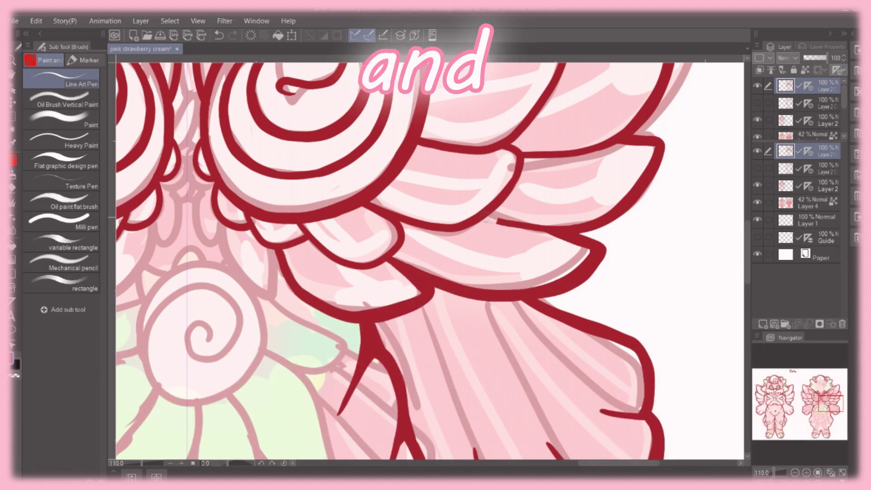
drag(221, 222, 268, 294)
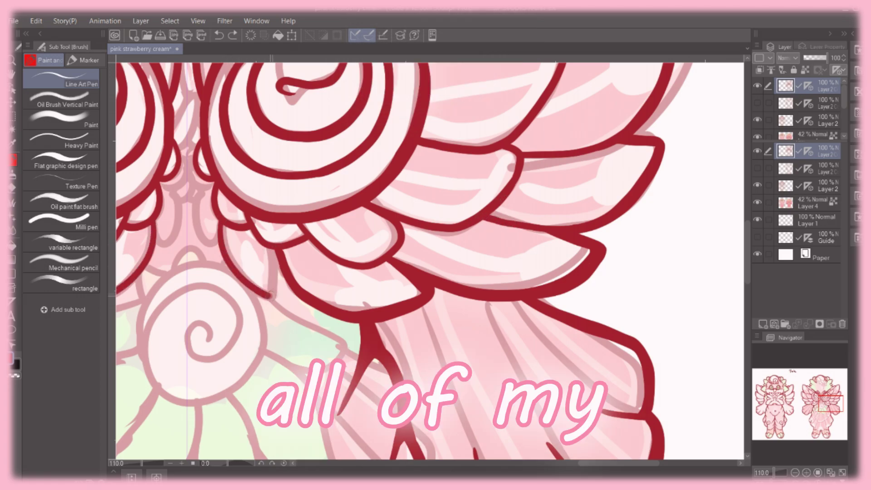
drag(203, 177, 164, 245)
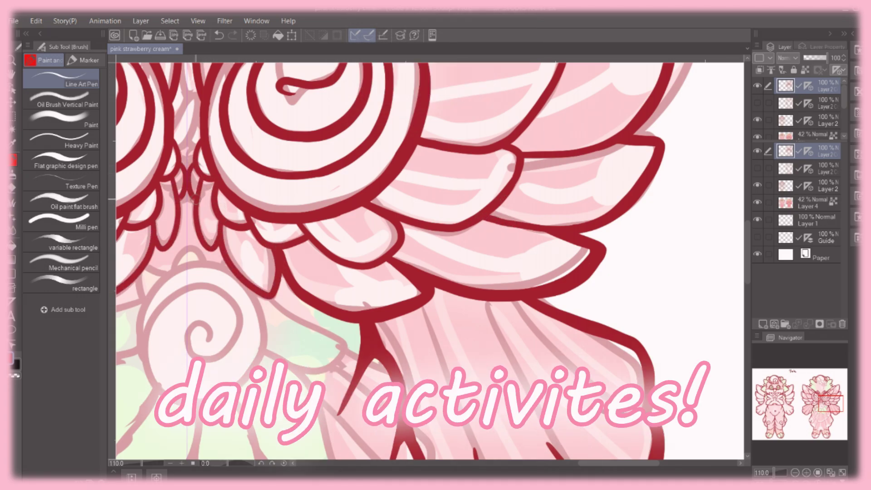
- Ink the closed round outline of the swirl bud at the base of the tail
drag(318, 275, 503, 203)
drag(365, 328, 368, 193)
key(ctrl+z)
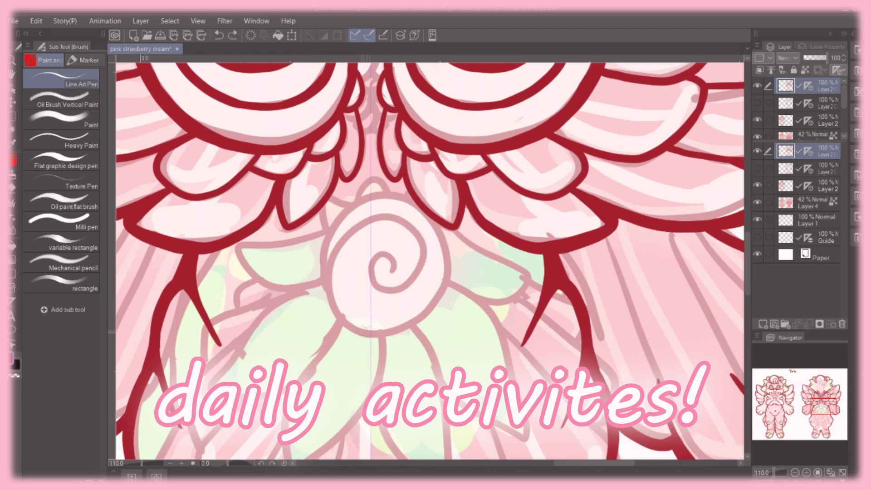
drag(365, 327, 370, 190)
drag(309, 299, 431, 297)
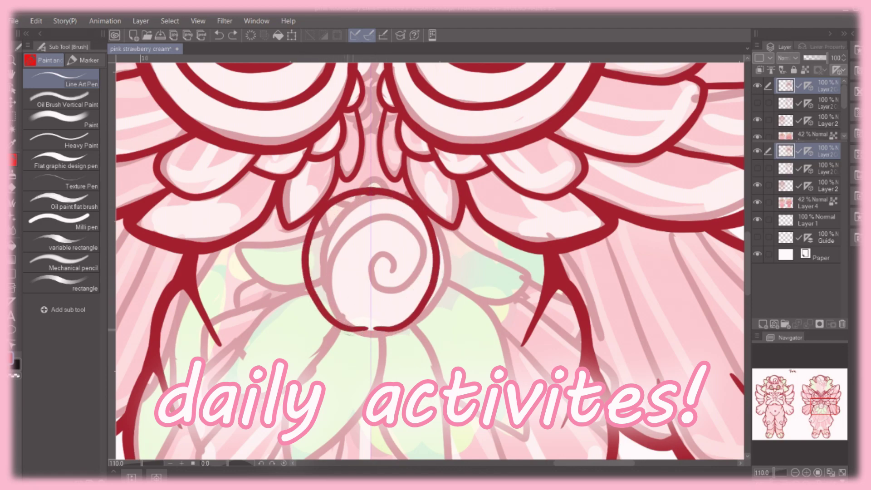
key(e)
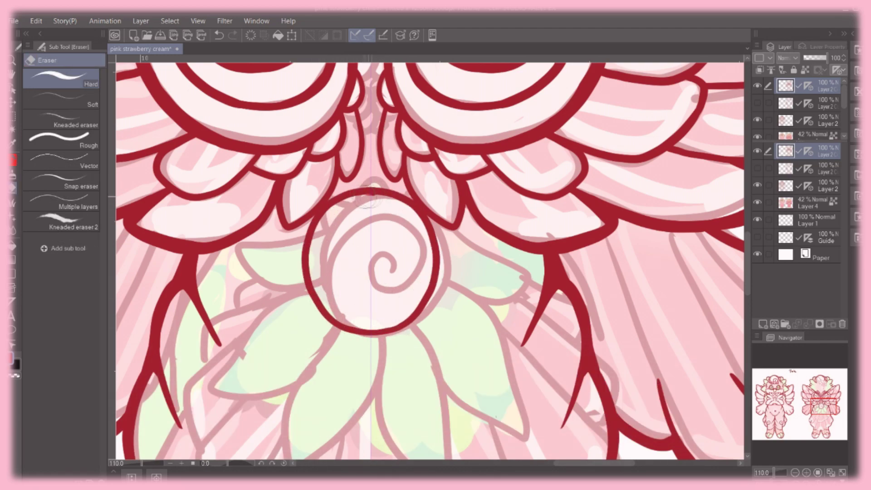
scroll(394, 207, down, 3)
scroll(454, 195, up, 3)
- Ink the small pointed center leaf hanging below the tail's swirl bud
key(b)
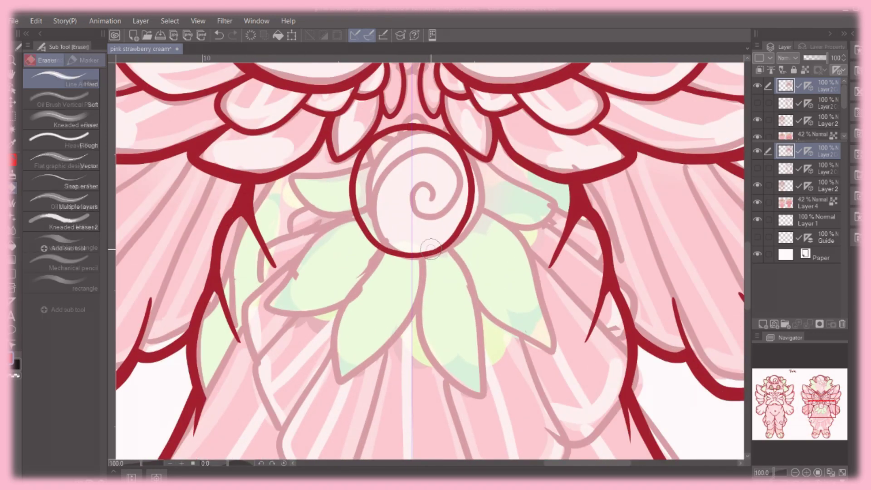
drag(397, 254, 397, 318)
key(ctrl+z)
key(ctrl+z)
drag(398, 256, 411, 331)
mouse_move(447, 245)
mouse_down()
mouse_move(504, 388)
mouse_move(485, 354)
mouse_move(492, 378)
mouse_move(497, 372)
mouse_move(420, 318)
mouse_up()
key(ctrl+z)
key(ctrl+z)
key(ctrl+z)
- Ink the pair of long pointed leaves flanking the small center leaf below the bud
mouse_move(474, 200)
mouse_down()
mouse_move(484, 315)
mouse_move(554, 322)
mouse_up()
key(ctrl+z)
key(ctrl+z)
key(ctrl+z)
drag(449, 236, 499, 377)
drag(499, 372, 429, 318)
key(ctrl+z)
key(ctrl+z)
drag(449, 238, 497, 373)
drag(497, 370, 426, 318)
- Ink the outer leaves around the sides of the bud and the small arched piece above it
mouse_move(475, 200)
mouse_down()
mouse_move(563, 313)
mouse_move(483, 291)
mouse_up()
mouse_move(488, 176)
mouse_down()
mouse_move(550, 187)
mouse_move(509, 213)
mouse_up()
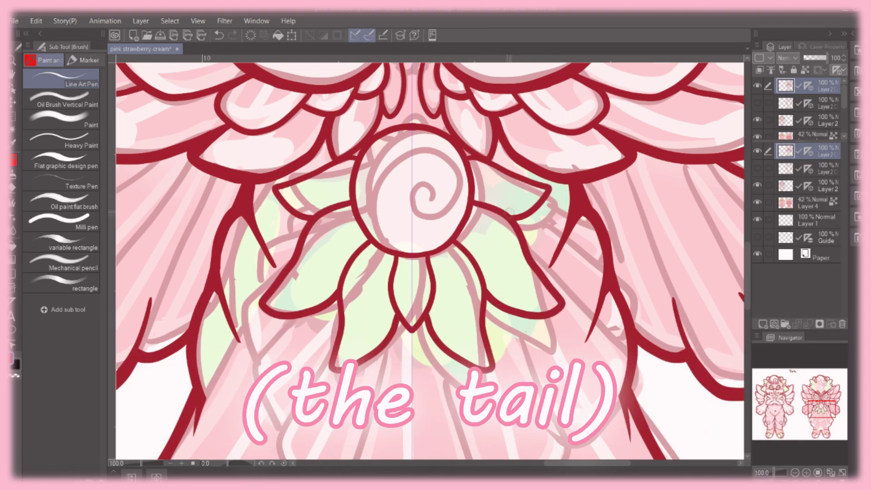
key(ctrl+z)
drag(386, 65, 389, 121)
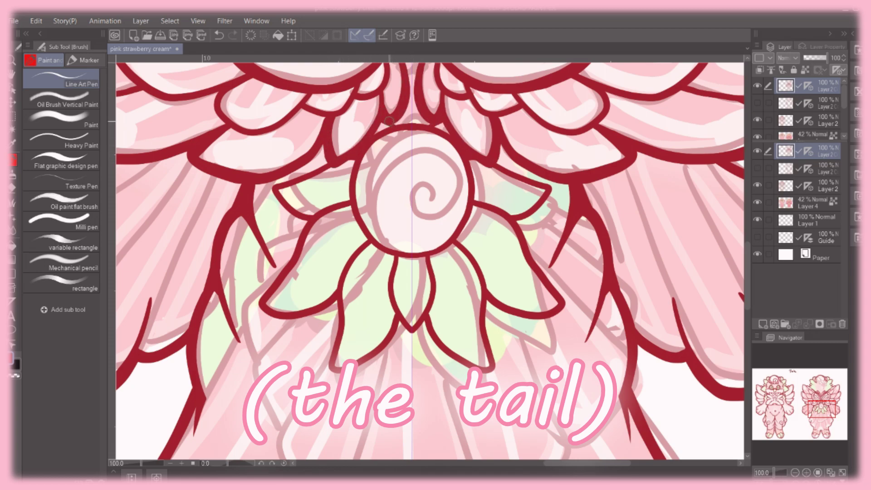
key(ctrl+z)
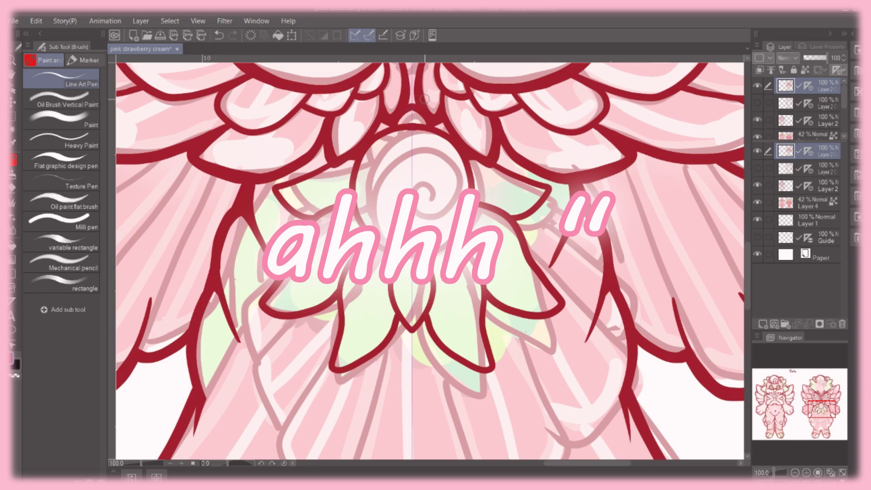
- Extend the large head leaf's lower edge inward and erase the overlapping line end of the small leaf below it
scroll(425, 99, down, 5)
scroll(445, 272, up, 2)
scroll(427, 254, up, 5)
scroll(426, 254, down, 3)
scroll(426, 255, up, 2)
scroll(406, 297, up, 5)
drag(345, 241, 405, 247)
key(e)
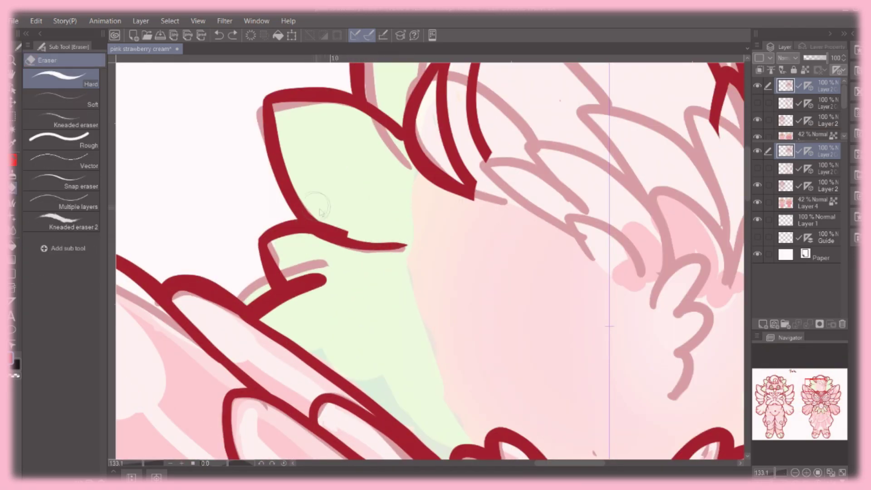
key(p)
key(e)
drag(321, 214, 438, 239)
- Taper the end of the curved lock at the head's side and extend the upper head leaf's inner edge
key(p)
drag(474, 197, 519, 200)
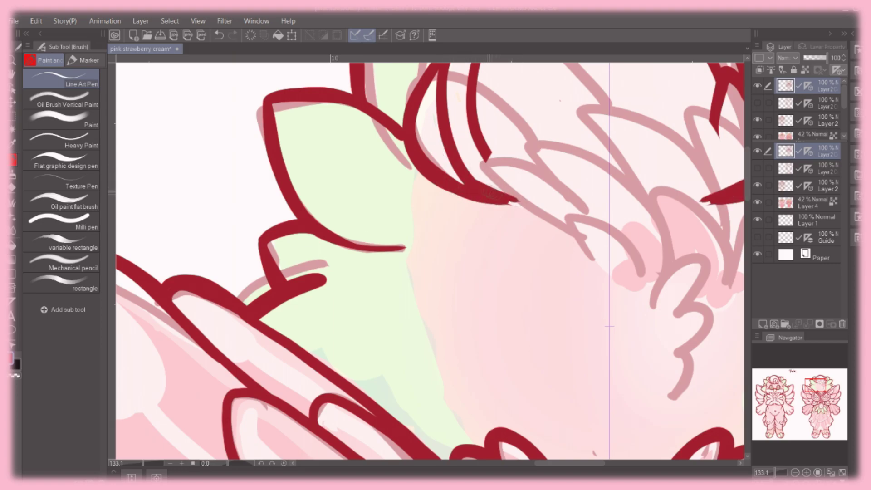
scroll(466, 171, down, 5)
scroll(467, 171, up, 6)
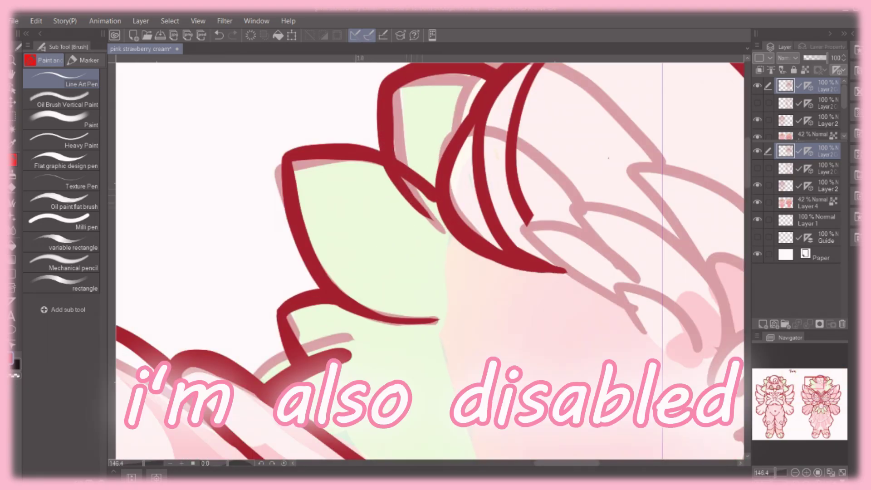
key(ctrl+z)
mouse_move(395, 186)
mouse_down()
mouse_move(442, 236)
mouse_move(437, 178)
mouse_up()
key(ctrl+z)
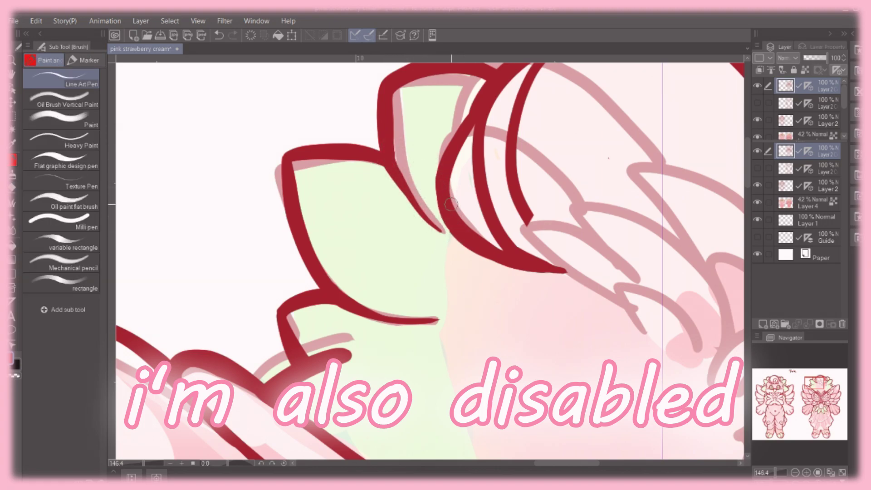
- Flip the canvas view and erase the rough jagged lines between the upper head leaf and the head fluff
scroll(452, 205, down, 4)
key(e)
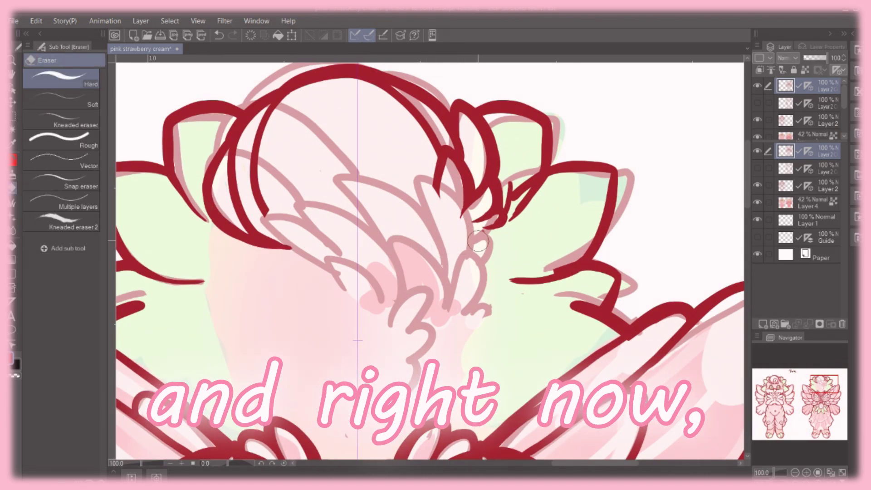
key(h)
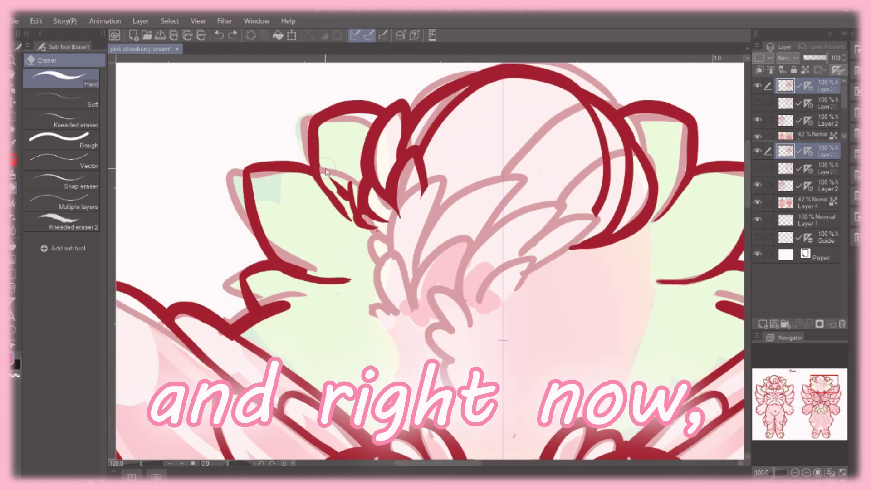
drag(377, 229, 359, 177)
key(b)
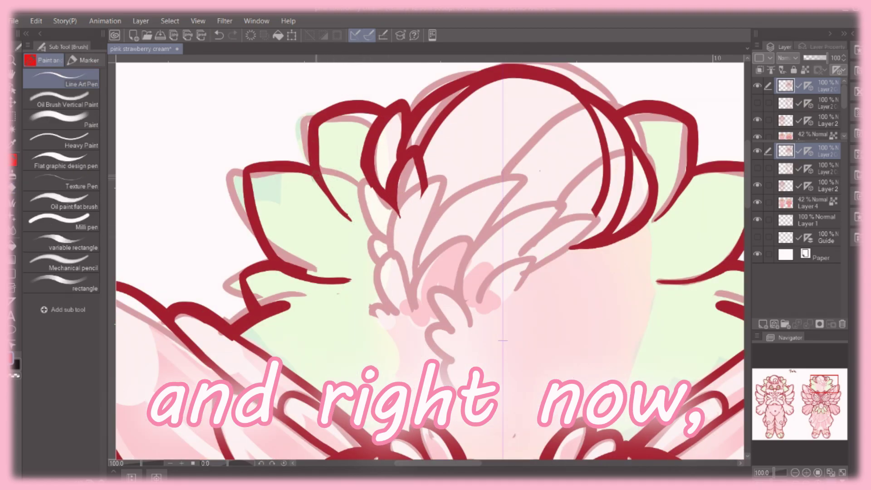
- Clean up the lines where the lower head leaves overlap and taper the smallest leaf's lower edge
scroll(345, 209, up, 1)
key(e)
key(b)
key(e)
mouse_move(277, 261)
mouse_down()
mouse_move(359, 282)
mouse_move(333, 295)
mouse_up()
key(b)
drag(287, 313, 323, 308)
key(e)
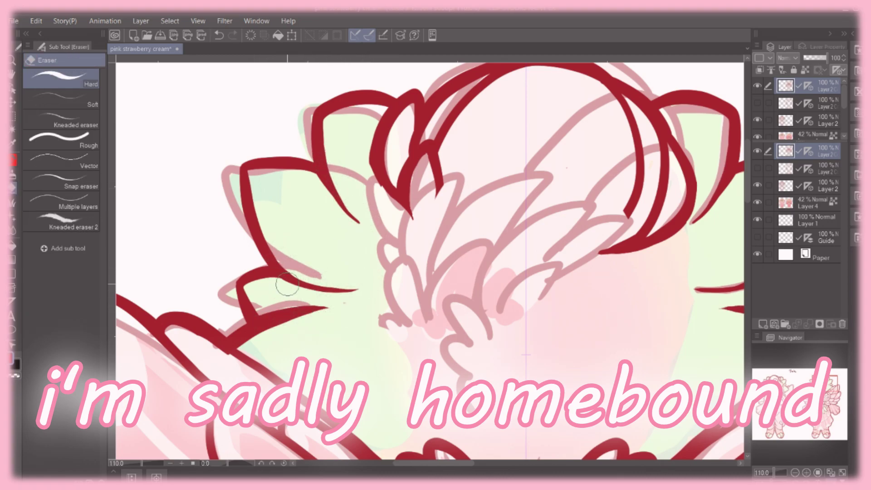
- Erase the leftover angled spurs inside the upper side edges of the tail
scroll(478, 294, down, 1)
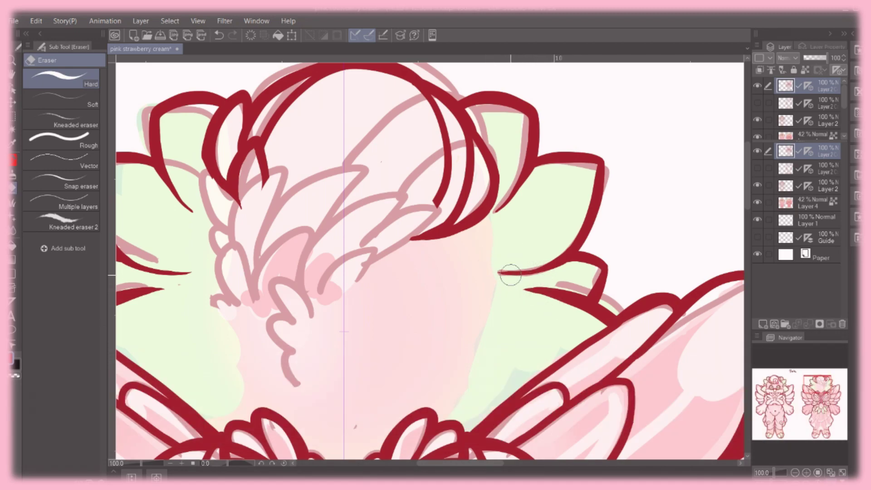
scroll(495, 265, down, 3)
scroll(404, 156, up, 3)
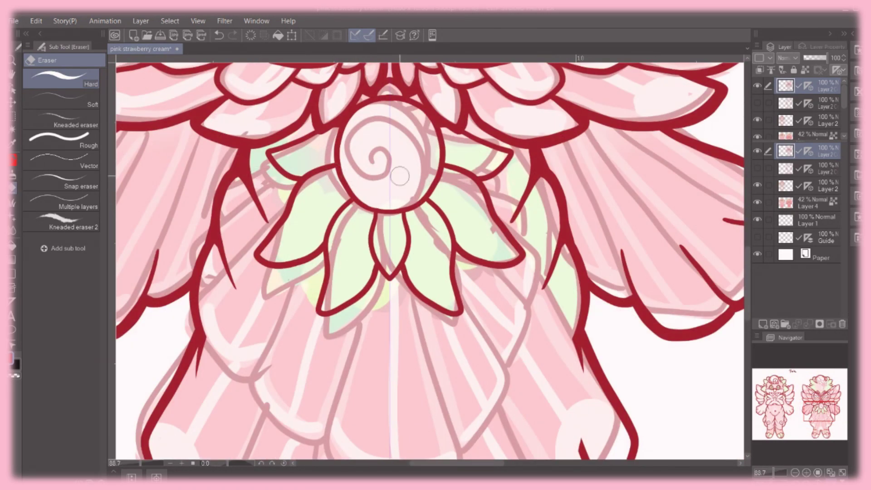
drag(257, 186, 227, 245)
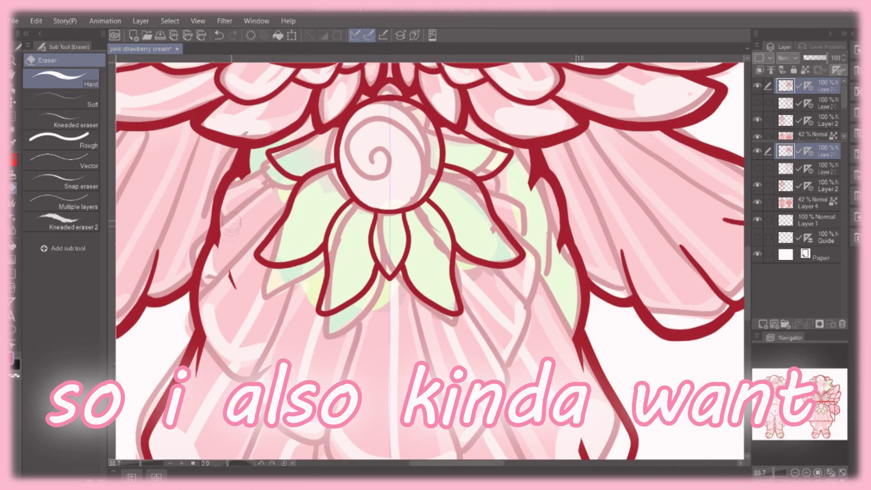
- Ink the short upper tail petals emerging from behind the leaves on both sides of the bud
key(b)
mouse_move(286, 177)
mouse_down()
mouse_move(261, 207)
mouse_move(254, 234)
mouse_up()
key(ctrl+z)
drag(279, 181, 253, 234)
drag(278, 220, 241, 262)
key(ctrl+z)
mouse_move(540, 261)
mouse_down()
mouse_move(526, 295)
mouse_move(525, 214)
mouse_up()
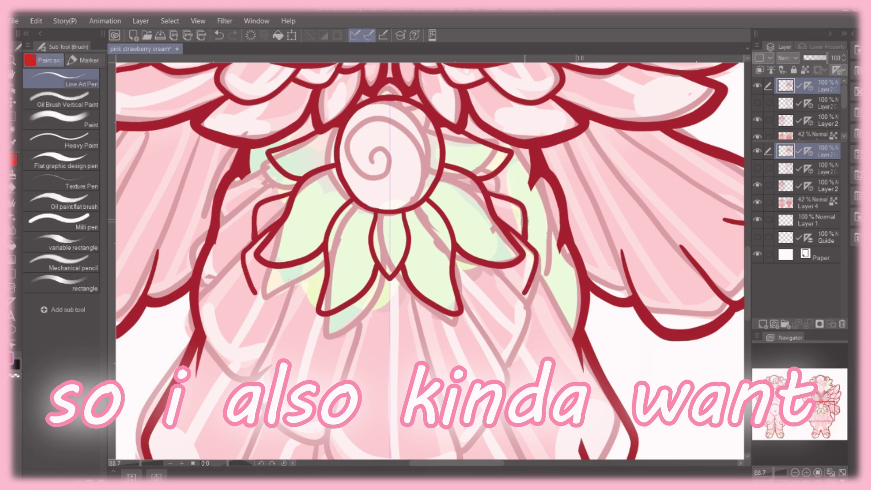
drag(494, 173, 513, 196)
drag(517, 282, 511, 365)
- Ink the outer edges of the next pair of tail feathers, angling inward toward the central feather
scroll(510, 365, down, 3)
mouse_move(489, 200)
mouse_down()
mouse_move(454, 286)
mouse_move(459, 361)
mouse_up()
key(ctrl+z)
key(ctrl+z)
drag(493, 281, 452, 362)
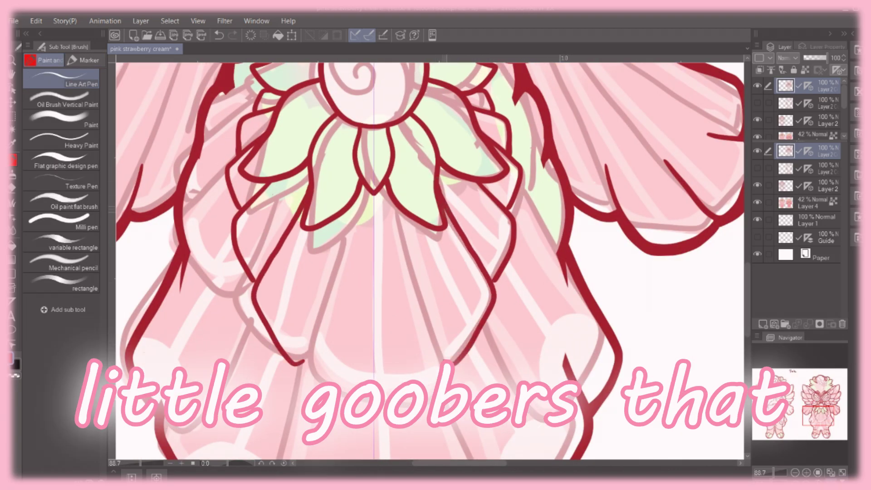
- Ink the sides and rounded lower edge of the upper central tail feather
drag(399, 211, 447, 361)
key(ctrl+z)
key(ctrl+z)
drag(398, 211, 447, 361)
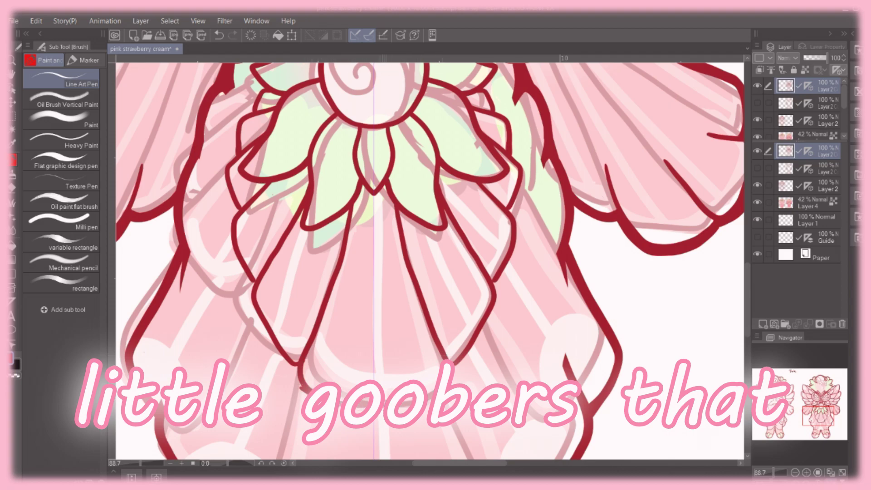
key(e)
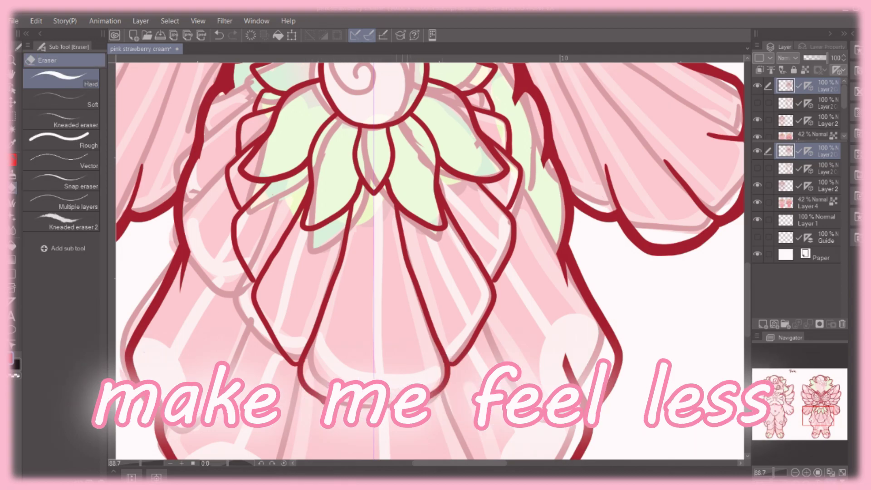
- Ink the lower and inner edges of the large side feathers in the tail's lower tier
scroll(465, 370, down, 5)
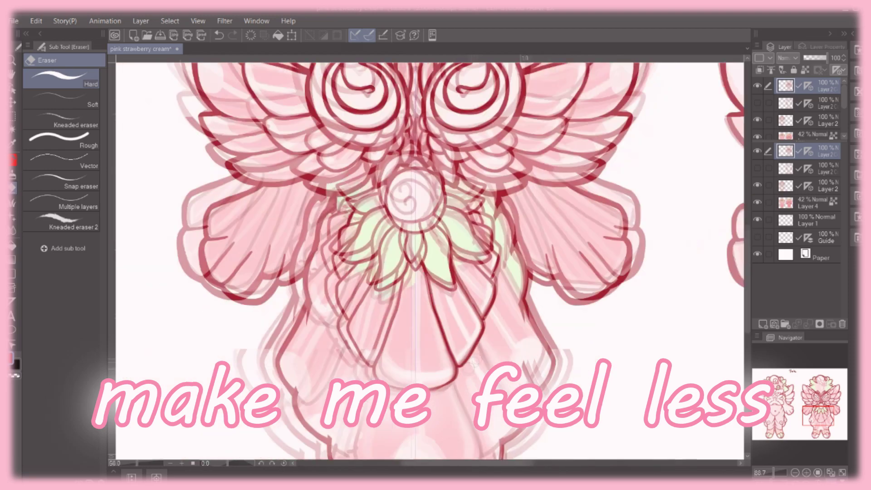
scroll(465, 371, up, 3)
key(b)
key(ctrl+z)
key(ctrl+z)
mouse_move(475, 203)
mouse_down()
mouse_move(504, 260)
mouse_move(490, 215)
mouse_up()
drag(438, 250, 501, 318)
key(ctrl+z)
drag(438, 250, 501, 317)
key(ctrl+z)
mouse_move(438, 251)
mouse_down()
mouse_move(471, 316)
mouse_move(501, 322)
mouse_up()
key(ctrl+z)
- Erase the leftover leg and edge lines that cross the lowest tail feathers
key(e)
drag(490, 272, 636, 278)
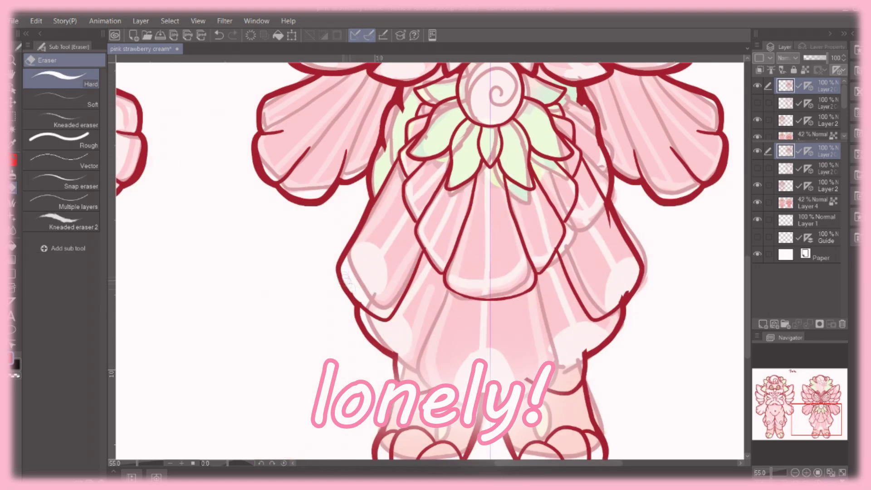
key(b)
key(ctrl+z)
key(e)
drag(463, 386, 500, 399)
key(b)
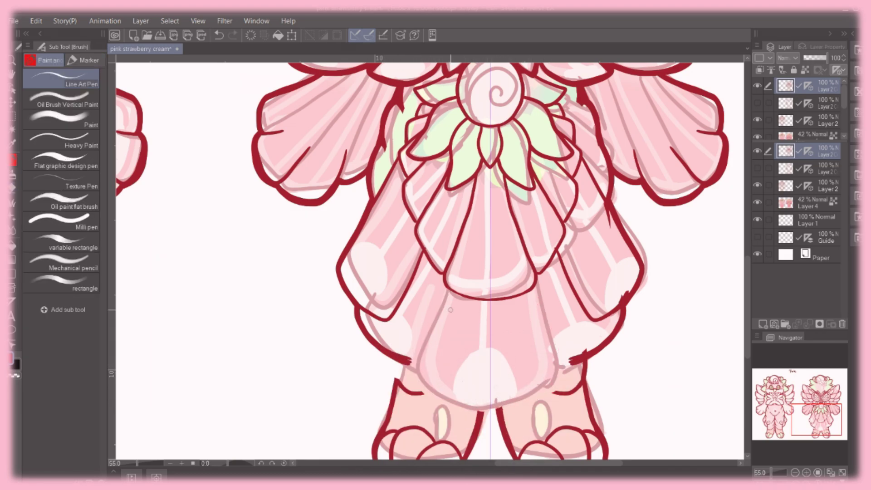
- Ink the flared sides and rounded lower edge of the bottom central tail feather
key(ctrl+z)
key(ctrl+z)
key(ctrl+y)
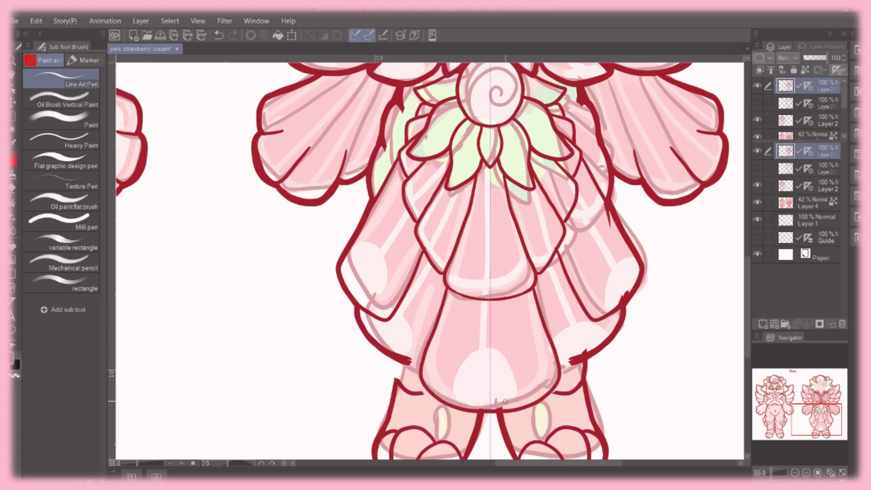
- Tidy the lowest side feathers' line ends where they meet the neighboring feathers and the bottom central feather
key(e)
key(b)
key(e)
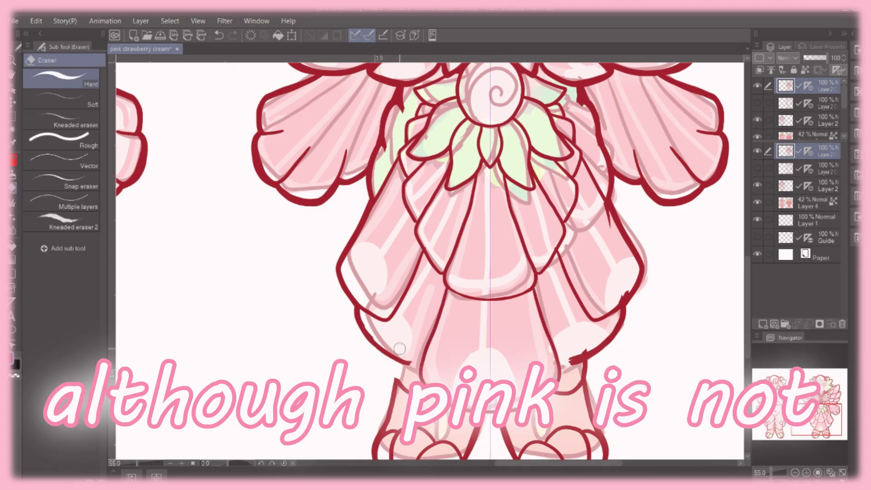
key(b)
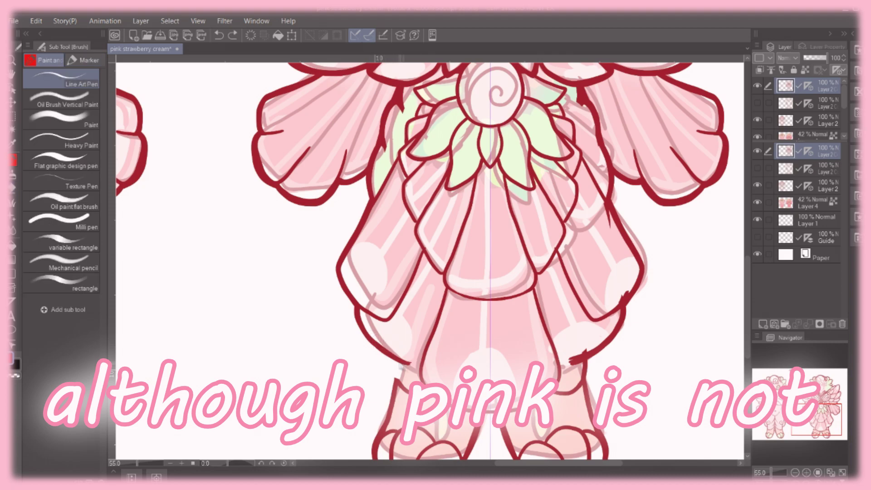
key(e)
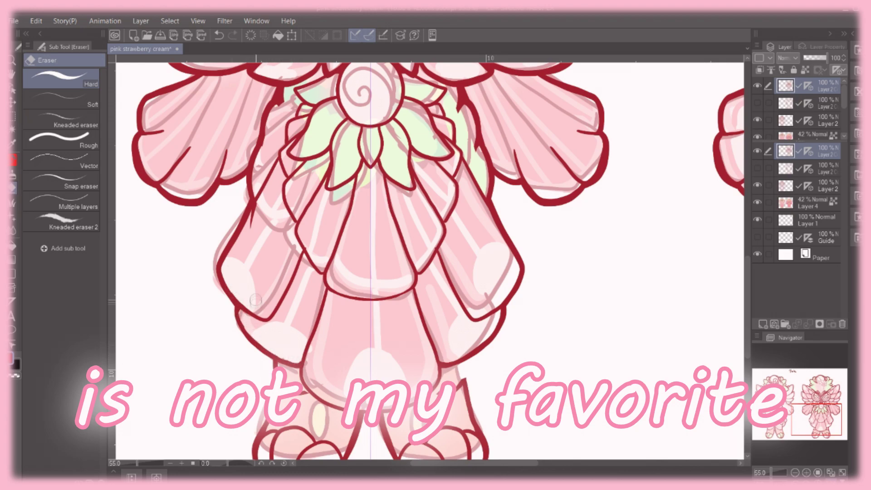
- Thicken the line art around the sides and rounded lower edges of the two central tail feathers
key(b)
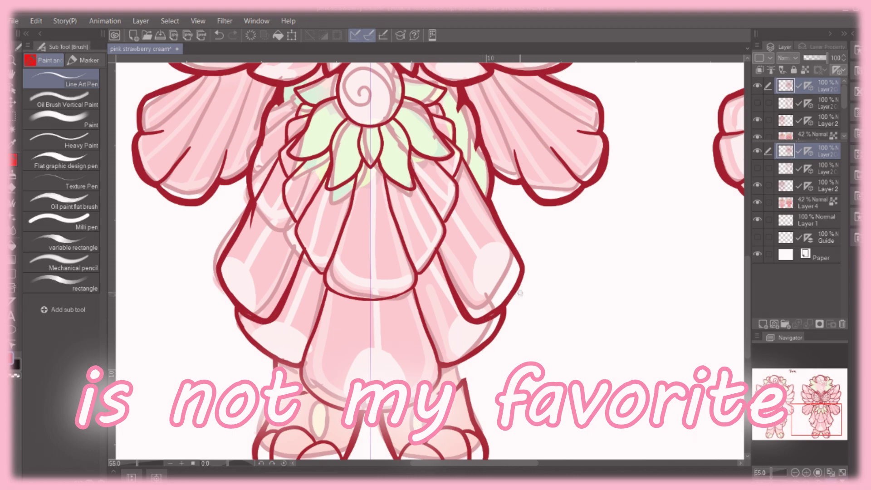
key(e)
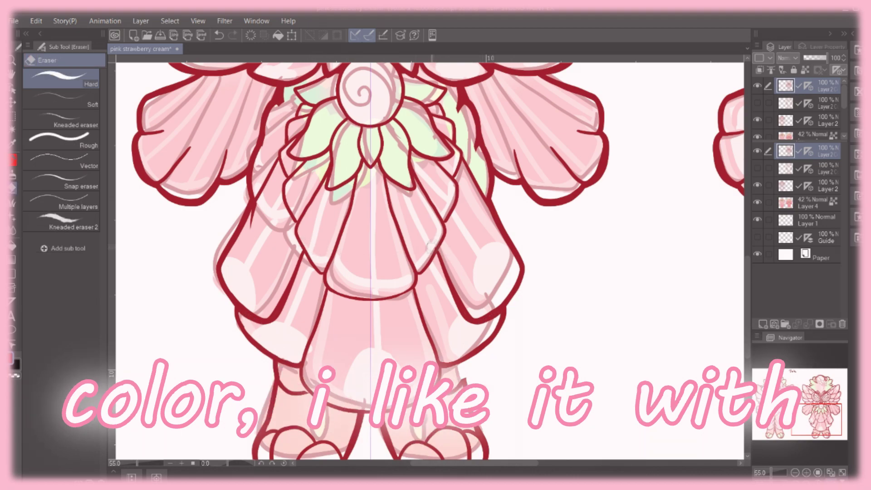
key(b)
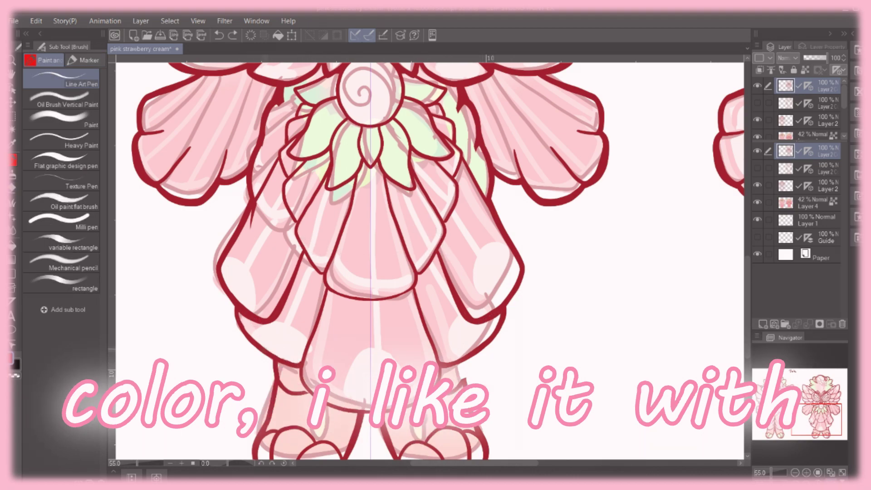
mouse_move(357, 178)
mouse_down()
mouse_move(323, 272)
mouse_move(370, 303)
mouse_up()
key(ctrl+z)
key(ctrl+z)
key(ctrl+z)
drag(325, 287, 297, 382)
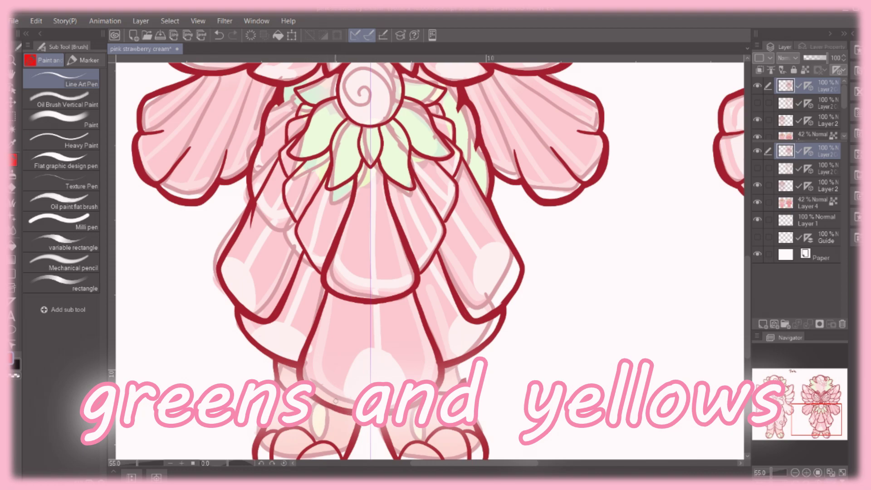
key(e)
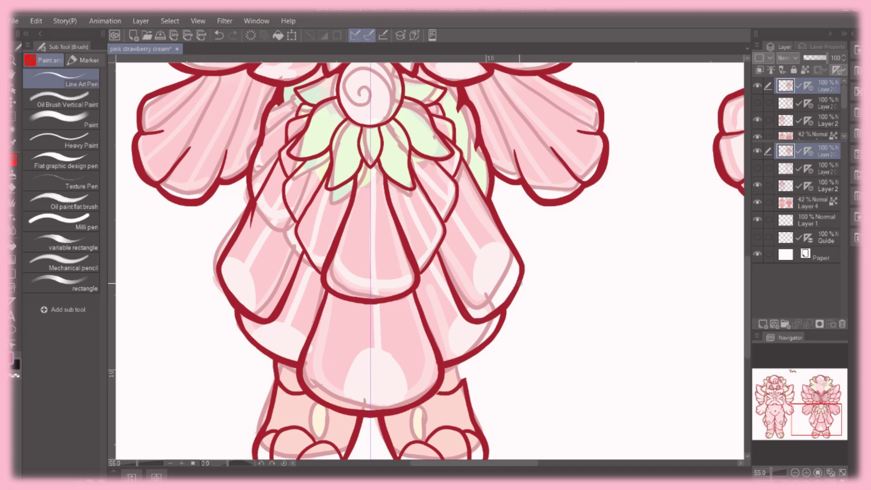
- Thicken the outlines of the upper-tier tail feathers flanking the central feather on both sides
key(e)
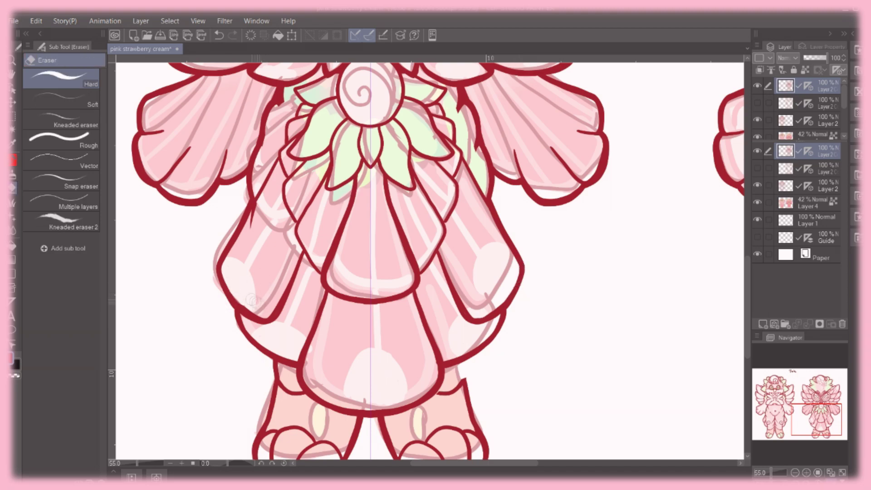
key(b)
key(h)
key(e)
key(b)
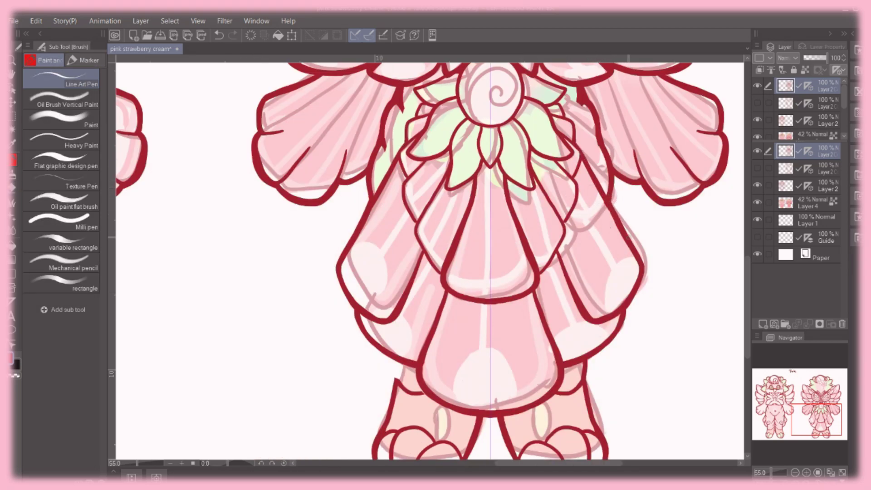
key(e)
key(b)
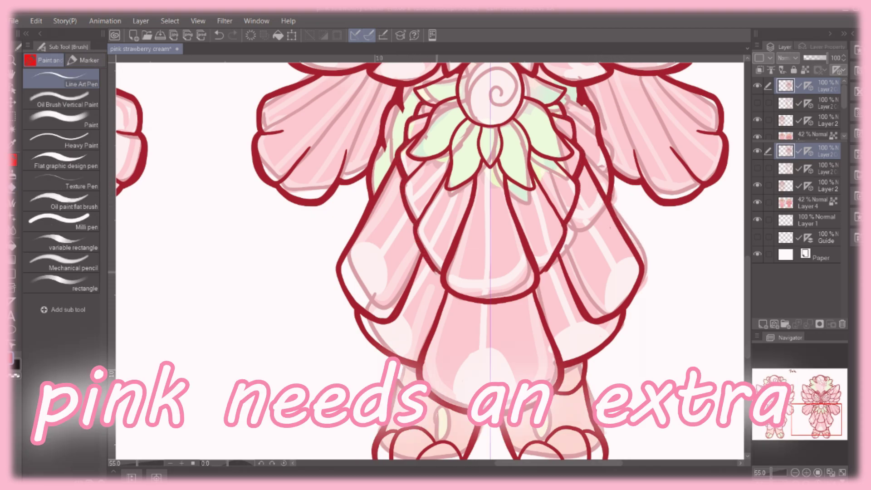
- Erase the curved lines crossing both upper legs just below the lowest tail feathers
scroll(408, 340, up, 3)
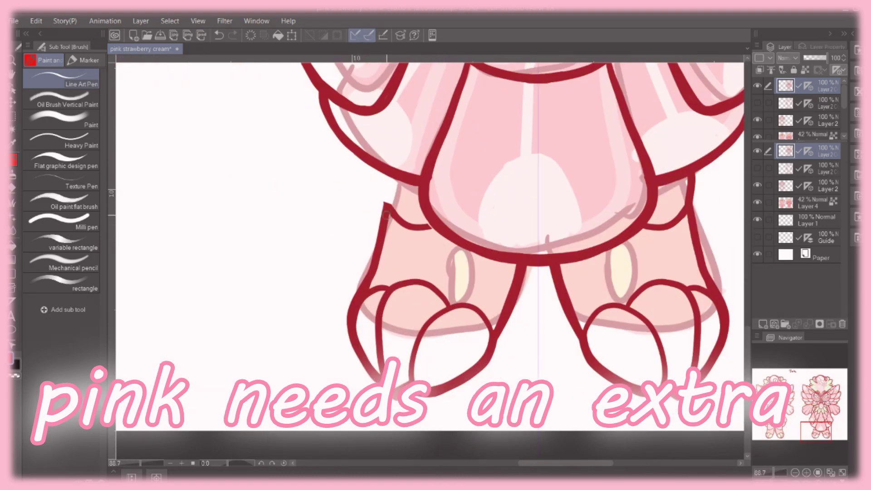
key(e)
drag(389, 184, 428, 222)
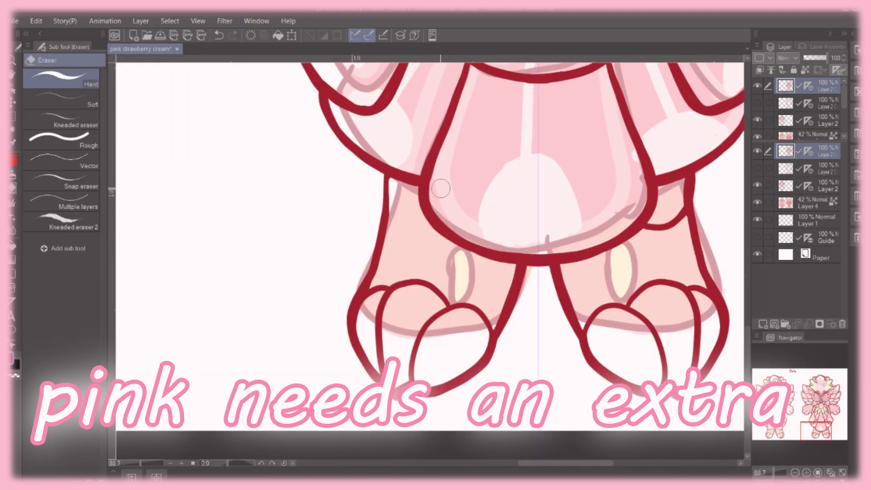
scroll(523, 199, down, 2)
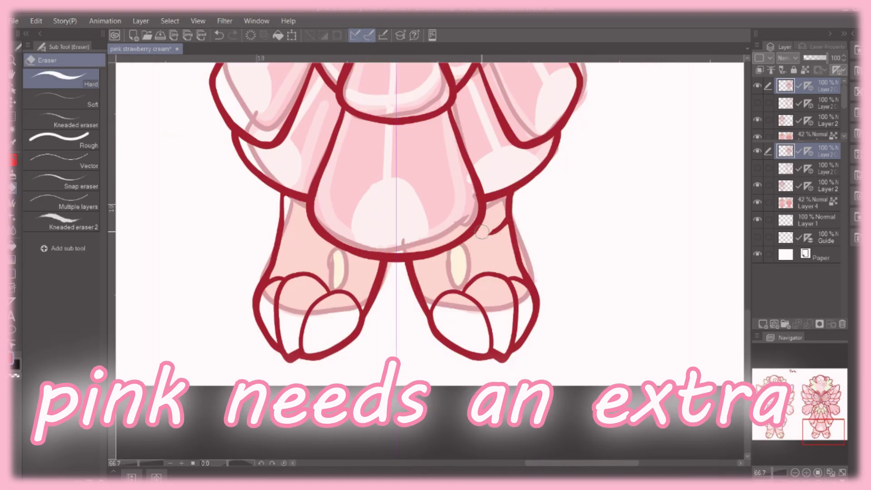
- Ink a shallow curved heel line across the lower end of both legs
key(b)
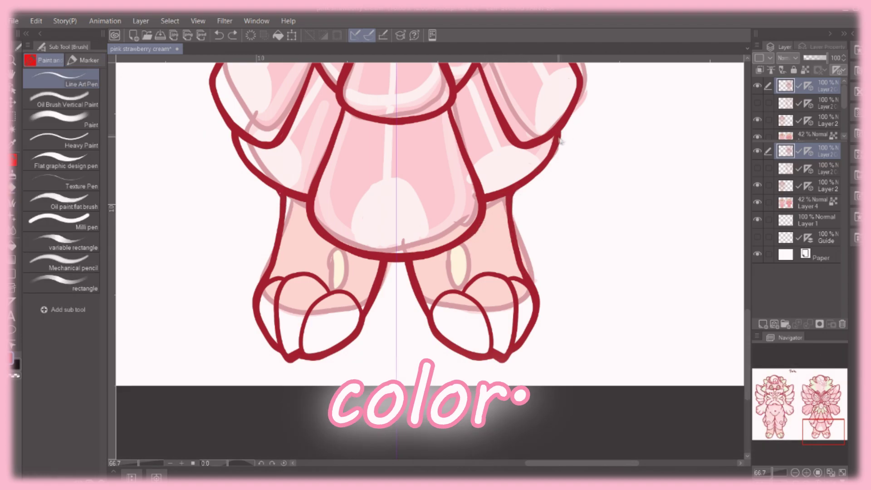
drag(267, 290, 361, 318)
key(ctrl+z)
drag(278, 315, 361, 313)
- Erase the front-view toe outlines above and below the heel line on both feet
key(e)
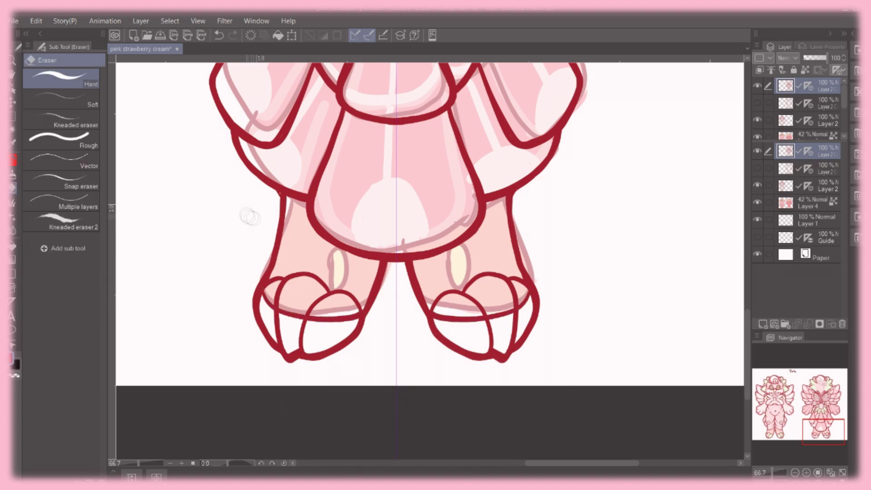
drag(475, 279, 507, 279)
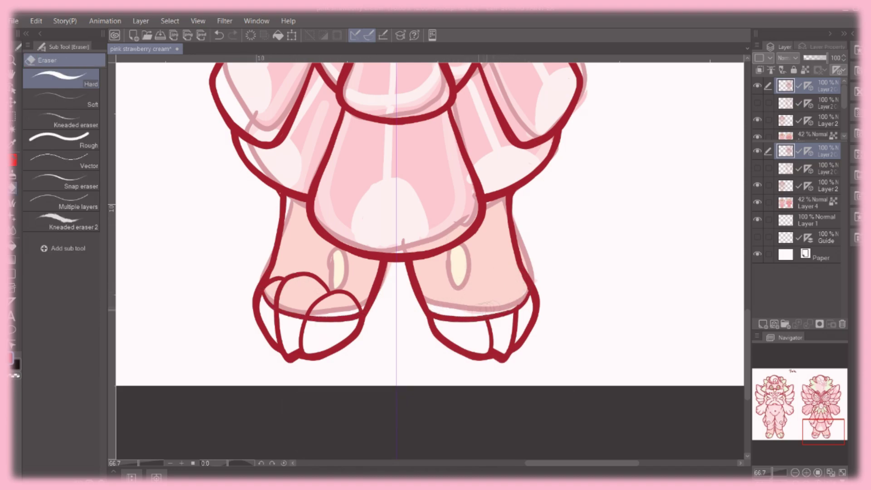
key(b)
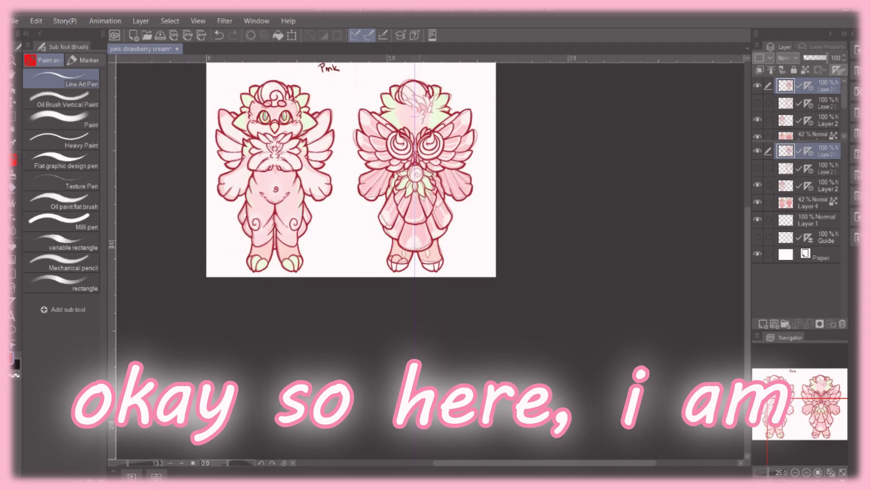
scroll(505, 264, up, 5)
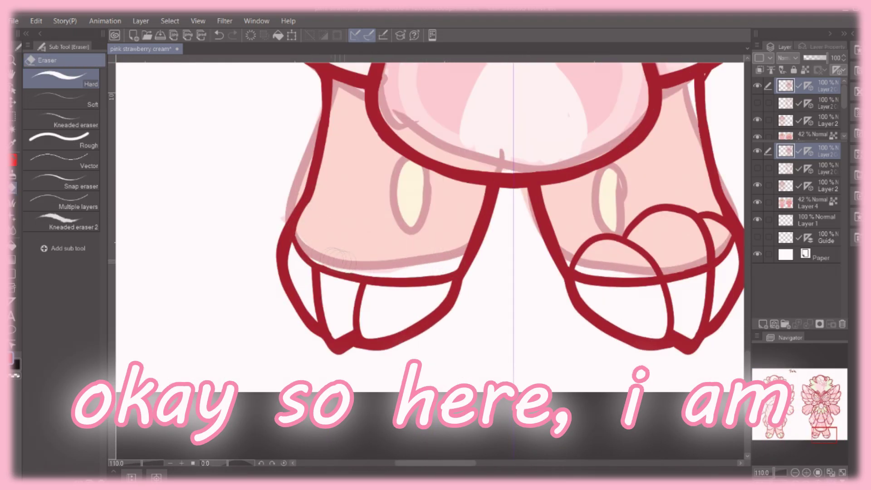
mouse_move(338, 261)
mouse_down()
mouse_move(282, 236)
mouse_move(301, 275)
mouse_move(345, 295)
mouse_move(327, 345)
mouse_up()
key(h)
drag(417, 334, 443, 306)
mouse_move(134, 225)
mouse_down()
mouse_move(217, 272)
mouse_move(278, 263)
mouse_move(209, 300)
mouse_move(295, 282)
mouse_move(255, 326)
mouse_up()
- Clean up and round the corners where the heel lines meet the sides of the legs
key(b)
drag(125, 241, 200, 281)
key(e)
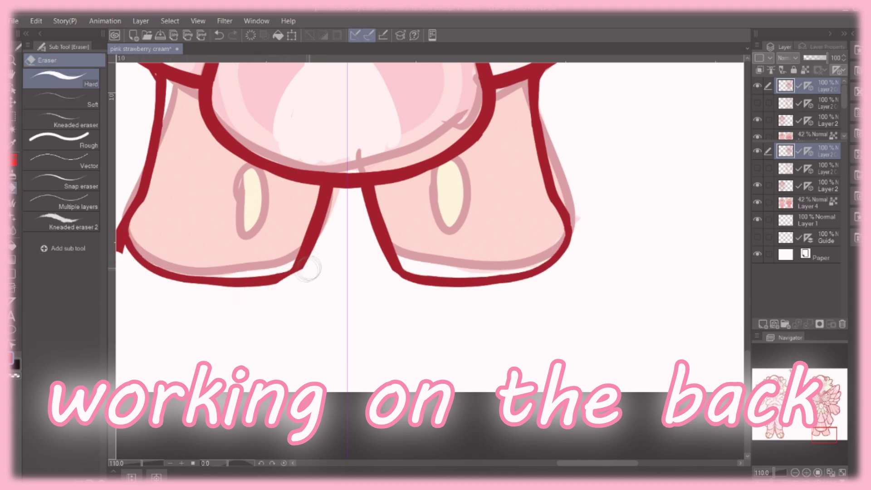
drag(119, 255, 125, 217)
key(b)
key(e)
key(b)
key(e)
key(b)
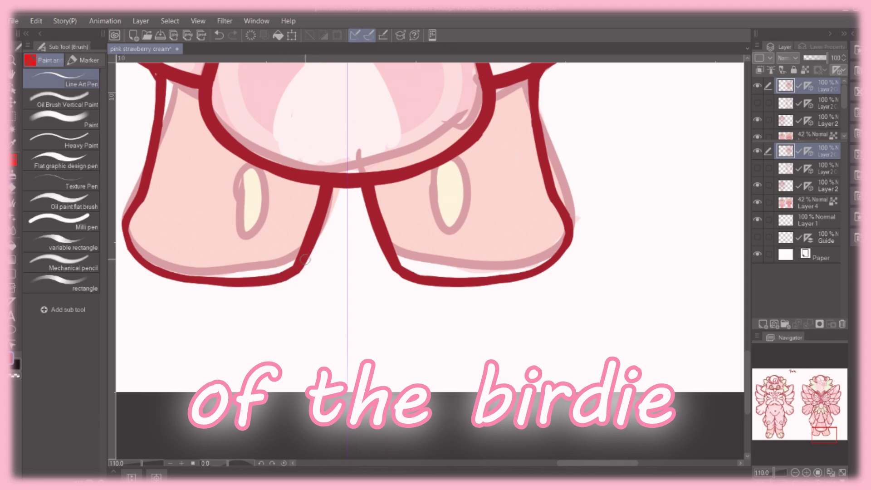
- Ink a small pointed toe sticking out from the outer side of each heel
key(ctrl+z)
mouse_move(566, 217)
mouse_down()
mouse_move(583, 254)
mouse_move(590, 250)
mouse_move(495, 290)
mouse_move(556, 262)
mouse_up()
key(ctrl+z)
key(ctrl+z)
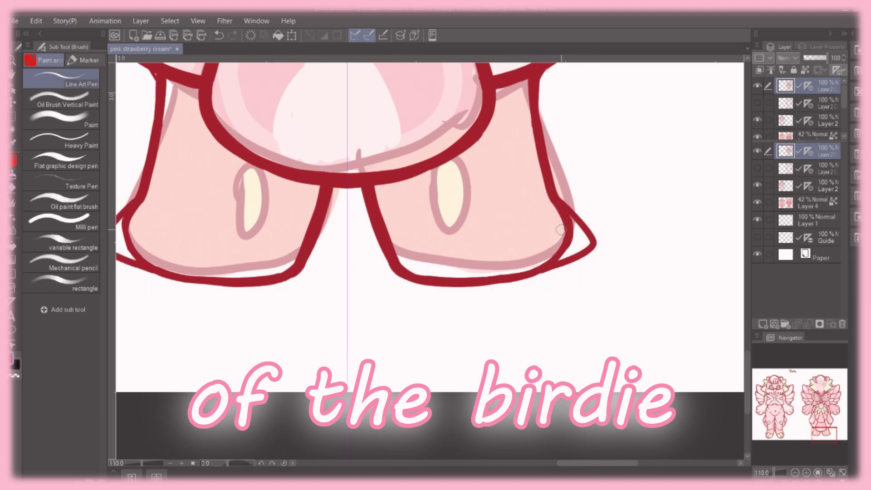
- Ink the upper dividing line between the long feathers of the lowest wing sections
scroll(561, 230, down, 6)
scroll(394, 185, up, 3)
scroll(394, 185, down, 2)
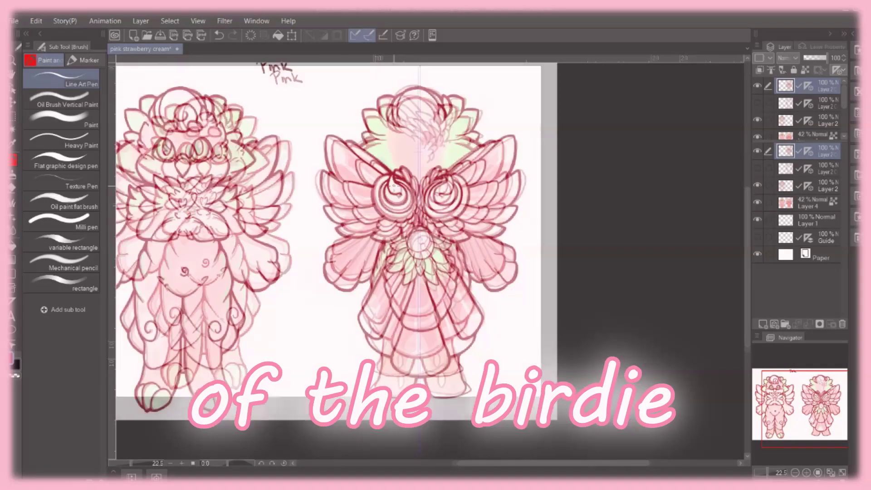
scroll(495, 254, up, 4)
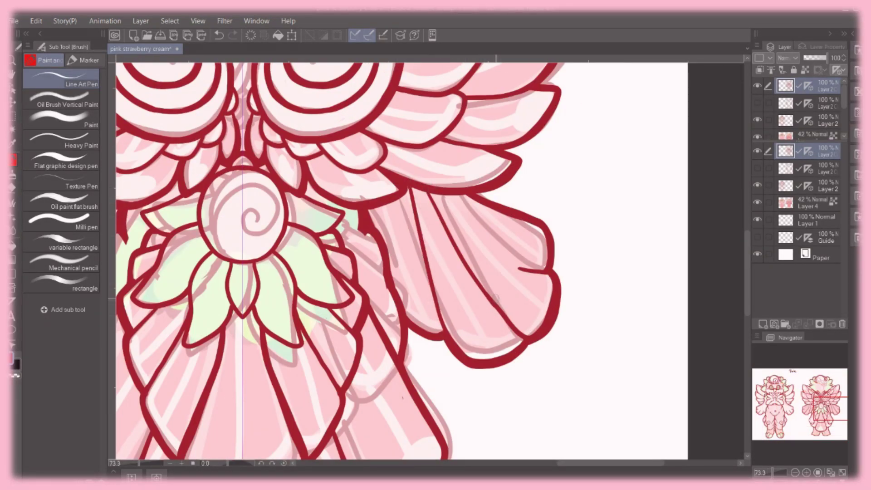
key(ctrl+z)
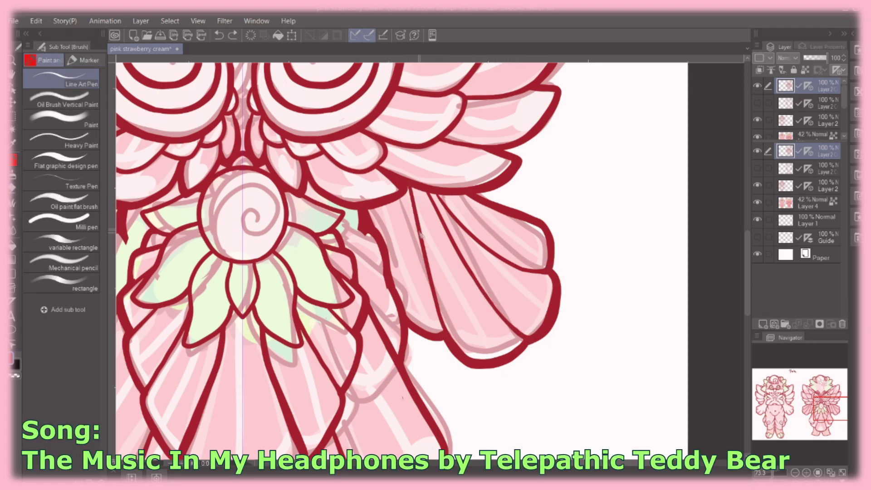
scroll(461, 321, up, 1)
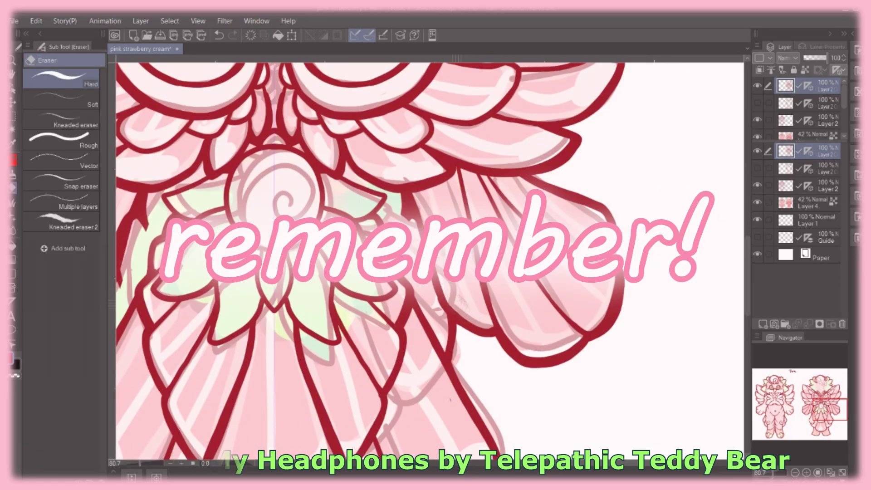
- Erase the ragged stray strokes along the inner edges of the lower wings beside the tail leaves
scroll(535, 323, down, 3)
key(e)
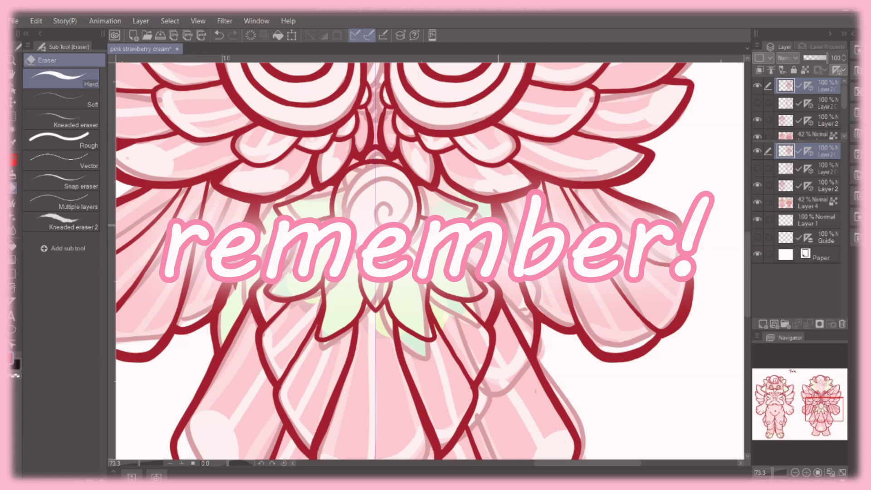
scroll(431, 295, up, 2)
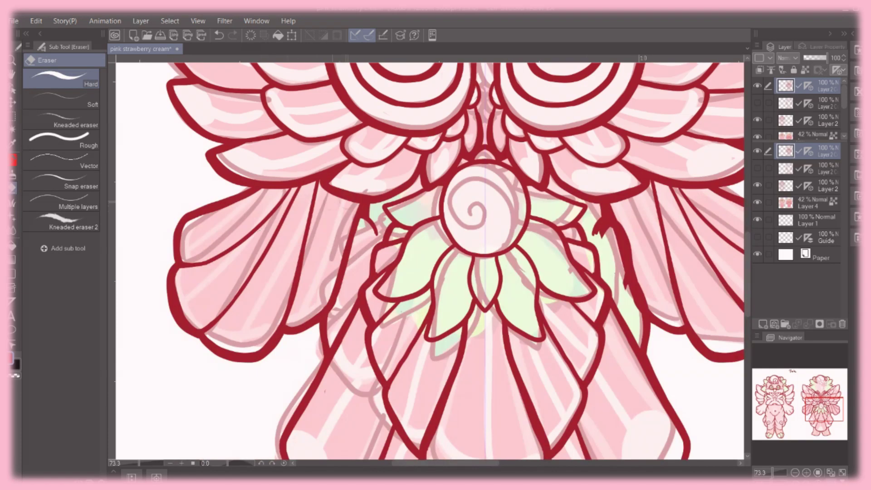
key(b)
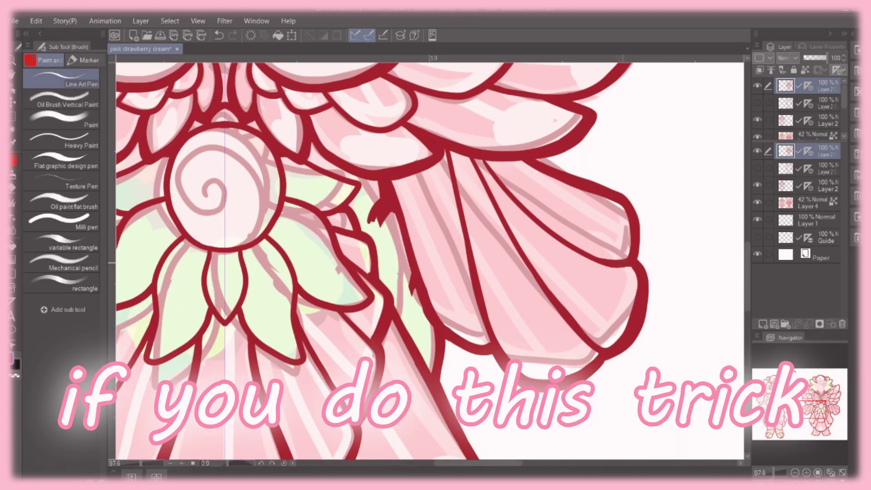
key(e)
drag(379, 224, 385, 208)
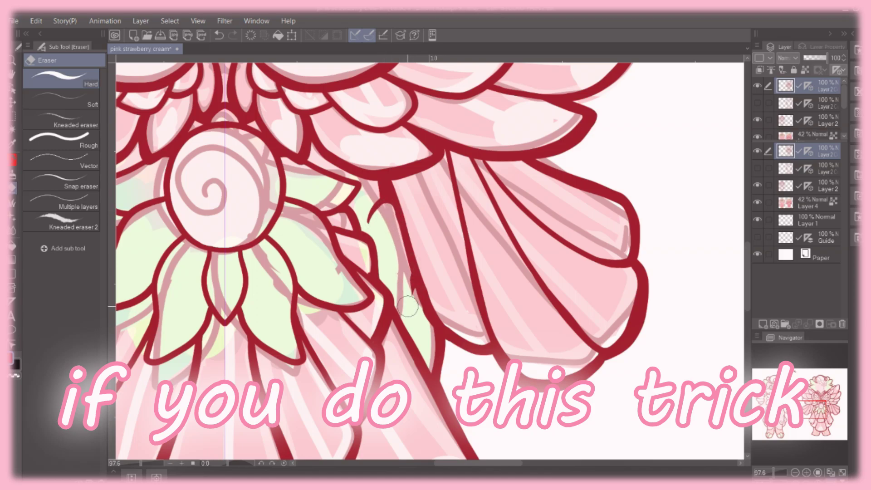
scroll(408, 307, down, 1)
key(b)
key(e)
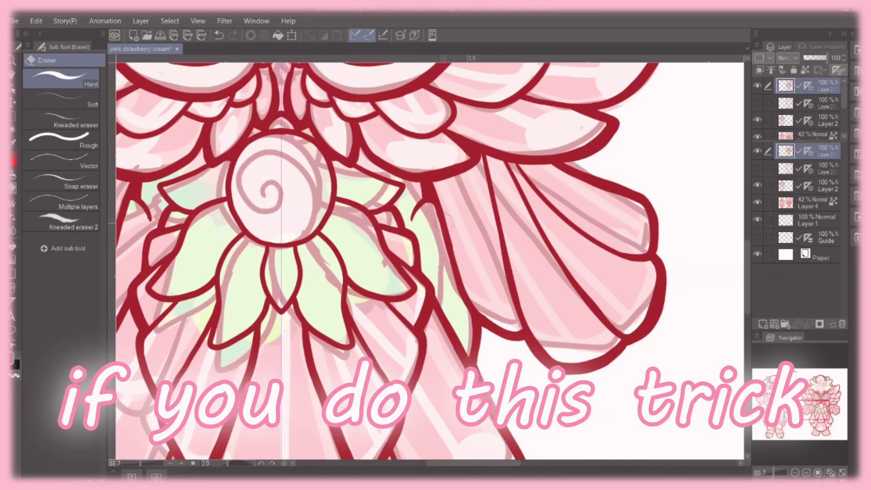
- Ink the narrow oval marking on the back of each lower leg
scroll(472, 270, down, 3)
key(b)
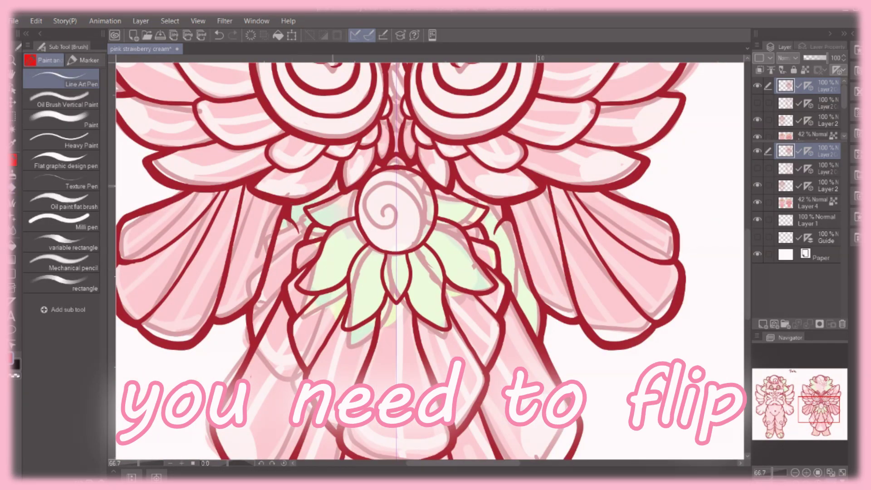
scroll(393, 199, down, 3)
scroll(430, 311, up, 4)
mouse_move(431, 350)
mouse_down()
mouse_move(463, 338)
mouse_move(430, 311)
mouse_up()
- Undo the trial strokes around the head crest
scroll(430, 311, down, 4)
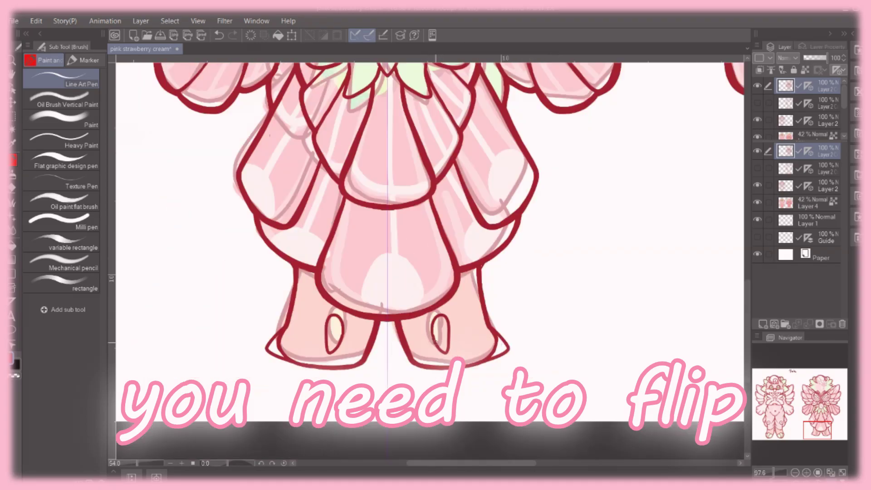
scroll(388, 84, up, 3)
scroll(388, 83, up, 1)
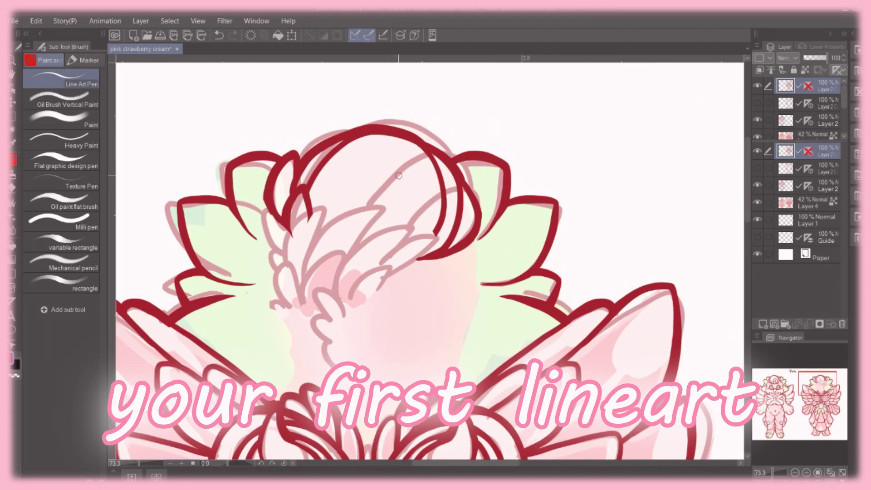
key(e)
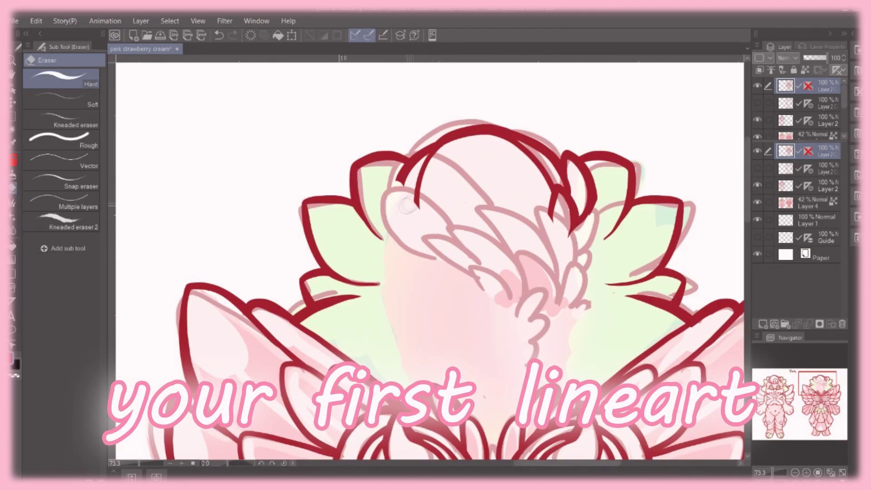
key(ctrl+z)
key(ctrl+z)
key(ctrl+z)
key(ctrl+z)
- Ink the head crest's rounded dome and the large curved tufts along its sides without symmetry
key(b)
mouse_move(388, 186)
mouse_down()
mouse_move(443, 154)
mouse_move(529, 133)
mouse_move(567, 209)
mouse_up()
mouse_move(516, 129)
mouse_down()
mouse_move(565, 172)
mouse_move(588, 219)
mouse_up()
mouse_move(437, 260)
mouse_down()
mouse_move(384, 230)
mouse_move(453, 218)
mouse_up()
key(ctrl+z)
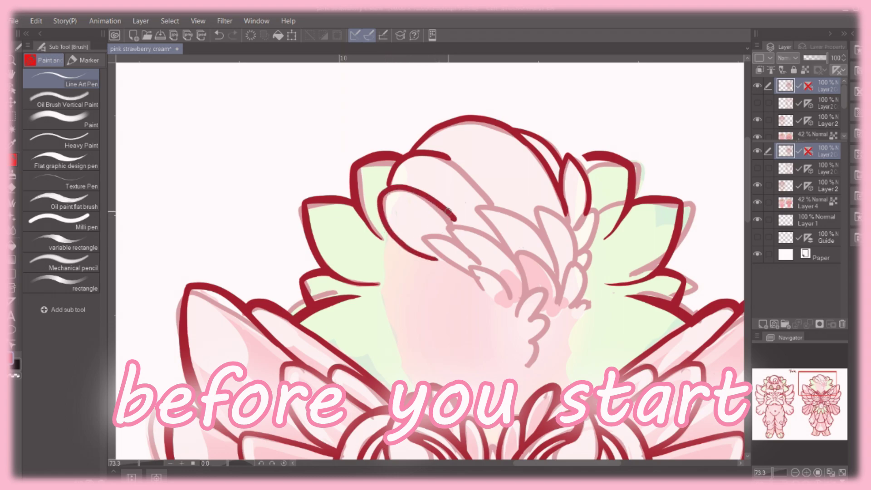
- Ink the pointed feathers beneath the dome and the small tuft beside them on the crest
drag(535, 206, 554, 271)
mouse_move(576, 209)
mouse_down()
mouse_move(581, 262)
mouse_move(599, 252)
mouse_up()
drag(510, 256, 475, 204)
drag(475, 204, 540, 229)
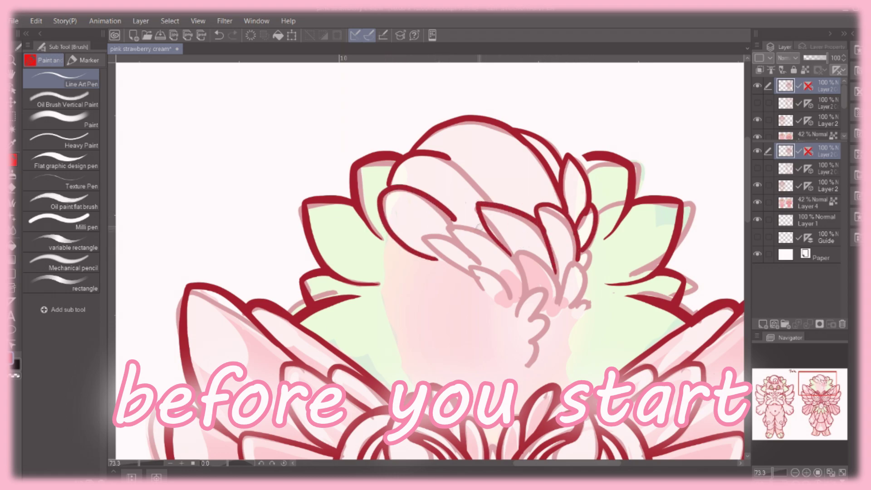
- Rework the long curved edge of the crest's large upper tuft down to the pointed feathers
drag(447, 156, 499, 207)
key(ctrl+z)
drag(472, 173, 502, 209)
key(ctrl+z)
mouse_move(438, 152)
mouse_down()
mouse_move(495, 200)
mouse_move(461, 162)
mouse_move(496, 201)
mouse_up()
key(ctrl+z)
key(ctrl+z)
- Ink and clean up the small overlapping feathers along the crest's lower side near the head leaves
drag(508, 297, 515, 314)
drag(509, 235, 489, 251)
key(e)
mouse_move(553, 245)
mouse_down()
mouse_move(561, 280)
mouse_move(592, 311)
mouse_up()
key(p)
mouse_move(590, 233)
mouse_down()
mouse_move(585, 277)
mouse_move(590, 252)
mouse_up()
key(e)
key(p)
key(e)
key(p)
- Ink the remaining lower crest feathers and the scalloped fluff trailing down the back of the head
mouse_move(453, 271)
mouse_down()
mouse_move(496, 279)
mouse_move(518, 301)
mouse_up()
key(ctrl+z)
mouse_move(426, 236)
mouse_down()
mouse_move(465, 256)
mouse_move(527, 318)
mouse_up()
drag(517, 286, 523, 360)
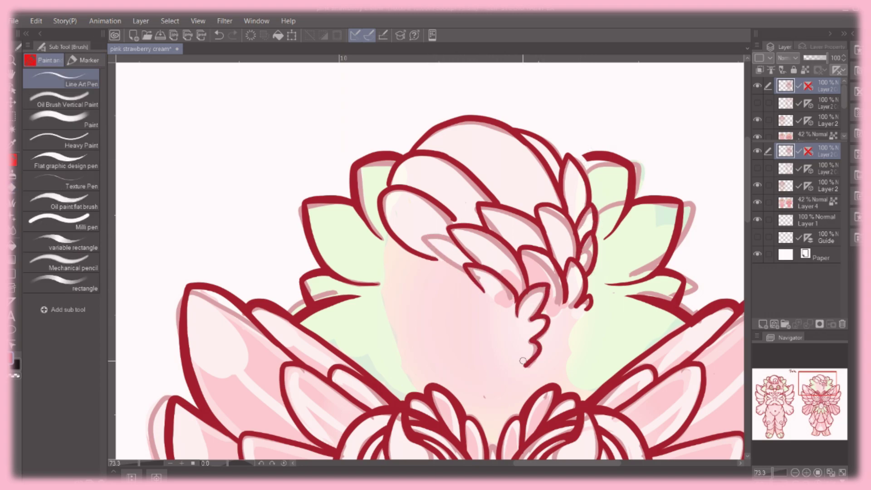
- Clean up the ink lines of the lower crest feathers on the back of the head
key(e)
mouse_move(540, 257)
mouse_down()
mouse_move(565, 313)
mouse_move(590, 286)
mouse_up()
key(p)
key(e)
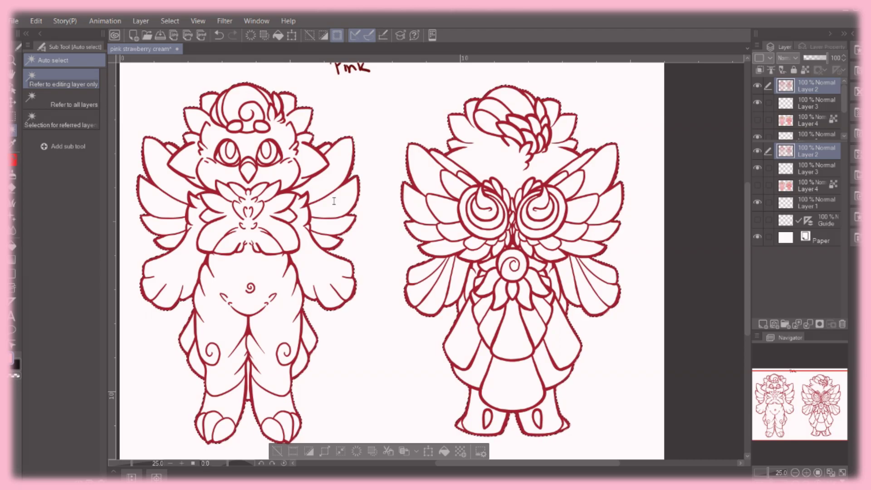
- Re-enable the symmetry ruler on the front view's line-art layer, Layer 2, and select the front figure's silhouette
scroll(562, 314, up, 2)
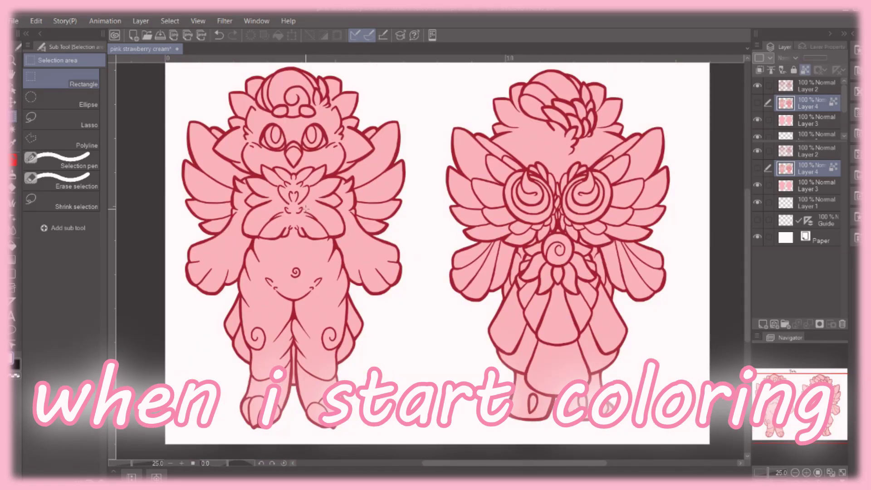
key(ctrl+minus)
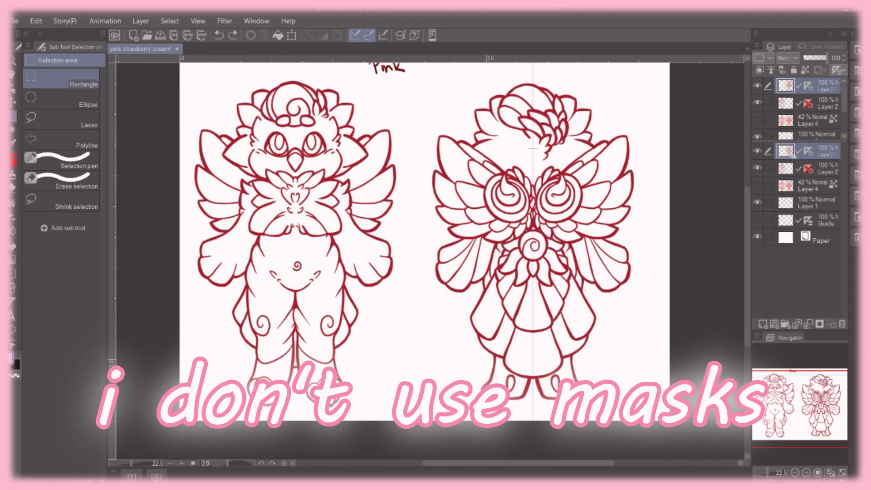
click(806, 174)
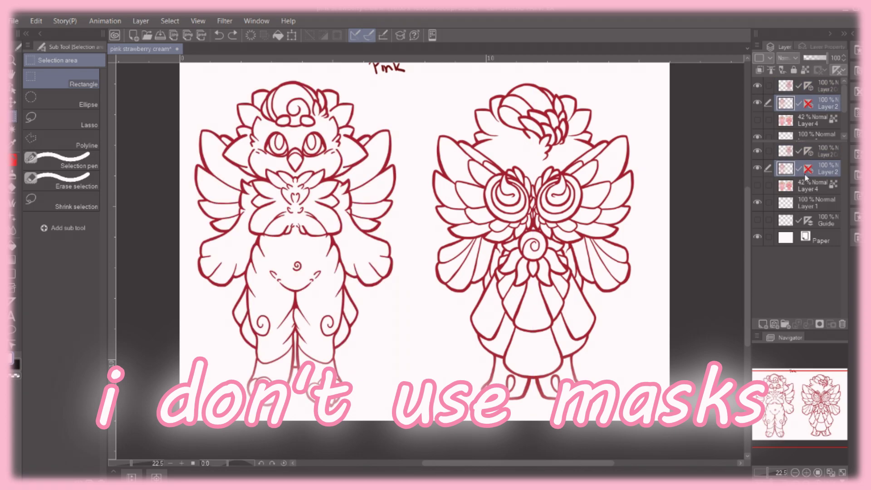
click(808, 168)
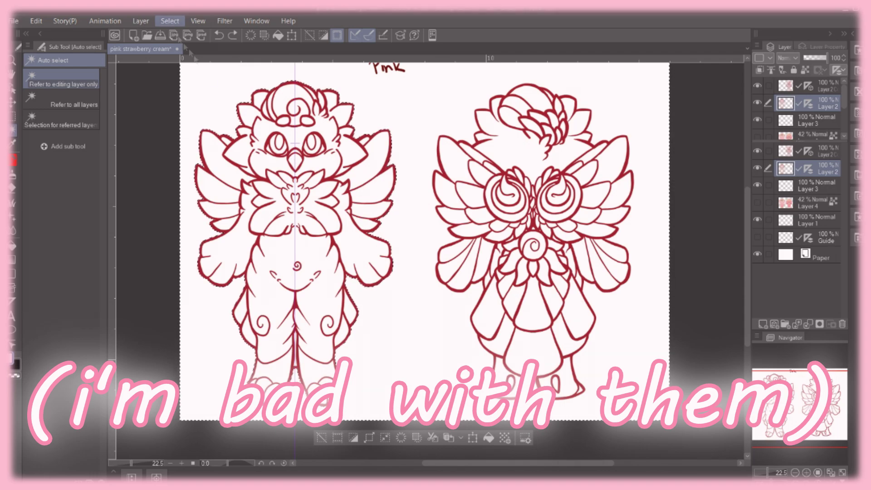
key(ctrl+d)
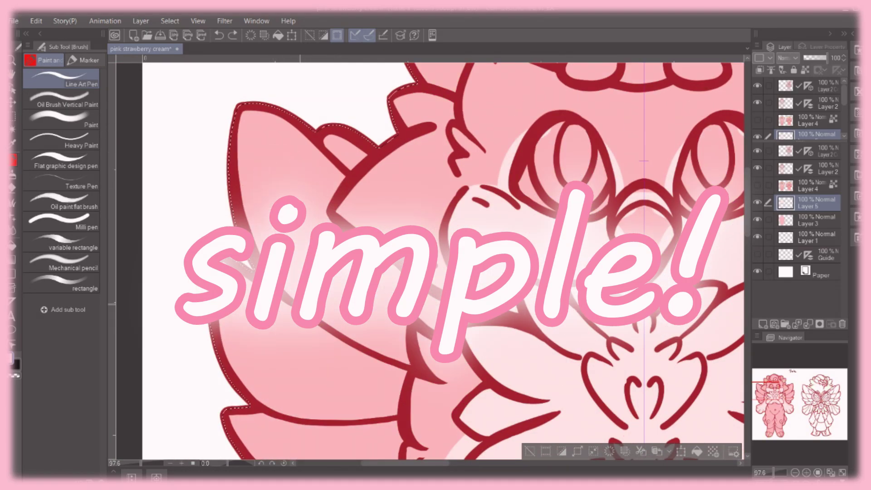
- Paint the front view's wing feathers and side tail feathers pale pink, leaving darker pink along their edges
mouse_move(266, 188)
mouse_down()
mouse_move(352, 160)
mouse_move(333, 188)
mouse_move(443, 318)
mouse_move(435, 310)
mouse_move(275, 321)
mouse_move(297, 404)
mouse_move(317, 340)
mouse_move(234, 320)
mouse_move(311, 299)
mouse_move(235, 317)
mouse_move(316, 299)
mouse_move(397, 324)
mouse_up()
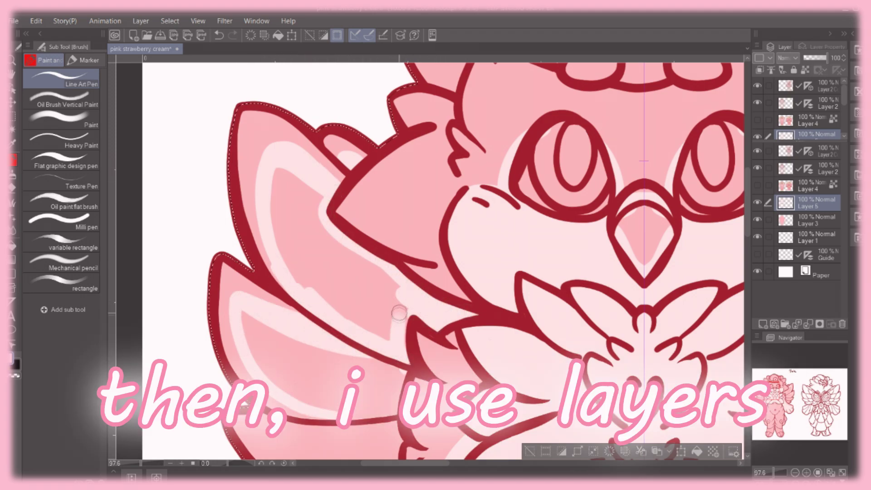
mouse_move(283, 198)
mouse_down()
mouse_move(270, 218)
mouse_move(264, 173)
mouse_move(295, 195)
mouse_move(377, 318)
mouse_up()
scroll(416, 337, down, 3)
mouse_move(281, 208)
mouse_down()
mouse_move(295, 281)
mouse_move(376, 252)
mouse_up()
mouse_move(329, 278)
mouse_down()
mouse_move(365, 296)
mouse_move(401, 259)
mouse_up()
mouse_move(273, 319)
mouse_down()
mouse_move(330, 351)
mouse_move(288, 346)
mouse_move(280, 322)
mouse_move(333, 327)
mouse_move(383, 356)
mouse_move(404, 317)
mouse_up()
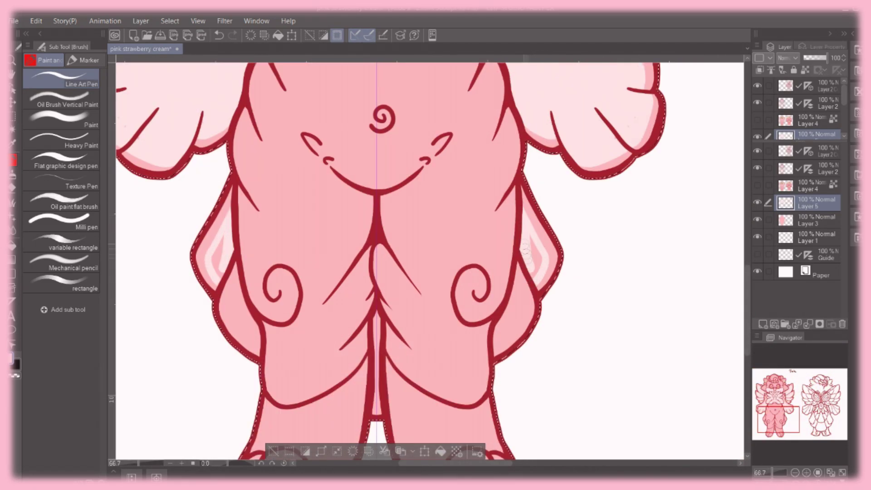
drag(523, 295, 495, 347)
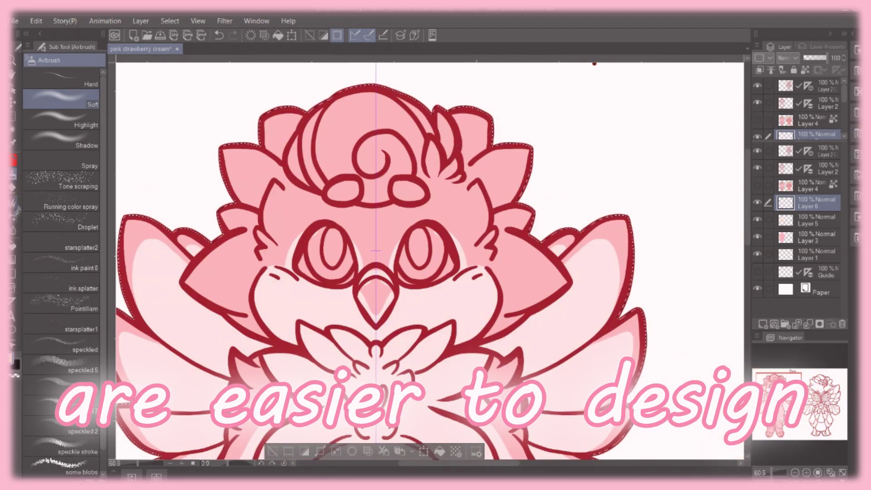
- Airbrush light green onto the leaves around the head and the tufts beside the chest, erasing the overspill
mouse_move(492, 167)
mouse_down()
mouse_move(535, 242)
mouse_move(507, 313)
mouse_move(517, 257)
mouse_up()
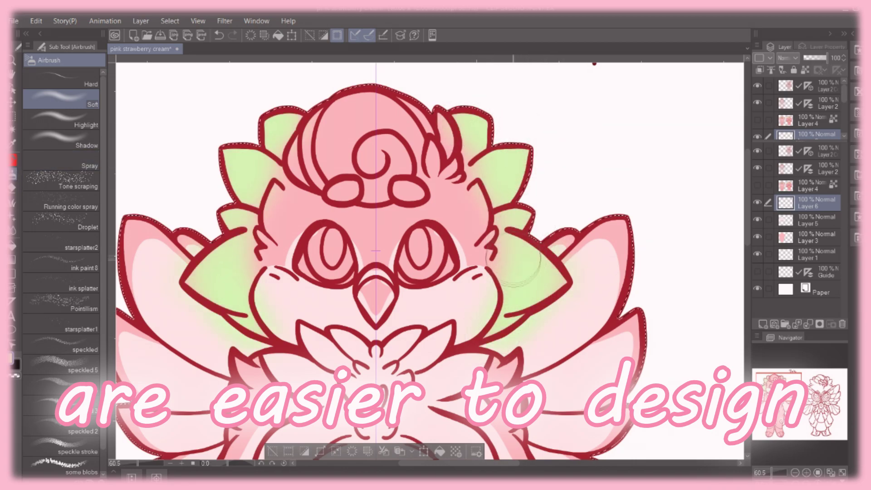
key(e)
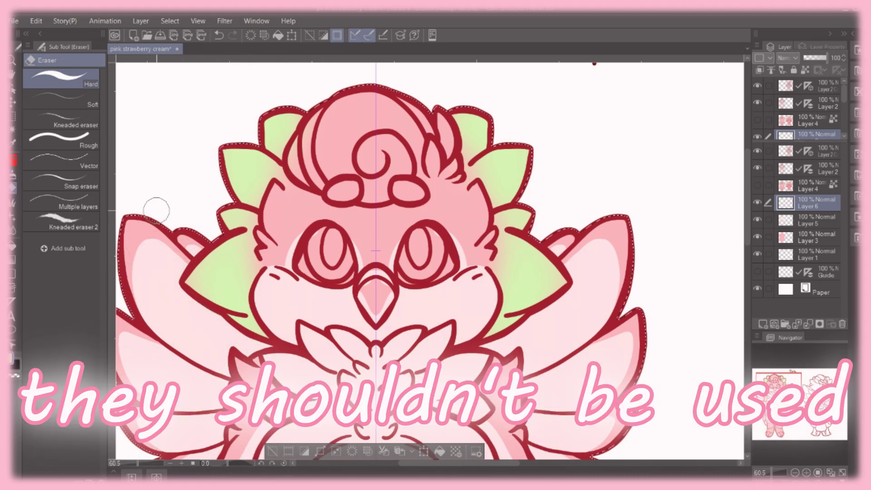
key(b)
key(b)
mouse_move(572, 272)
mouse_down()
mouse_move(558, 278)
mouse_move(579, 288)
mouse_up()
key(e)
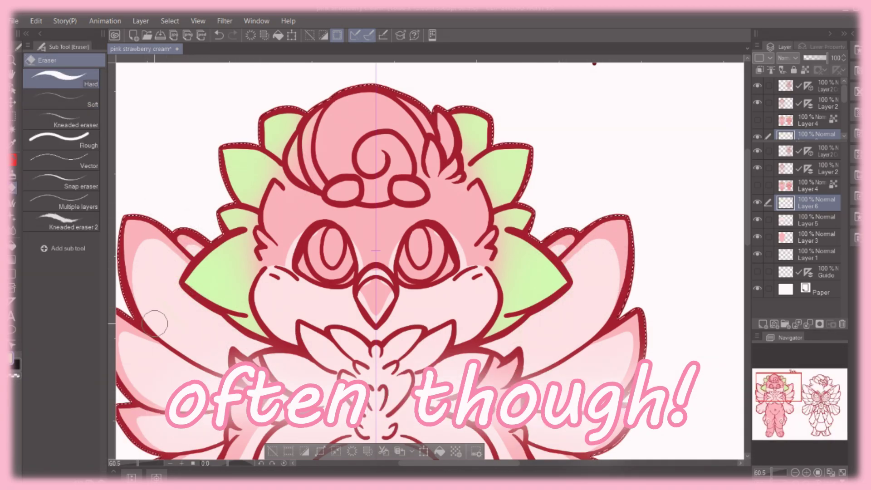
key(b)
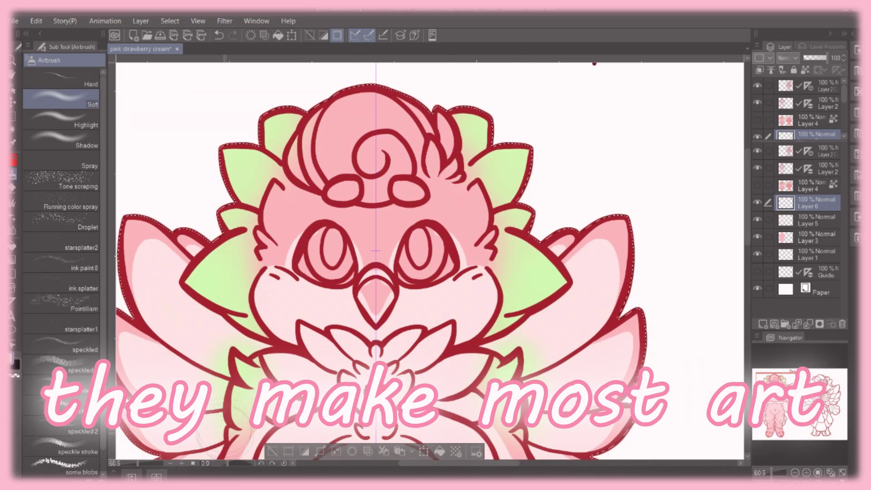
key(e)
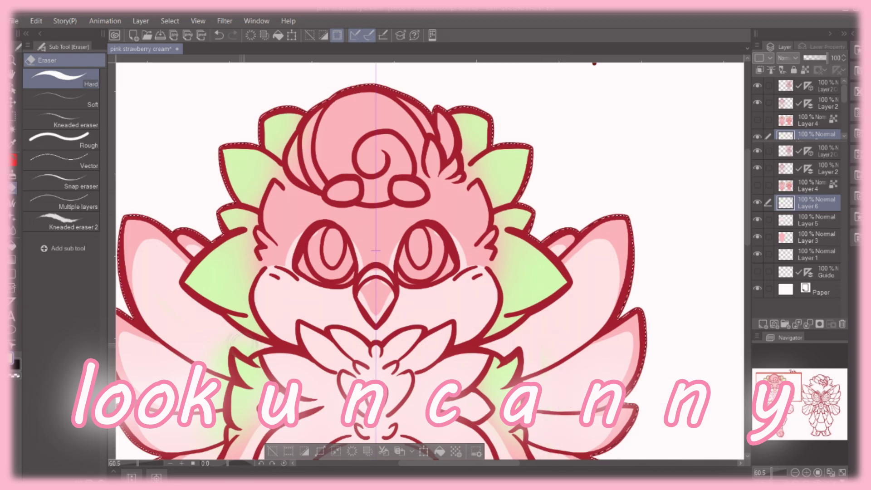
- Paint thin light-green edges on the pointed fluff along both sides of the waist and hips
scroll(561, 402, down, 5)
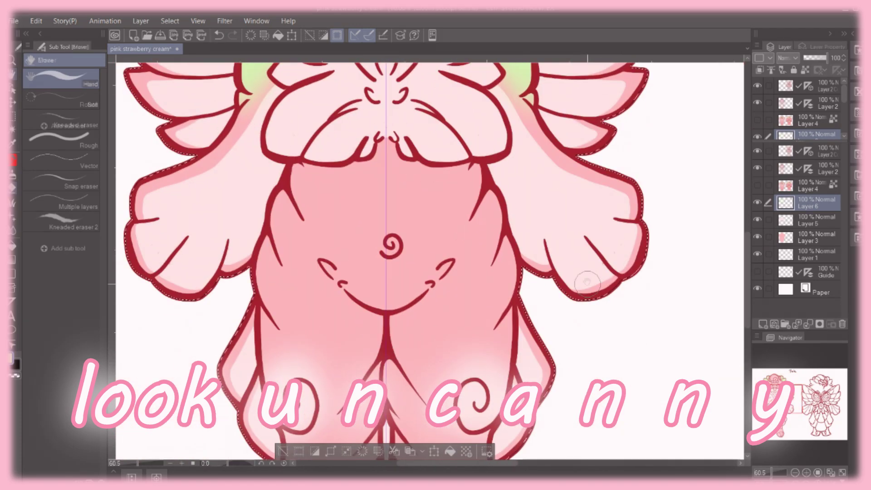
key(b)
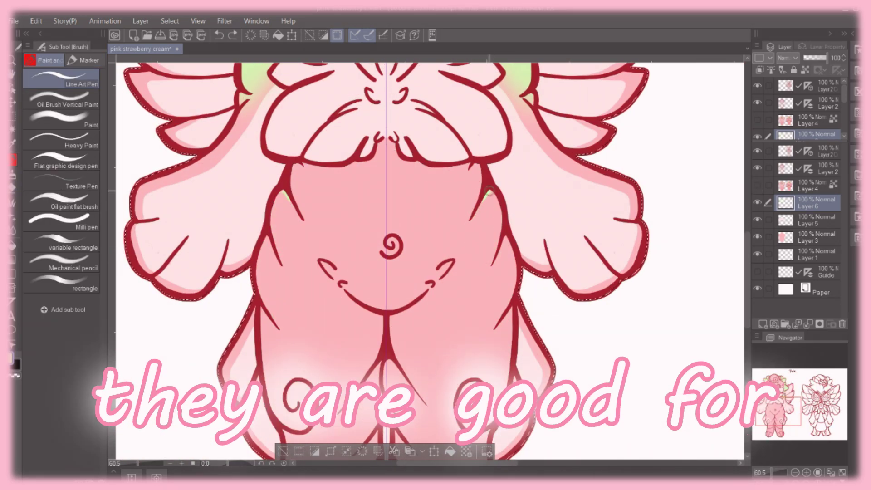
drag(489, 193, 493, 264)
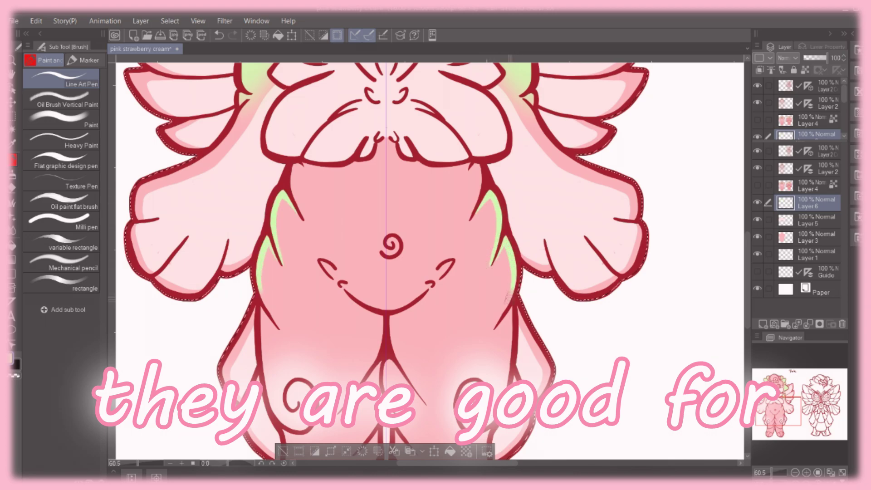
drag(472, 165, 480, 191)
key(ctrl+z)
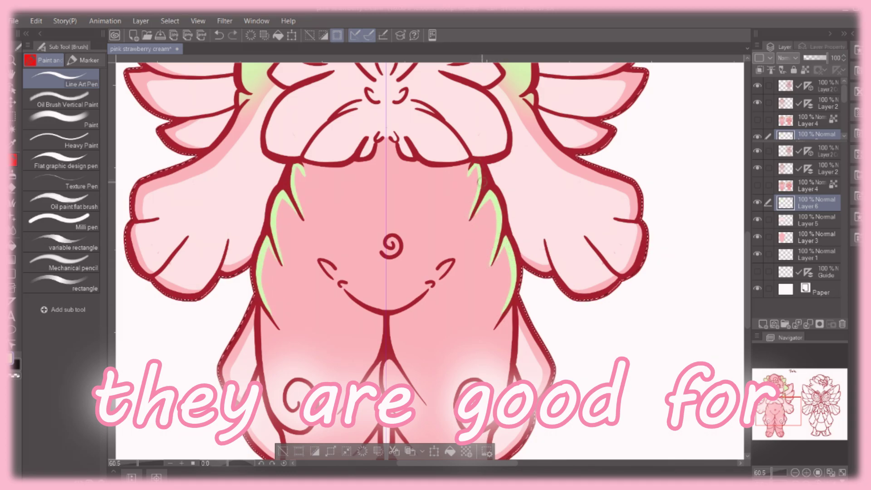
- Fill the front view's toes with light green and the lower legs with salmon
scroll(431, 261, down, 10)
scroll(318, 272, up, 3)
key(g)
click(376, 299)
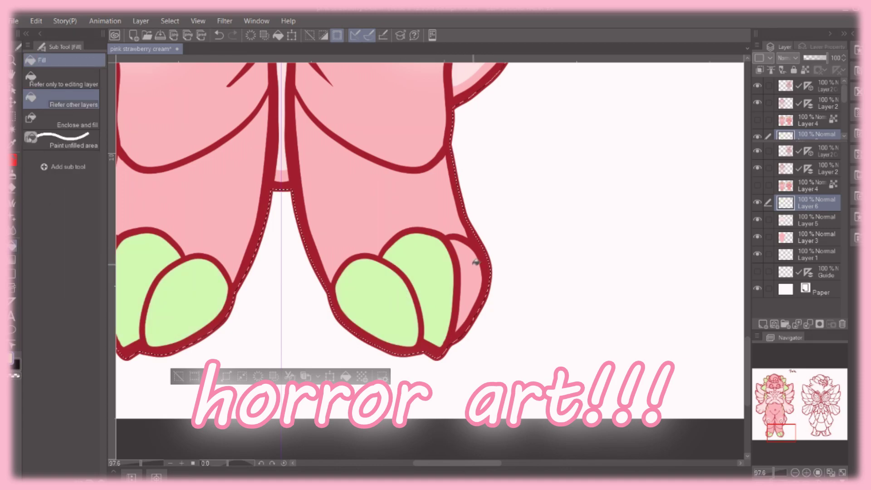
scroll(478, 261, down, 5)
scroll(440, 318, up, 2)
click(436, 313)
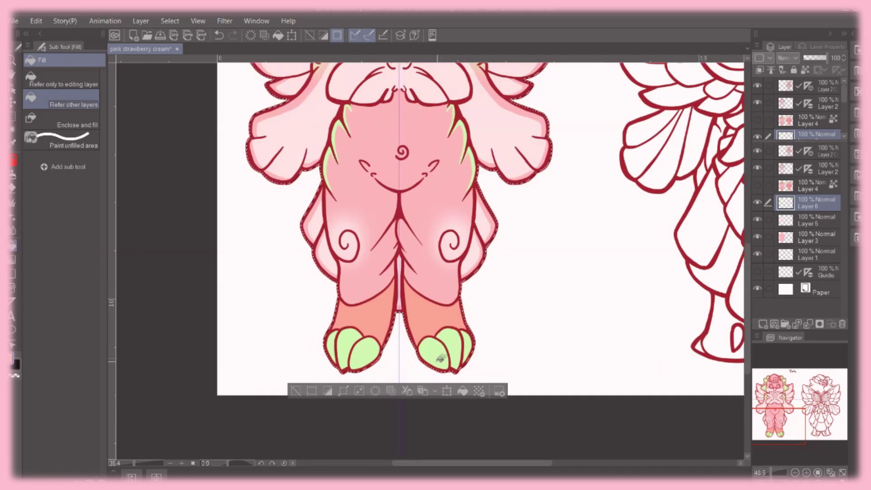
- Add two new layers above the green colour layer, checking the face against the coloured sketch
scroll(440, 360, down, 3)
key(ctrl+shift+n)
scroll(427, 181, up, 6)
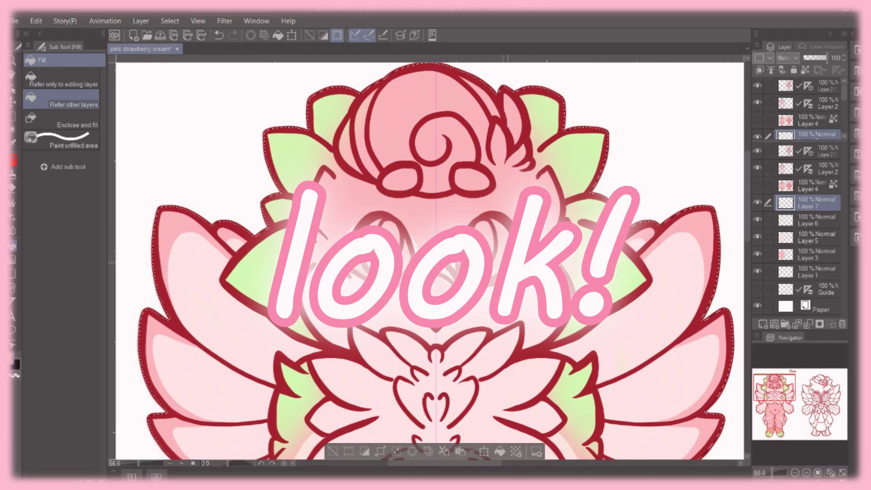
scroll(454, 227, up, 2)
key(b)
click(801, 226)
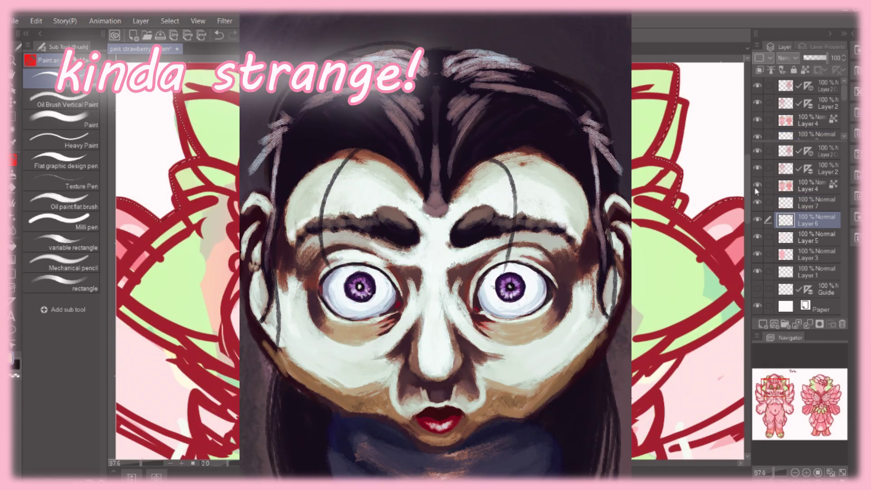
click(758, 185)
key(ctrl+shift+n)
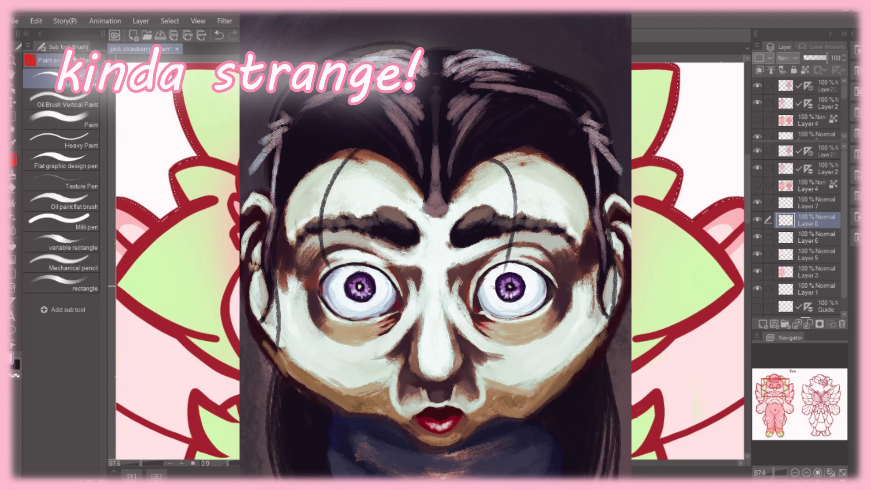
- Paint the front view's green irises and pupils on the new layer, using the coloured sketch as reference
click(758, 185)
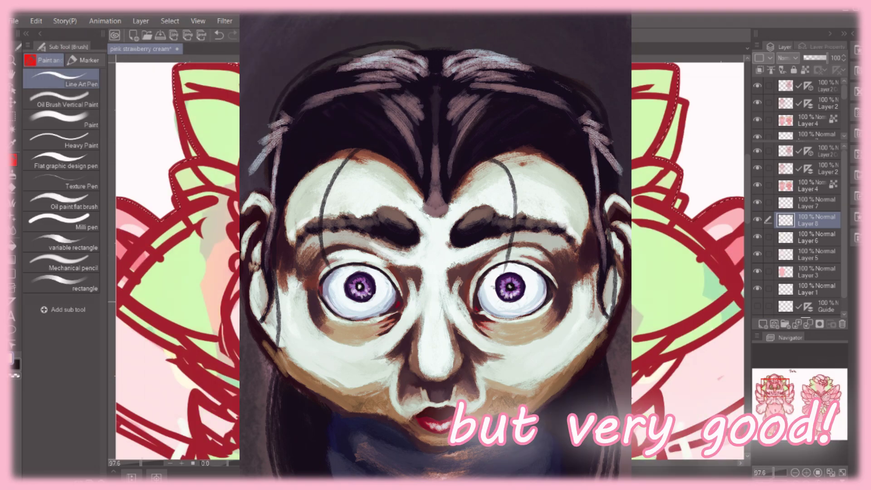
click(757, 185)
click(758, 119)
click(758, 185)
click(758, 186)
mouse_move(492, 205)
mouse_down()
mouse_move(487, 224)
mouse_move(497, 245)
mouse_up()
- Compare the eyes with the coloured sketch and paint a wide yellow band inside each green iris
click(758, 185)
click(757, 120)
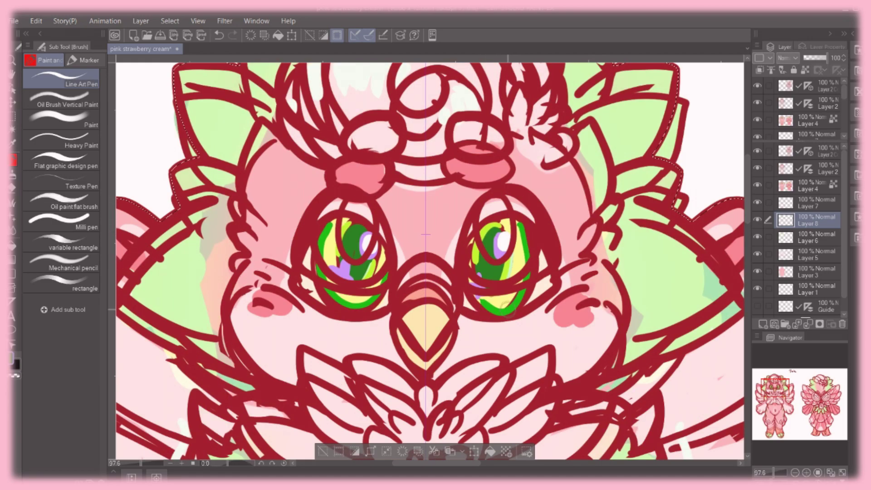
click(758, 185)
click(757, 120)
drag(517, 265, 522, 200)
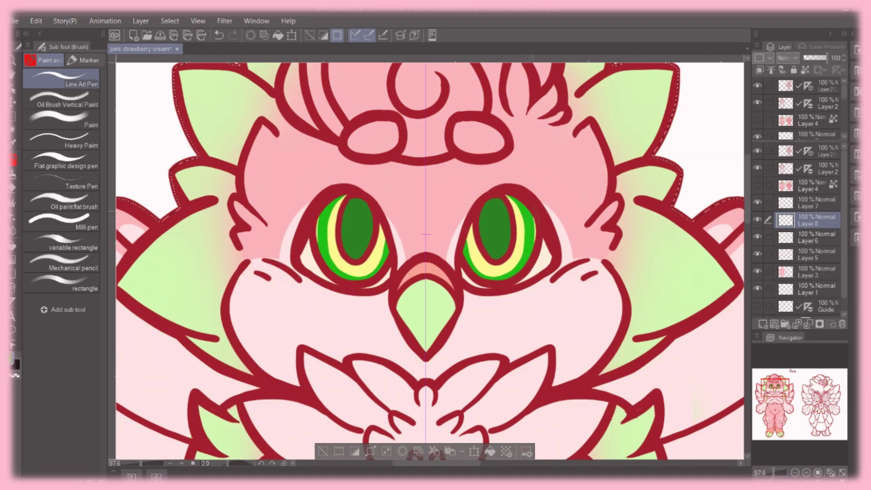
key(ctrl+z)
drag(518, 254, 501, 204)
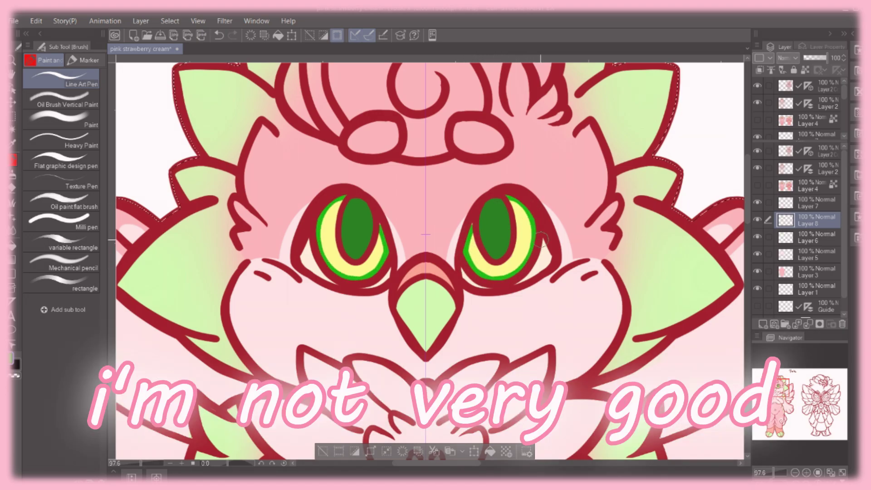
- Check the coloured sketch again and paint a pale-green rim around each dark-green pupil
click(757, 186)
click(758, 120)
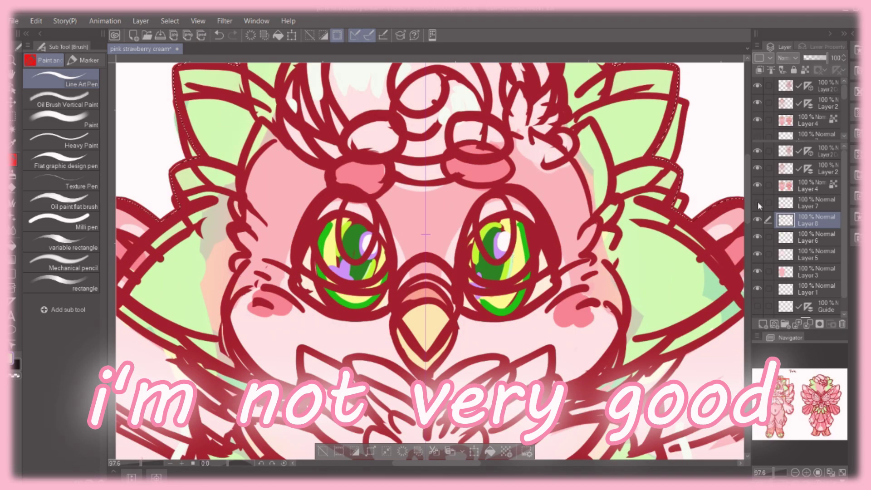
click(758, 185)
click(758, 120)
key(ctrl+z)
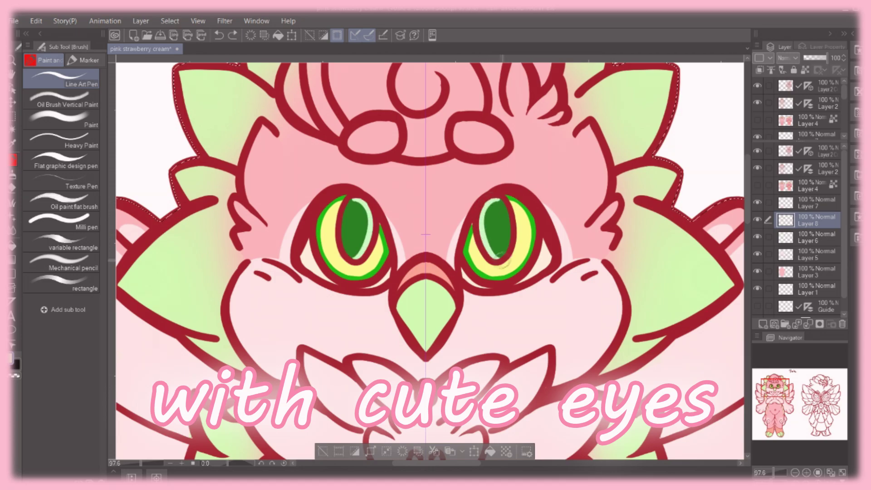
key(ctrl+y)
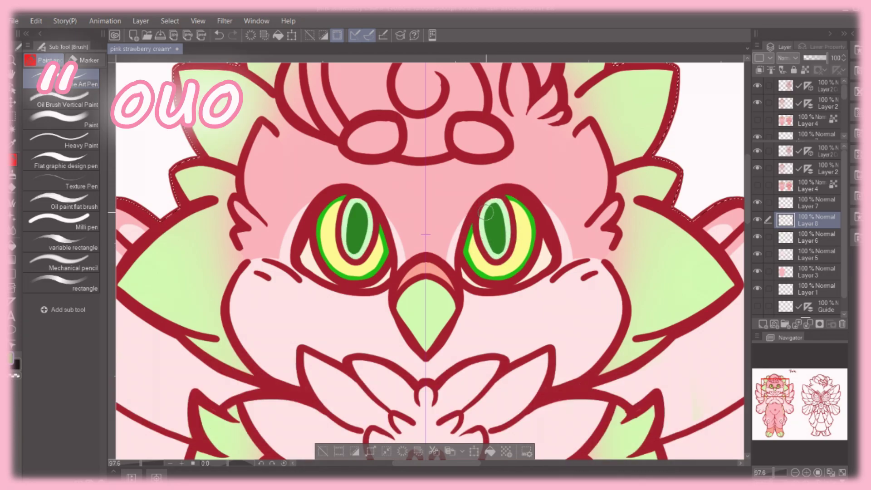
- Paint a lime-green band between the yellow and bright-green parts of both irises, guided by the coloured sketch
click(758, 185)
click(757, 120)
click(758, 185)
click(757, 119)
key(ctrl+z)
drag(498, 252, 519, 207)
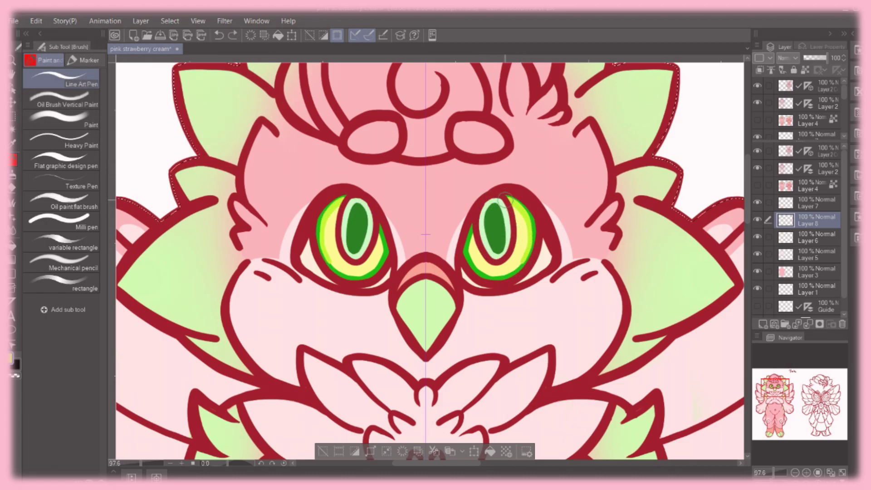
key(ctrl+z)
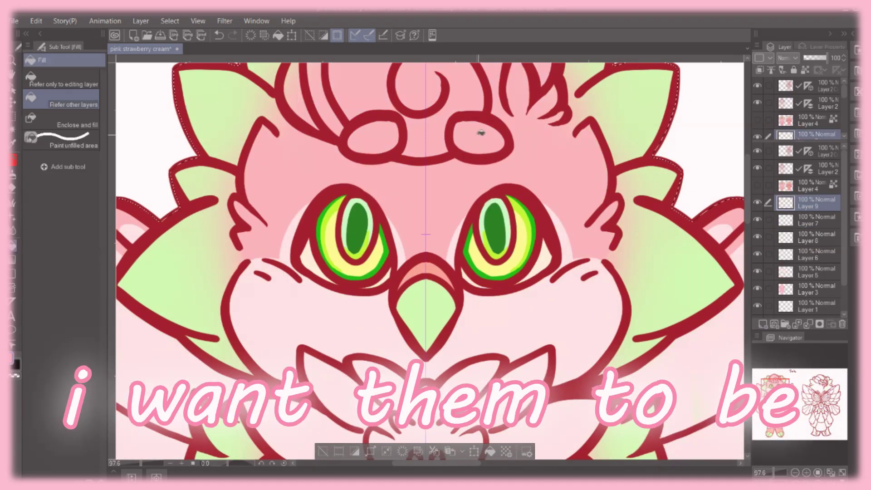
- Fill the small oval on the forehead and paint a darker pink band along the arm's outer edge on Layer 9
click(481, 132)
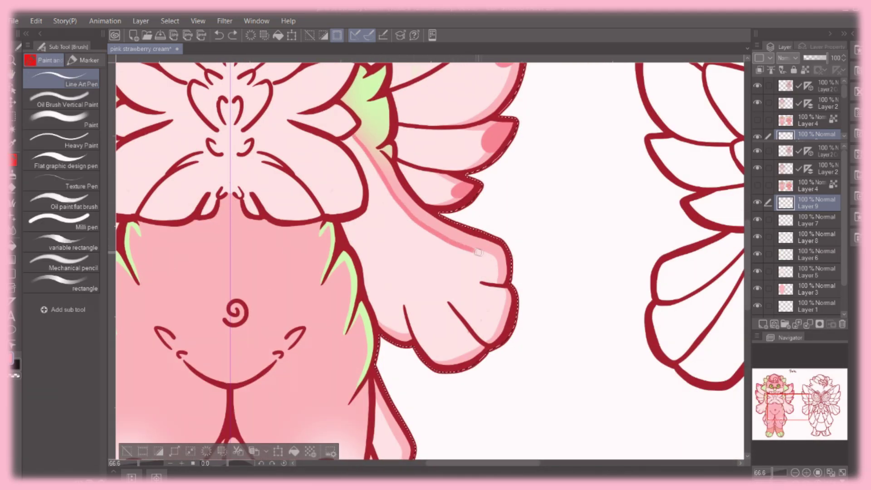
drag(499, 282, 466, 245)
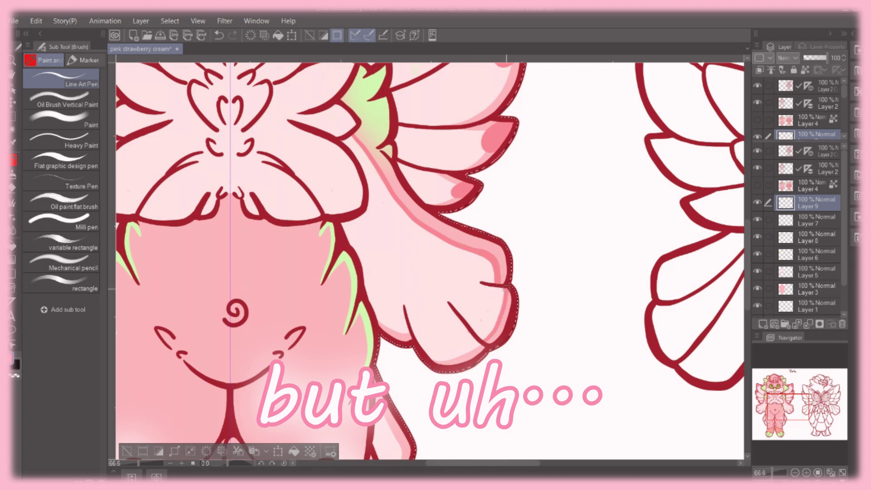
- Paint a small darker-pink heart just below the chest fluff on Layer 9
key(alt+bracketleft)
key(alt+bracketleft)
key(alt+bracketleft)
key(alt+bracketleft)
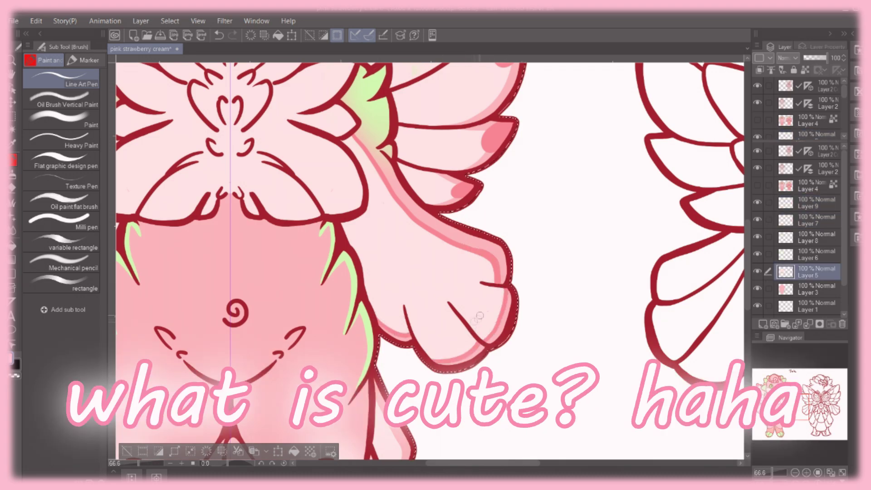
key(alt+bracketright)
key(alt+bracketright)
key(alt+bracketright)
key(alt+bracketright)
drag(483, 248, 638, 247)
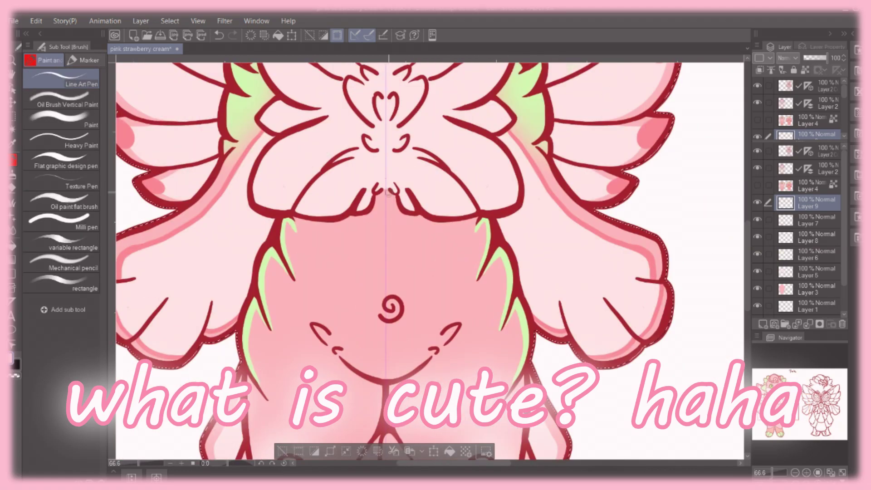
key(ctrl+z)
key(ctrl+y)
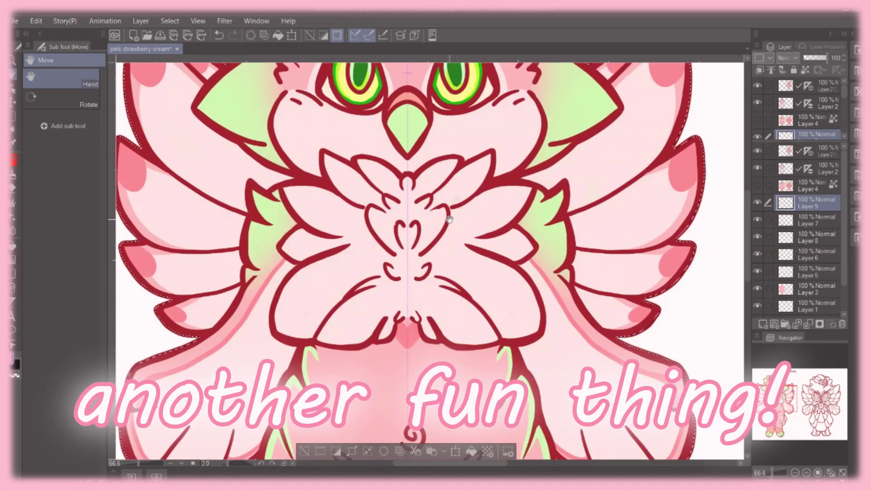
- Paint thin darker-pink bands along the outer edges of the feathers beside both legs on Layer 9
scroll(430, 259, down, 10)
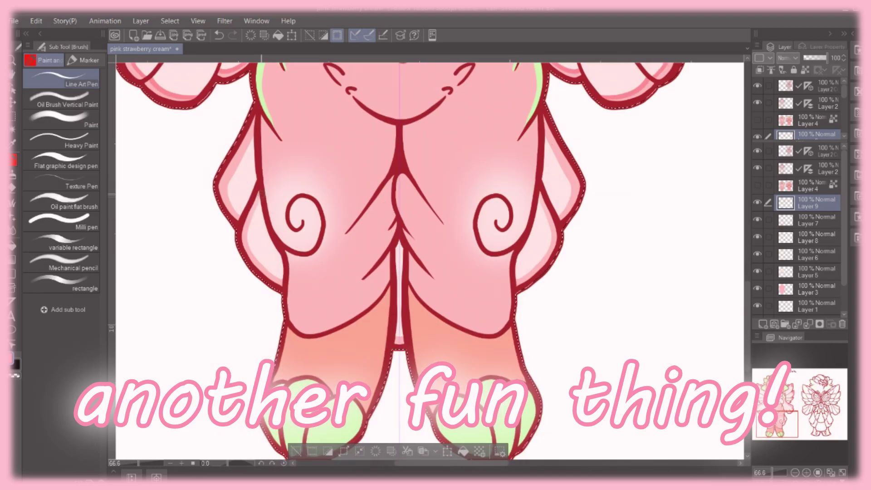
drag(267, 278, 250, 237)
key(ctrl+z)
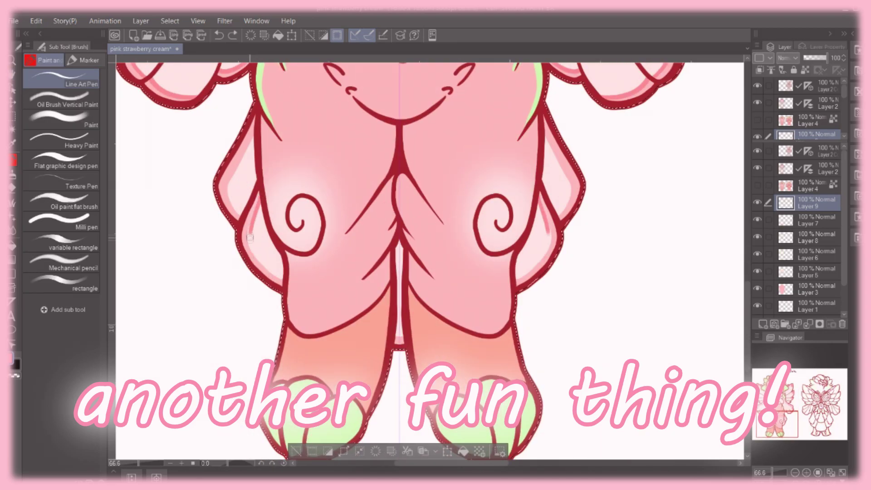
key(ctrl+y)
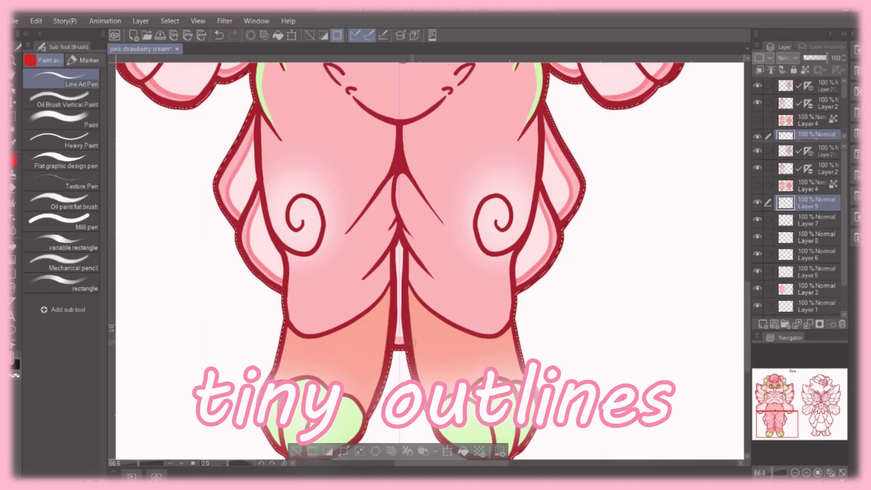
- Compare the coloured front view with the coloured sketch on Layer 4
scroll(430, 258, up, 10)
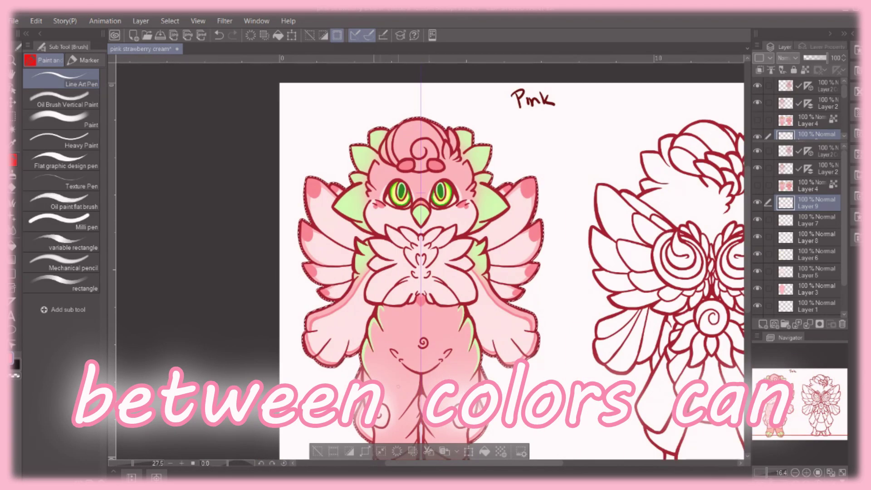
click(758, 186)
click(758, 119)
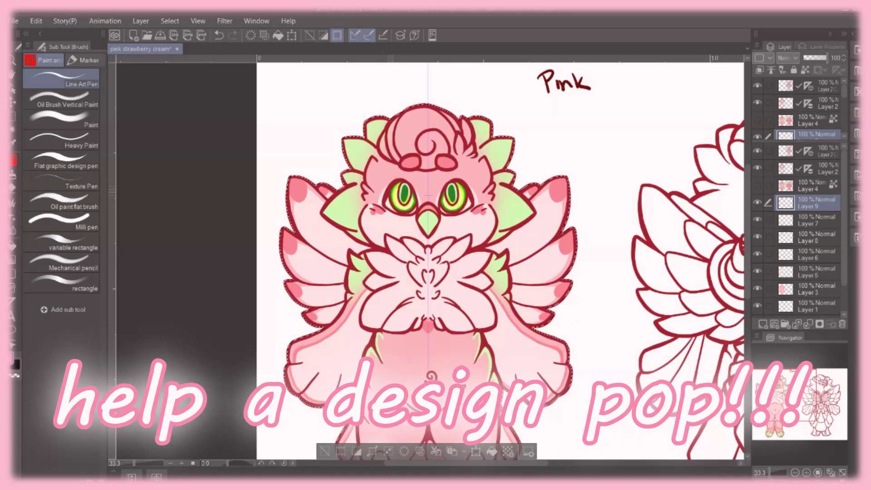
scroll(445, 259, up, 5)
scroll(445, 259, down, 5)
scroll(445, 258, up, 4)
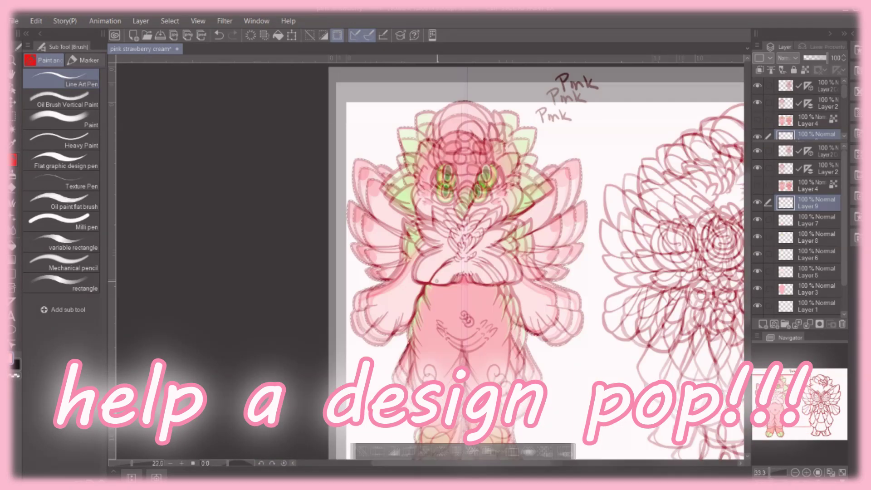
- Turn off the symmetry ruler on Layer 2 and recolour the head swirl and its side tuft pale pink on Layer 5
click(765, 275)
click(817, 104)
scroll(488, 135, up, 5)
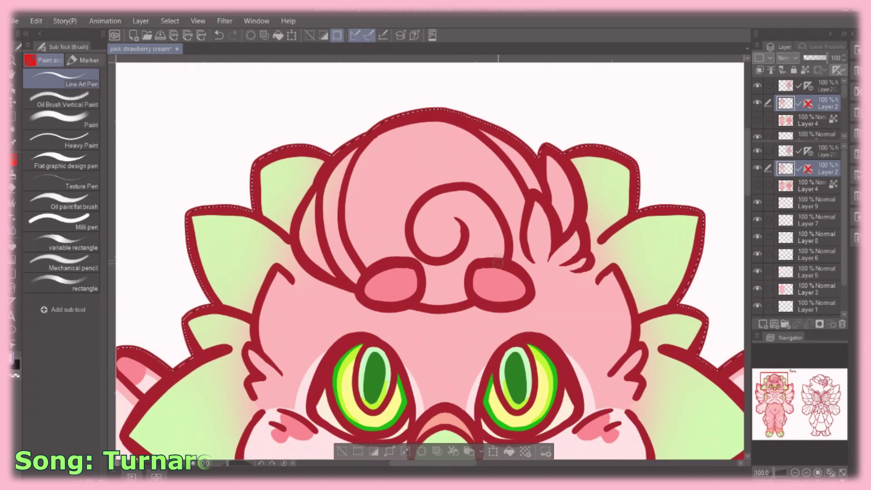
ctrl+shift+click(523, 243)
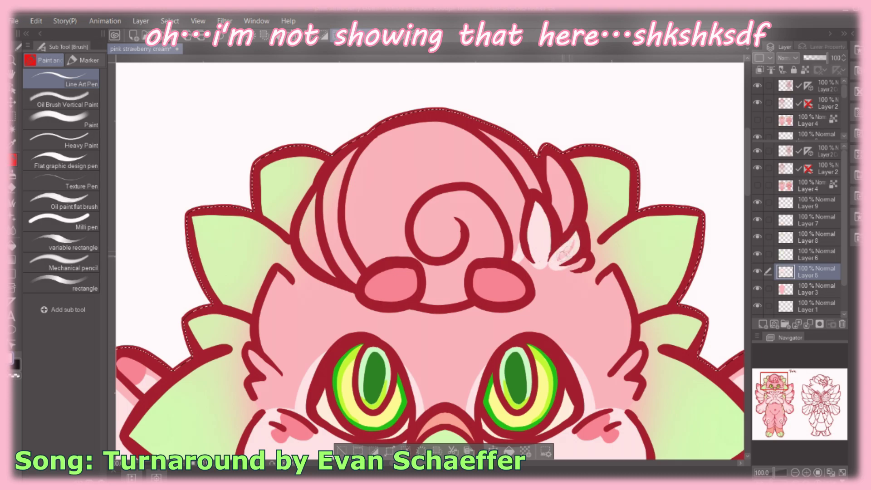
mouse_move(570, 278)
mouse_down()
mouse_move(524, 178)
mouse_move(486, 226)
mouse_move(347, 235)
mouse_move(358, 160)
mouse_move(308, 247)
mouse_up()
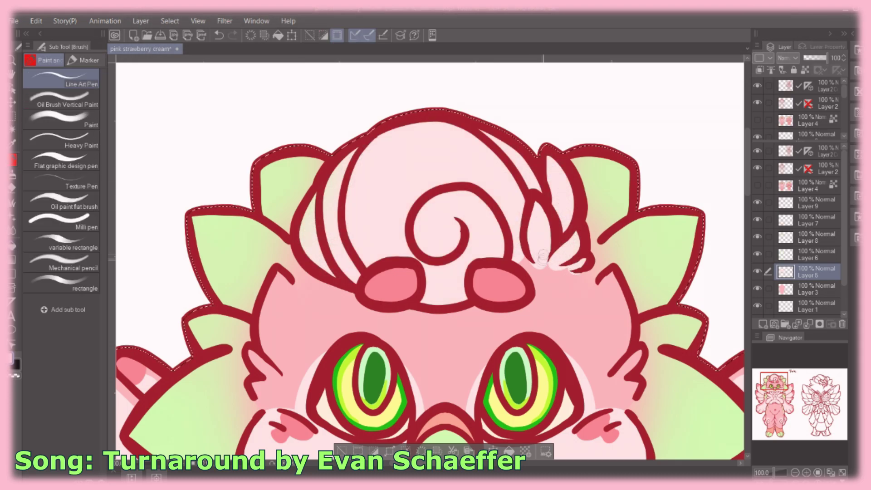
key(e)
key(alt+bracketright)
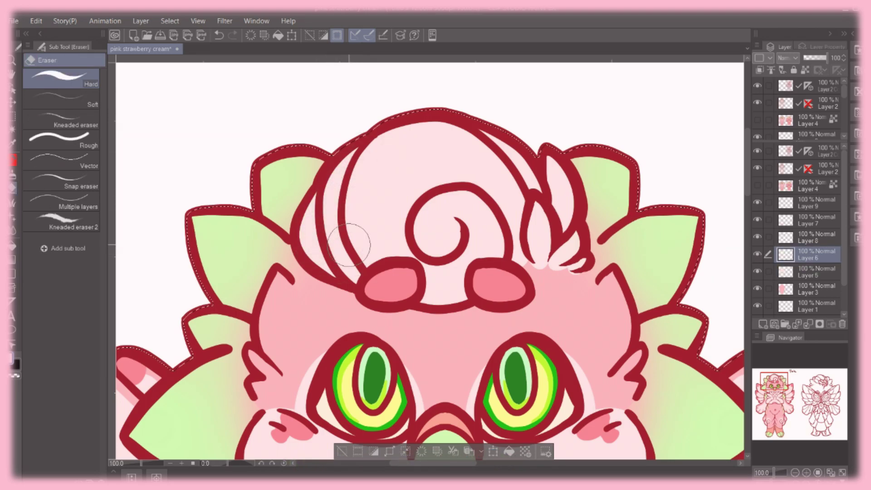
- Airbrush a soft pale-pink glow around the belly spiral on Layer 5
scroll(348, 245, down, 4)
scroll(436, 272, up, 3)
click(13, 178)
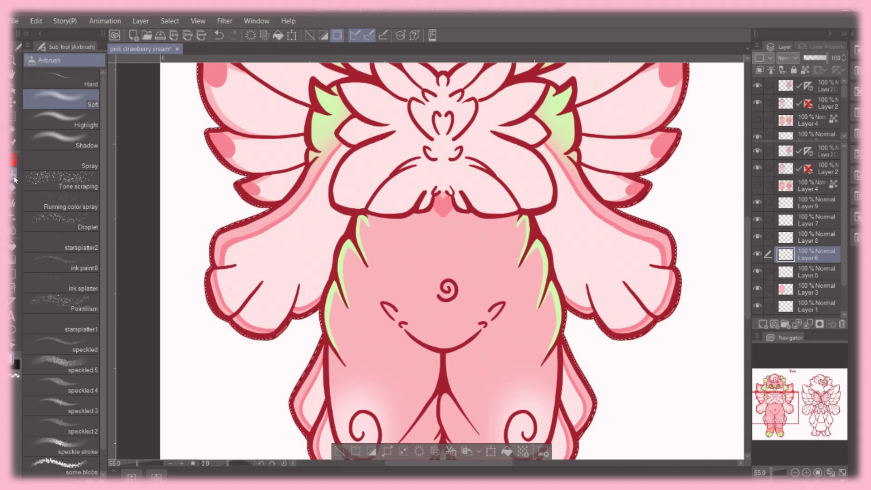
key(alt+bracketleft)
drag(436, 279, 456, 298)
scroll(504, 436, down, 3)
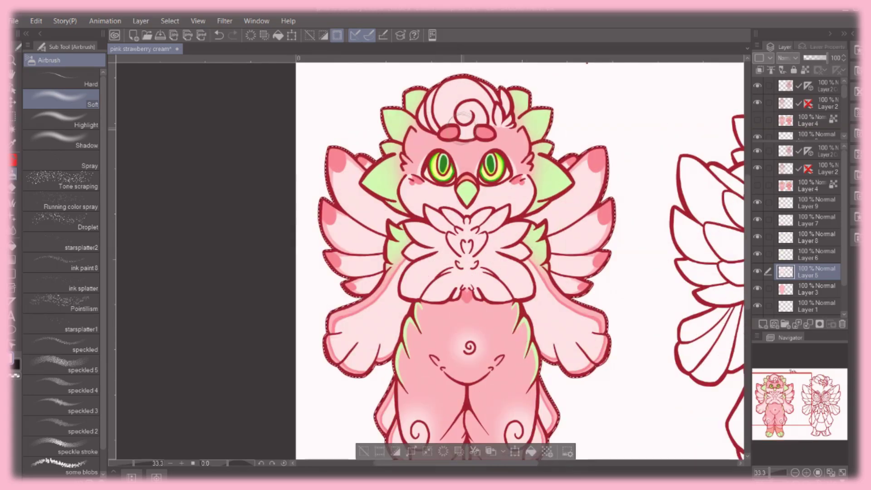
- Move Layer 9 above the Layer 2 line art and paint lavender and white highlights in both eyes
scroll(318, 113, down, 1)
scroll(401, 114, up, 3)
click(758, 202)
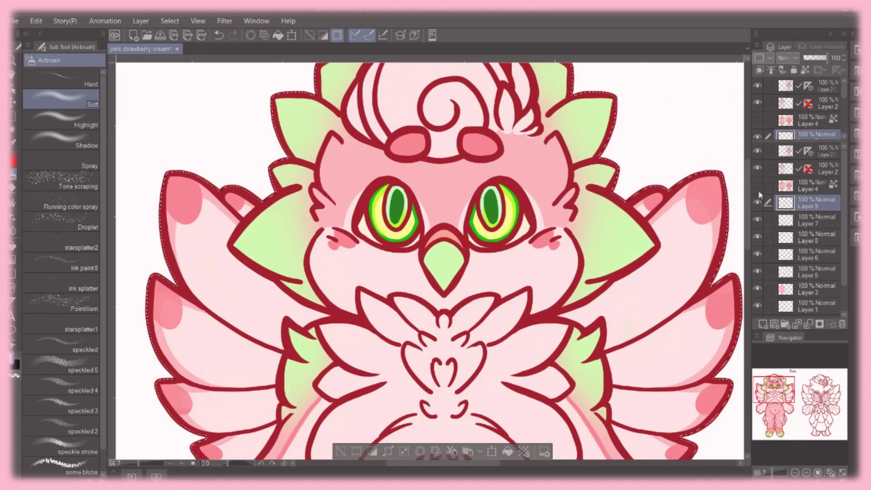
scroll(473, 242, up, 3)
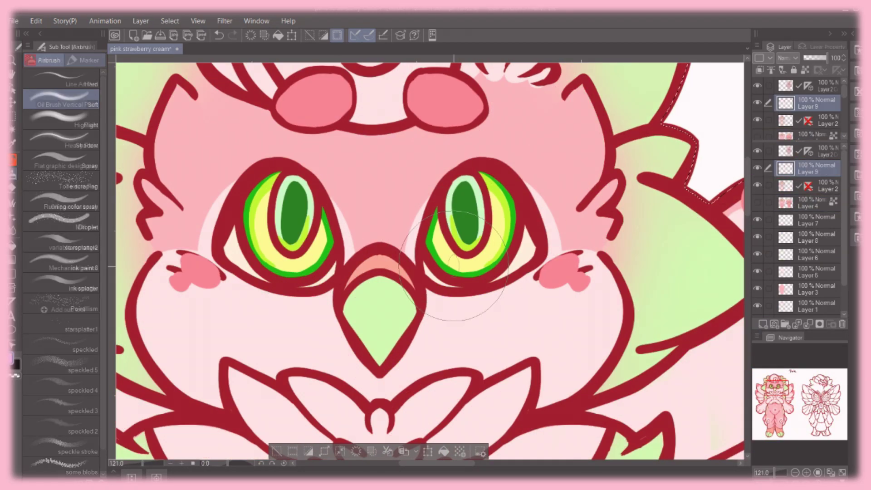
key(b)
drag(482, 187, 485, 207)
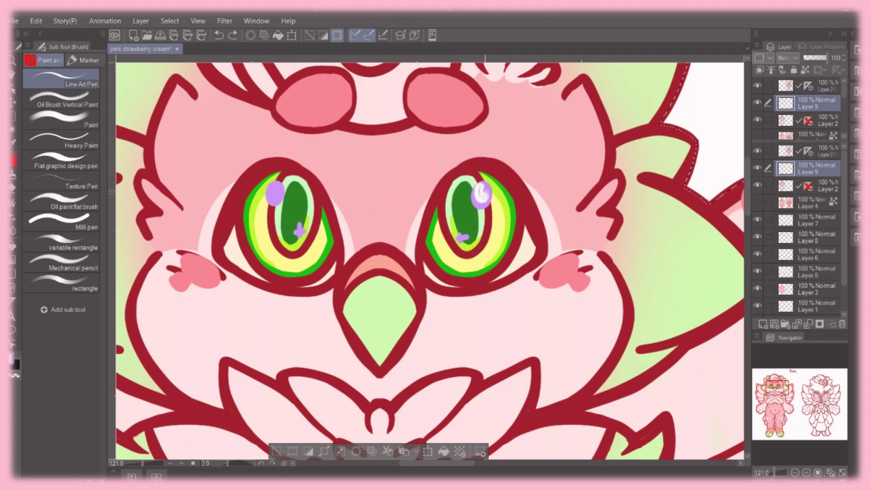
drag(480, 186, 484, 199)
drag(272, 187, 276, 198)
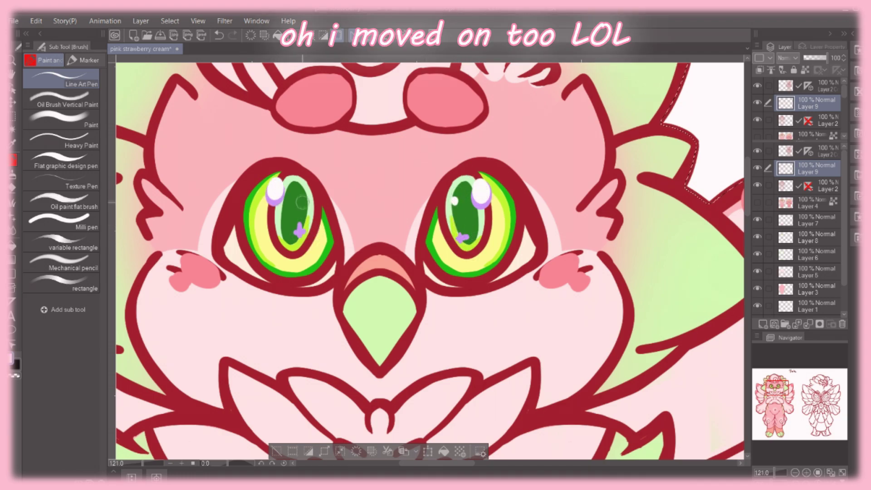
scroll(493, 226, down, 5)
scroll(424, 127, up, 1)
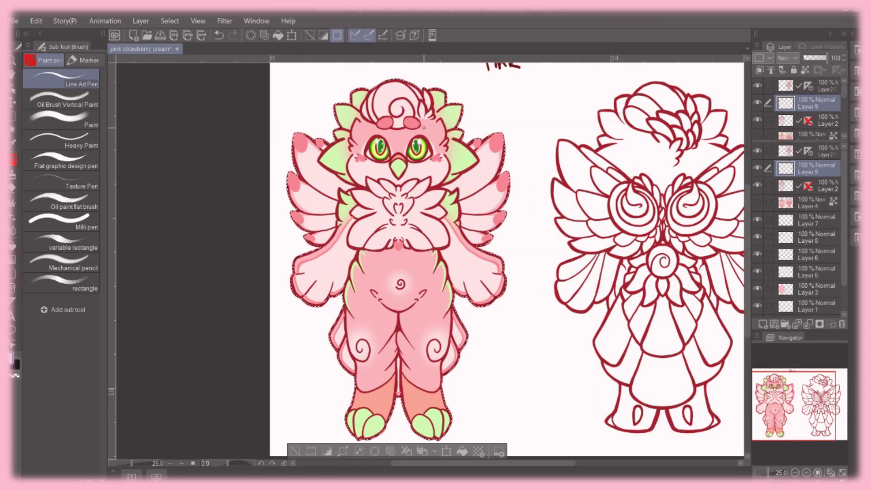
- Clear the selection and auto-select the area outside the back view on its line-art layer
scroll(509, 198, right, 5)
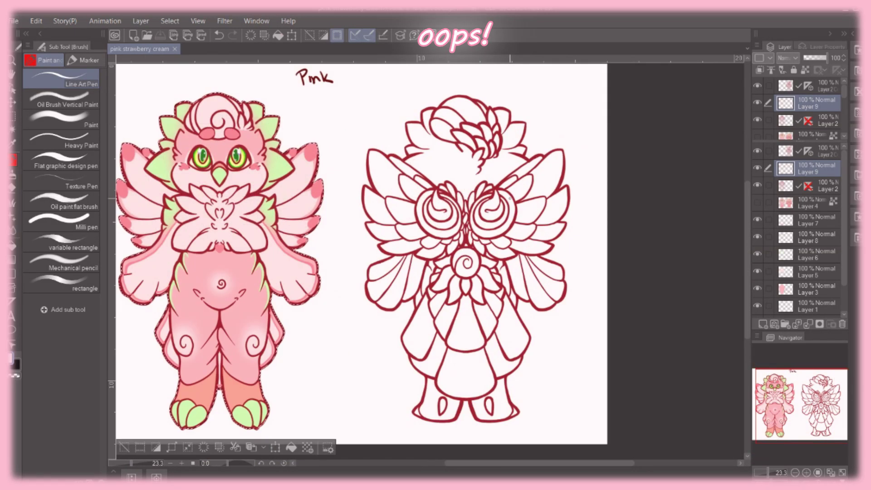
key(m)
key(ctrl+d)
click(806, 155)
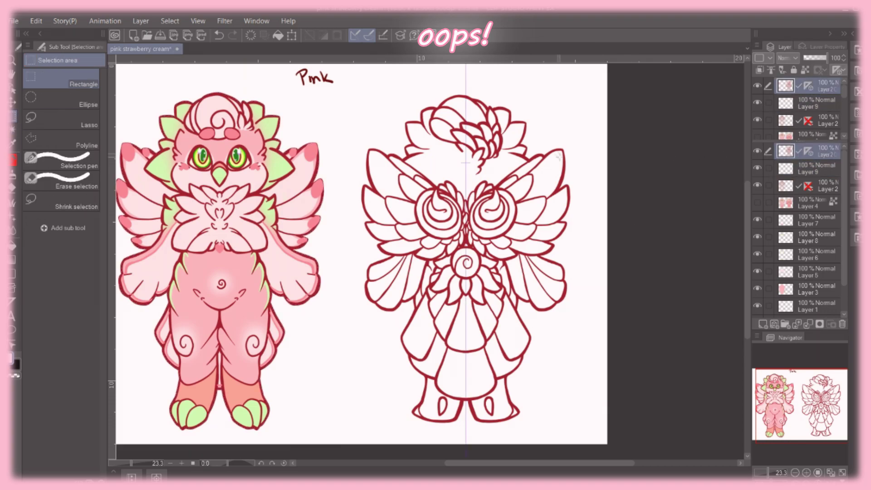
key(w)
click(297, 252)
scroll(298, 253, up, 2)
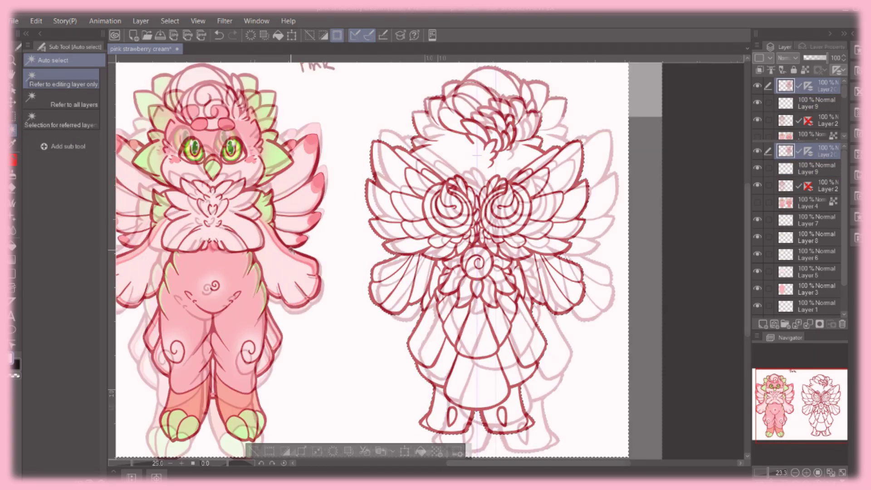
- Move Layer 9 back below the coloured sketch's Layer 4
click(785, 220)
drag(760, 168, 793, 219)
scroll(227, 182, up, 1)
key(m)
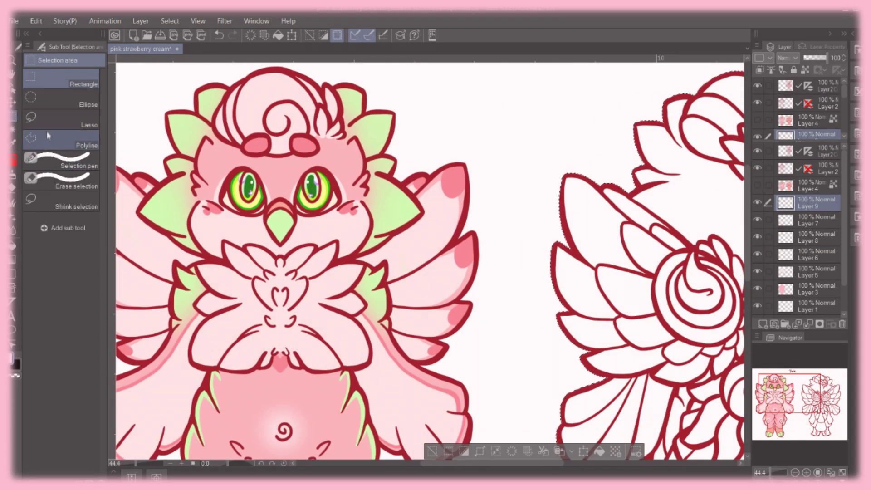
- Lasso both eyes on Layer 9, copy them onto a new layer and stack it above both line-art layers
click(61, 119)
drag(316, 166, 317, 167)
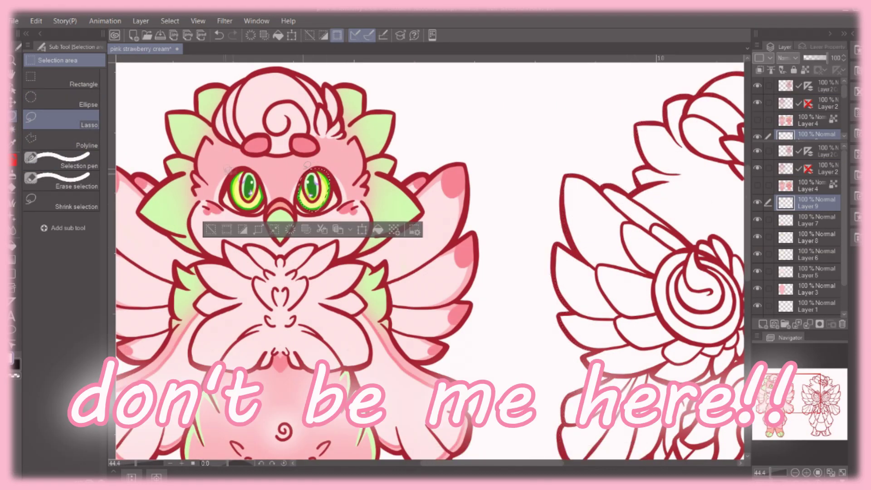
drag(254, 164, 255, 163)
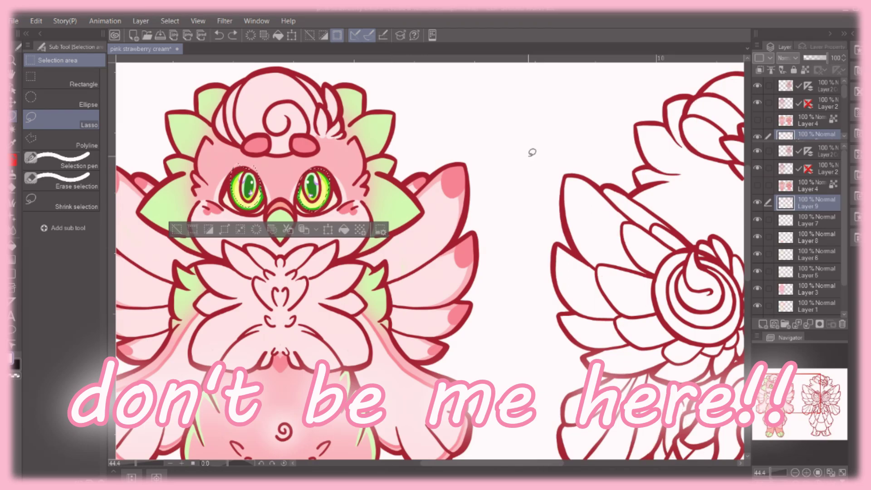
key(ctrl+c)
key(ctrl+v)
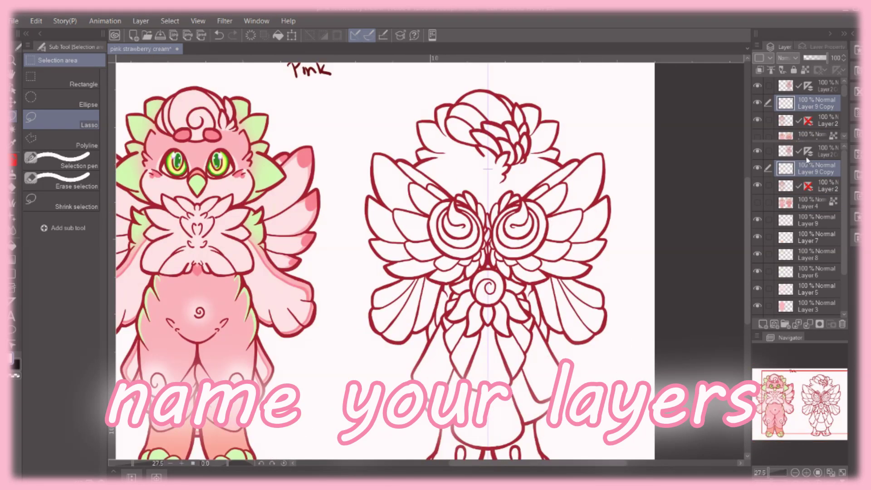
drag(807, 156, 807, 175)
- Select the back view's silhouette from its line art and fill it with base pink on Layer 3
key(w)
scroll(190, 104, up, 2)
click(189, 103)
ctrl+shift+click(218, 251)
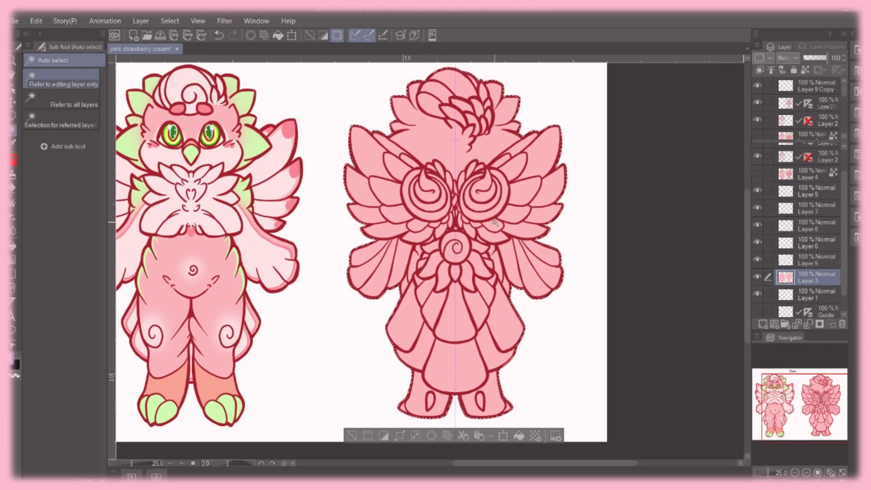
- Check the coloured sketch and colour the leaves around the back of the head pale green on Layer 5, blending them into pink
click(789, 261)
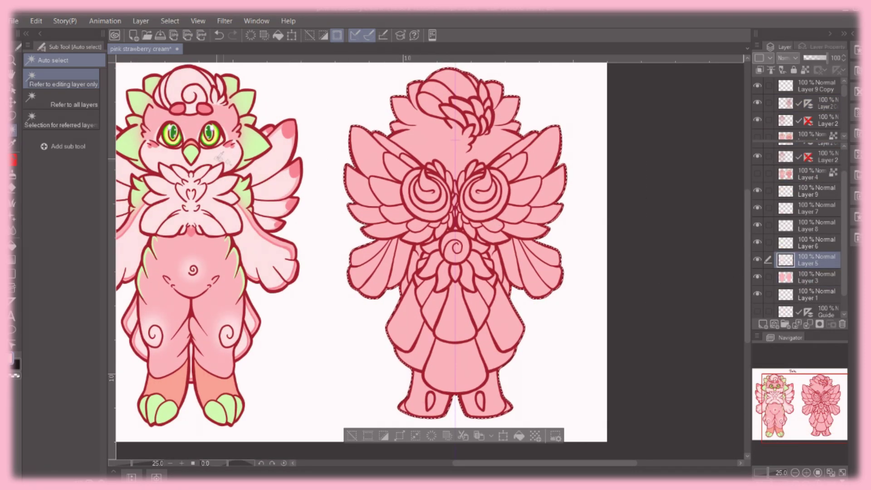
click(757, 173)
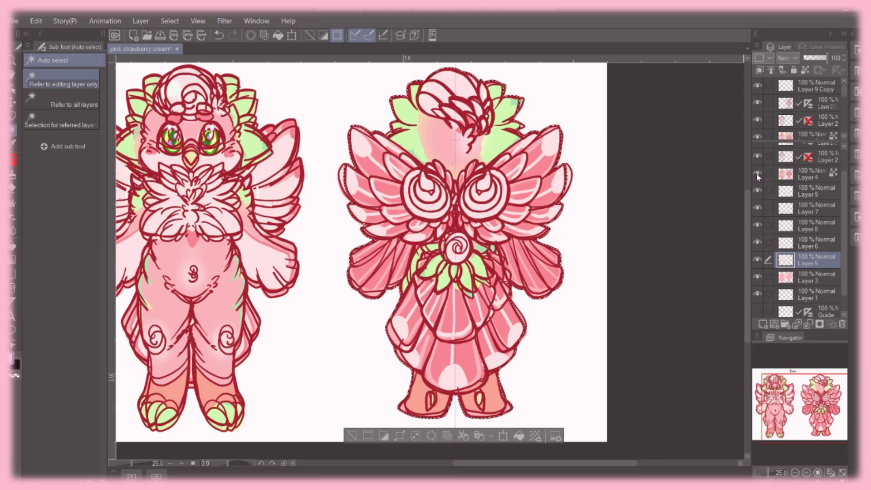
click(757, 174)
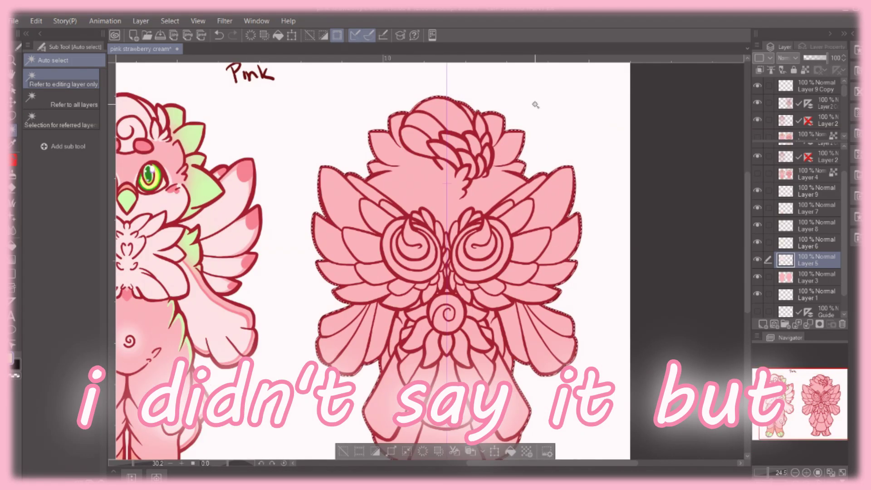
drag(373, 142, 405, 192)
mouse_move(380, 157)
mouse_down()
mouse_move(446, 218)
mouse_move(471, 218)
mouse_move(432, 209)
mouse_up()
drag(488, 229, 454, 102)
scroll(454, 136, up, 2)
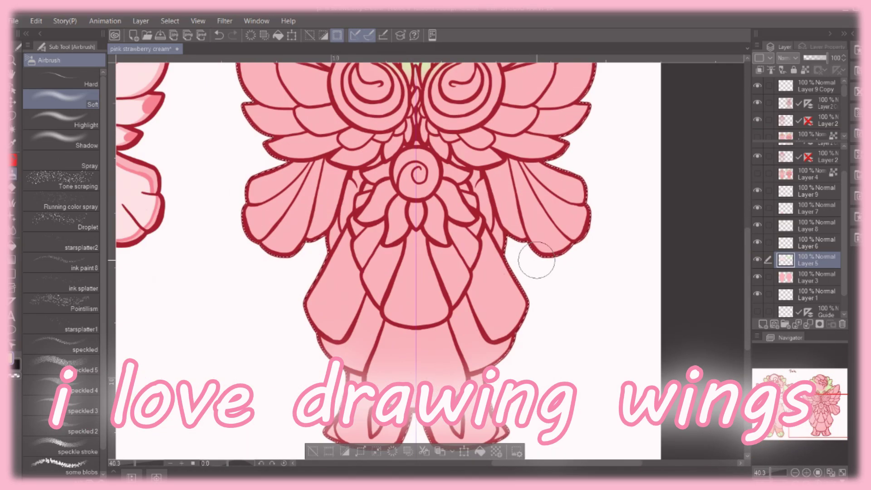
- Colour the narrow strips under both wings beside the back flower pale green on Layer 5
key(g)
click(478, 182)
key(b)
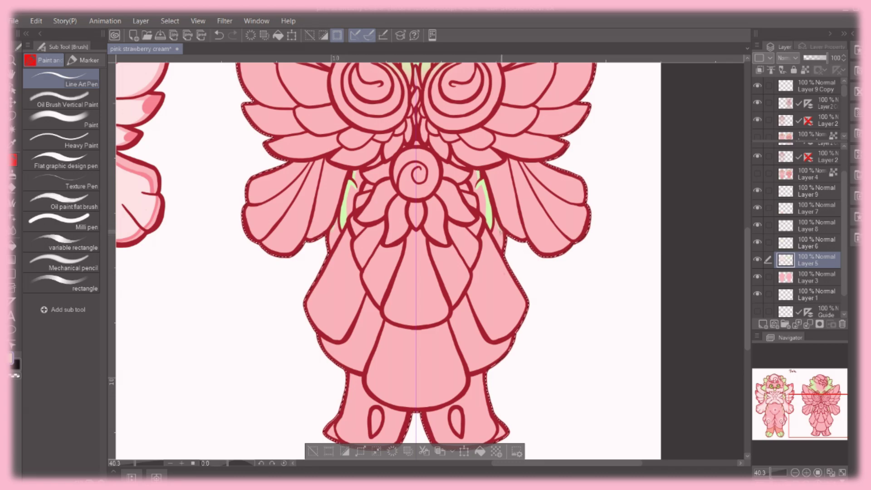
scroll(386, 258, down, 3)
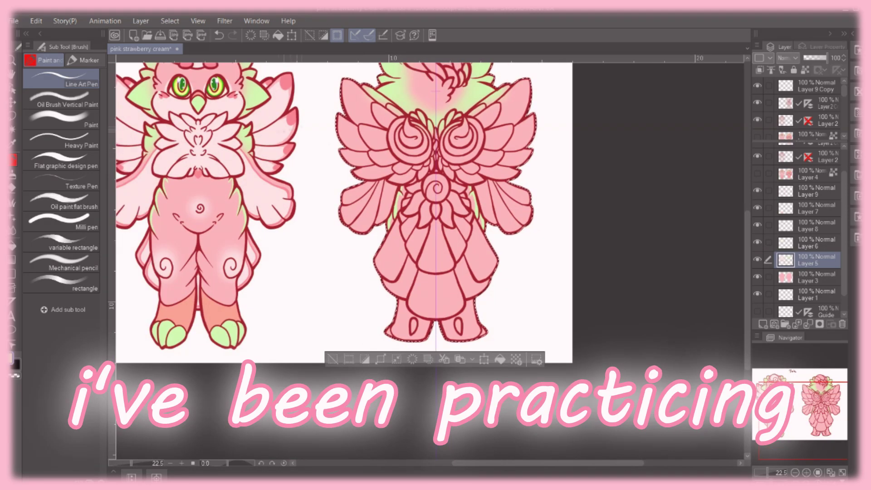
scroll(472, 147, up, 3)
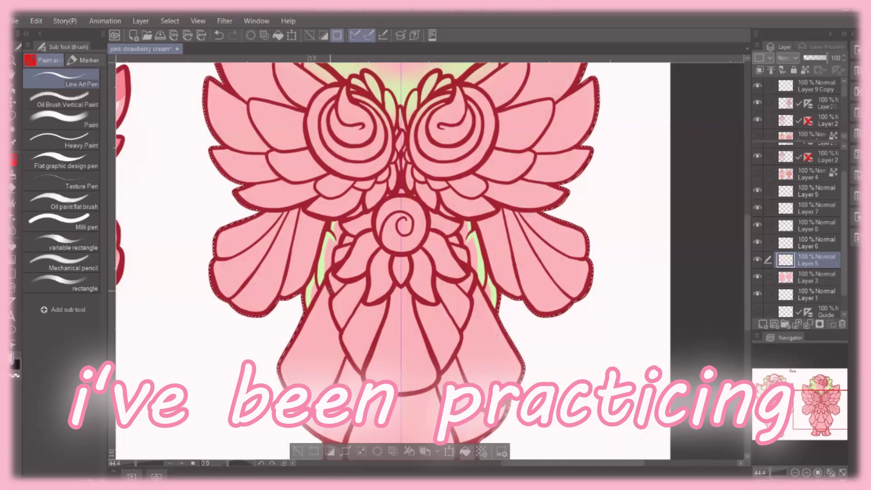
- Undo the last strokes and colour the leaves around the back flower pale green on Layer 5
key(ctrl+z)
key(ctrl+z)
key(ctrl+z)
scroll(393, 254, down, 3)
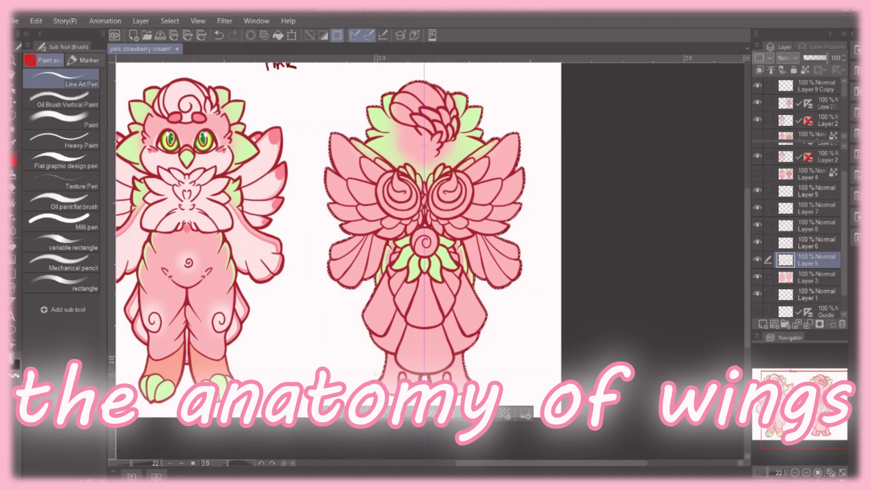
scroll(393, 254, up, 3)
key(g)
scroll(408, 354, down, 3)
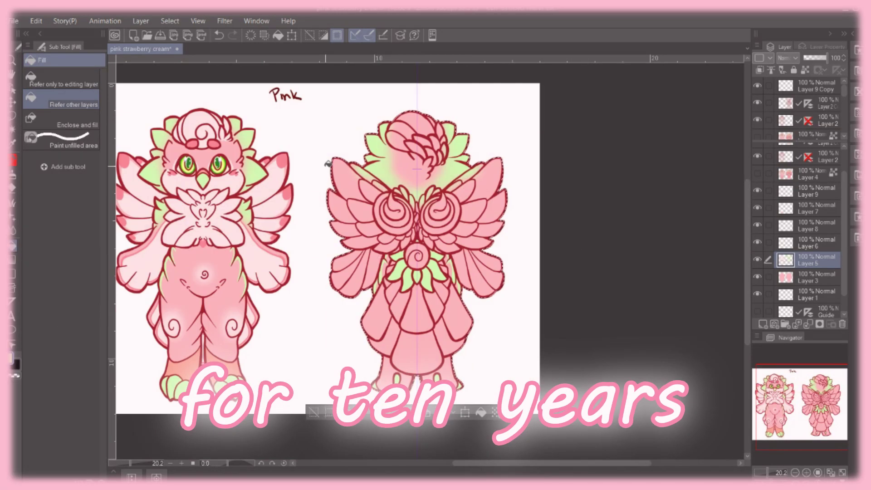
scroll(366, 193, up, 2)
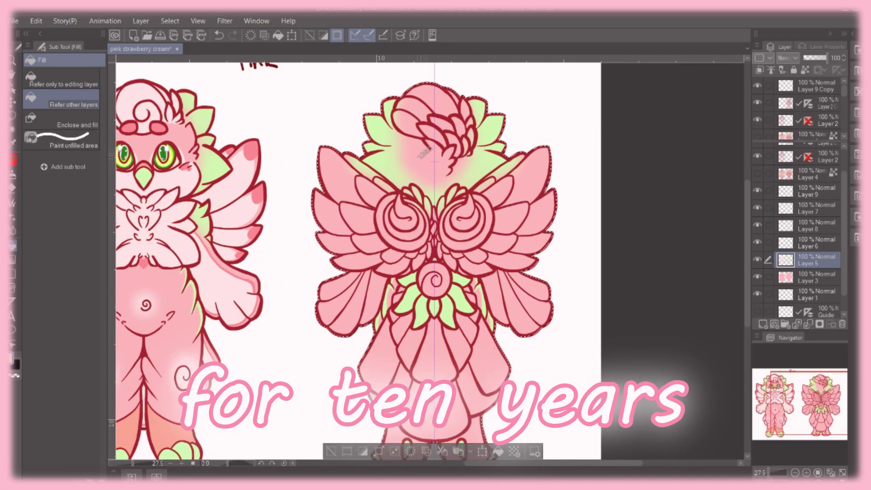
- Check the coloured sketch and shade both back-view wings darker pink on Layer 6 with the Soft airbrush
click(757, 246)
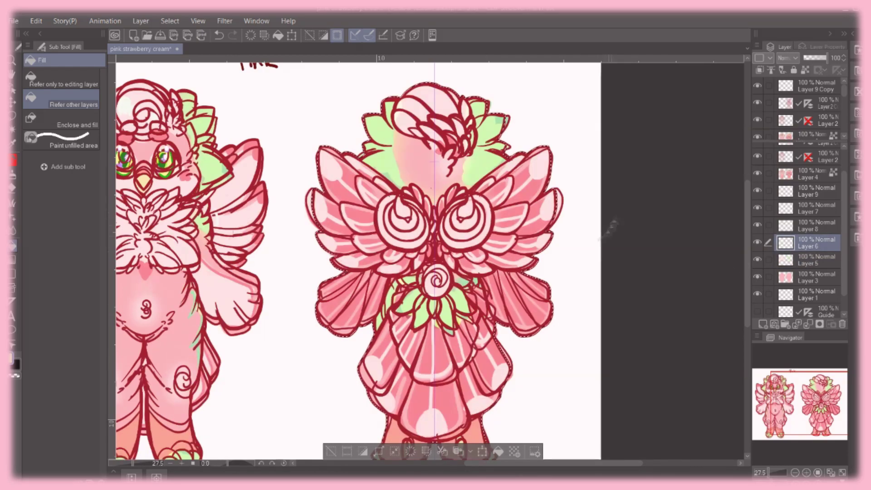
scroll(381, 261, up, 1)
scroll(381, 261, down, 1)
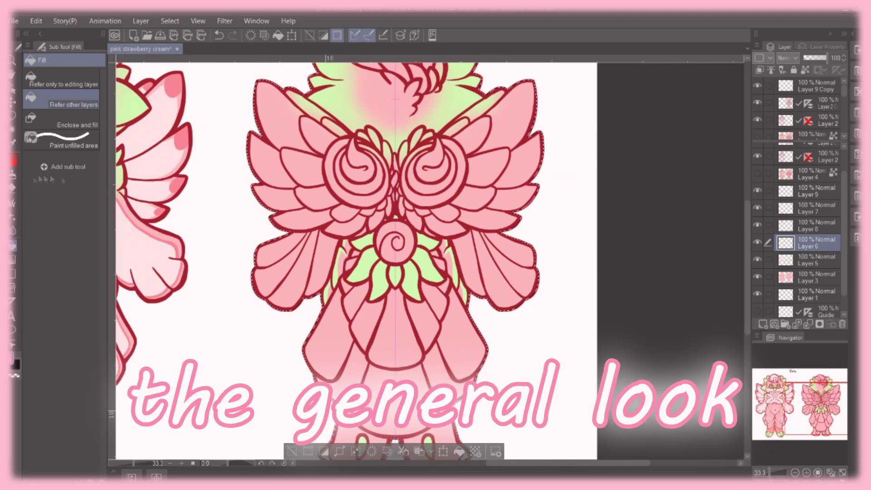
key(g)
scroll(340, 227, down, 2)
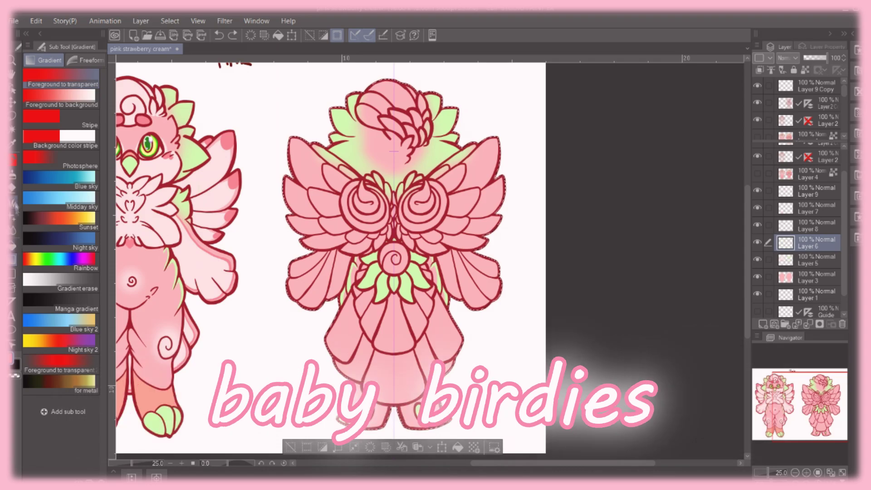
key(b)
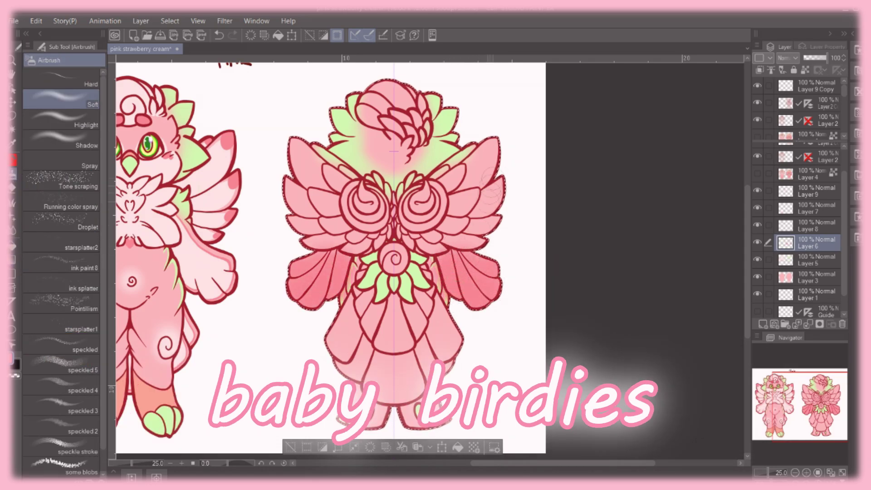
drag(481, 214, 488, 136)
drag(431, 241, 359, 243)
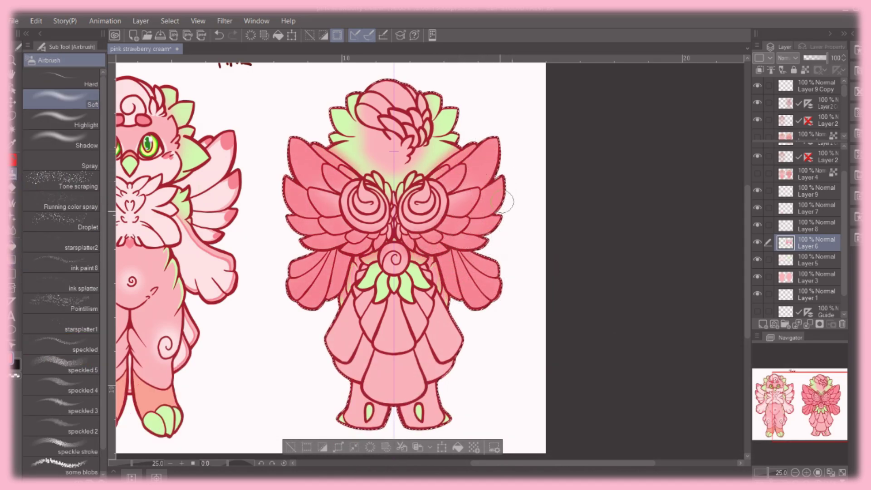
mouse_move(410, 204)
mouse_down()
mouse_move(420, 179)
mouse_move(348, 177)
mouse_up()
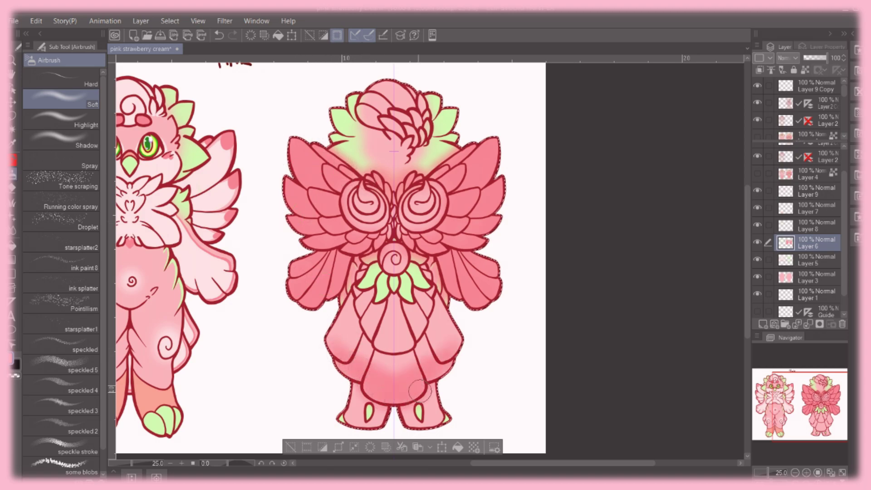
- Airbrush the tail feathers darker pink on Layer 6 and fade their upper parts with the Soft eraser
drag(343, 321, 404, 324)
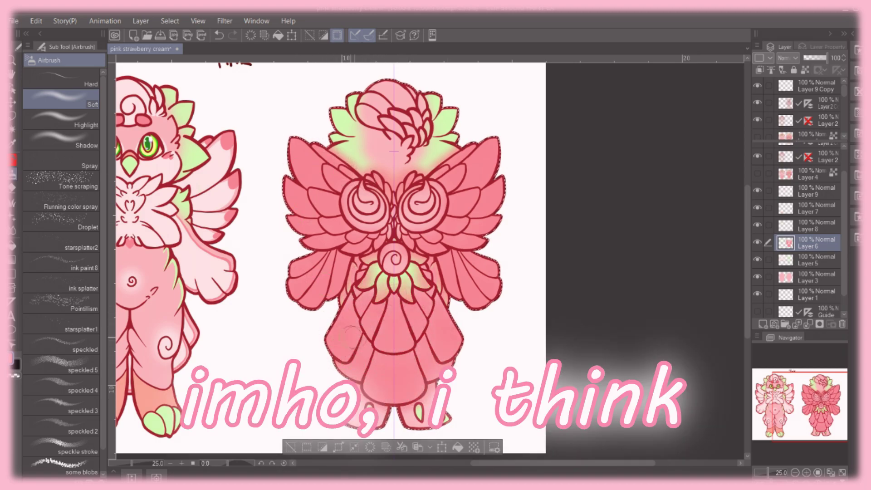
key(e)
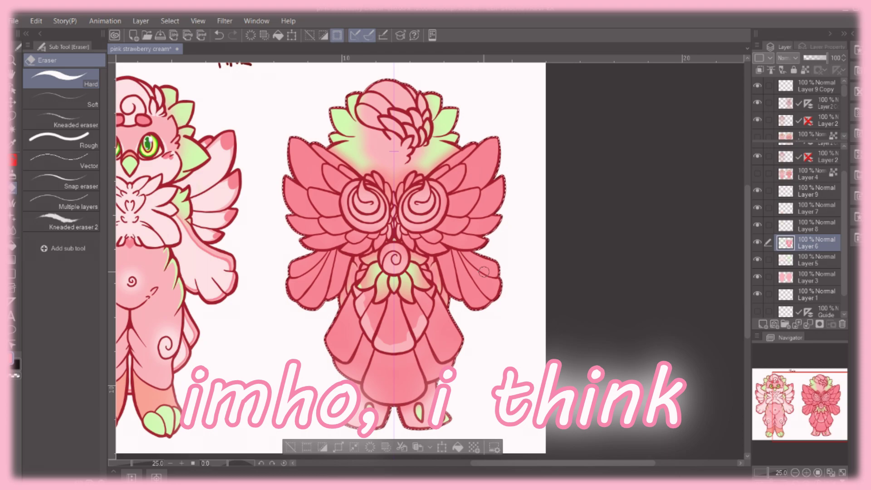
key(ctrl+z)
key(g)
key(e)
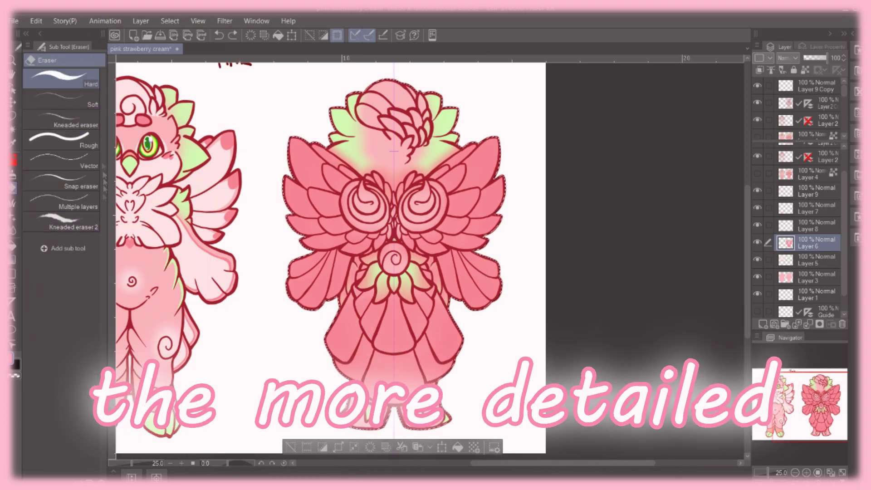
click(91, 101)
mouse_move(384, 325)
mouse_down()
mouse_move(389, 310)
mouse_move(399, 354)
mouse_up()
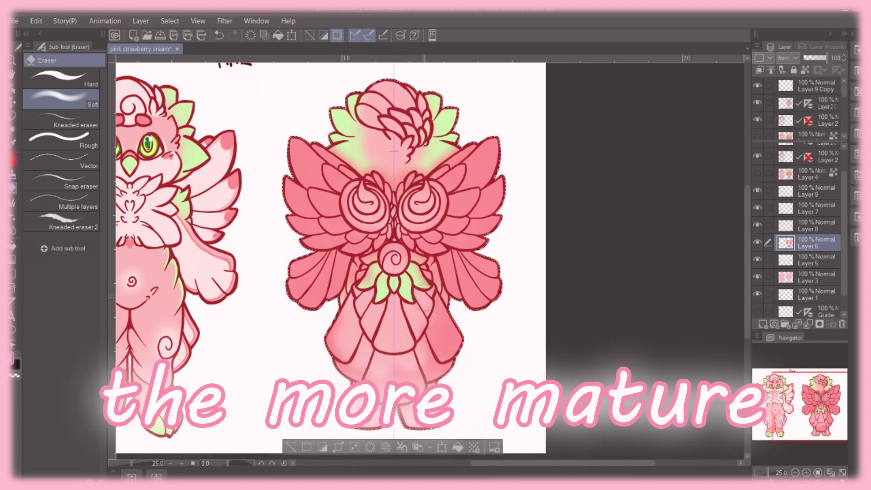
- Rework the tail shading row by row, airbrushing darker pink and erasing spill so each feather row reads separately
click(13, 174)
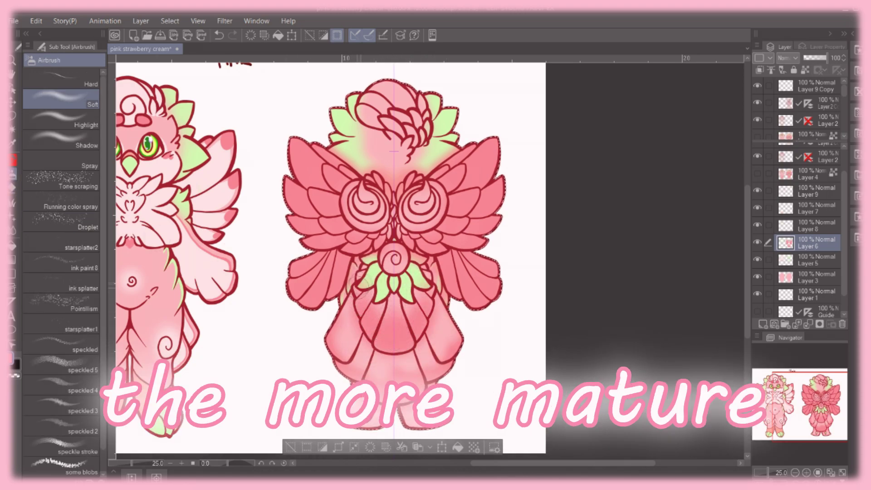
key(ctrl+z)
key(e)
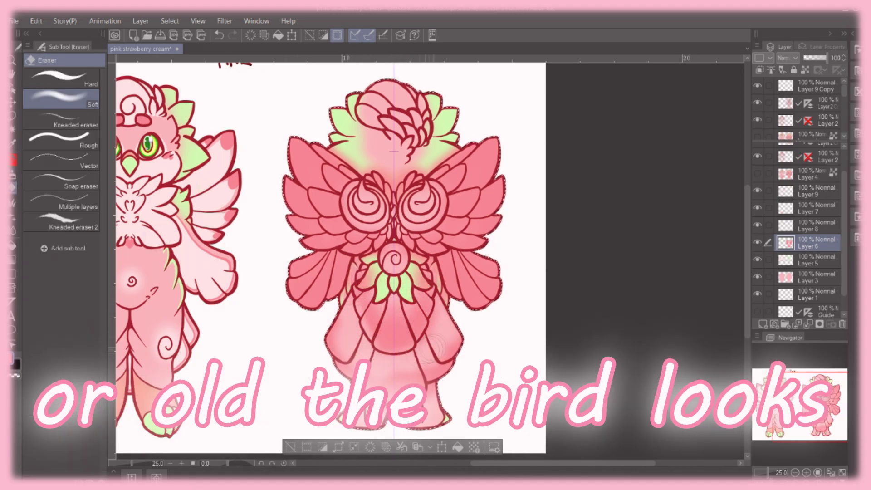
click(13, 176)
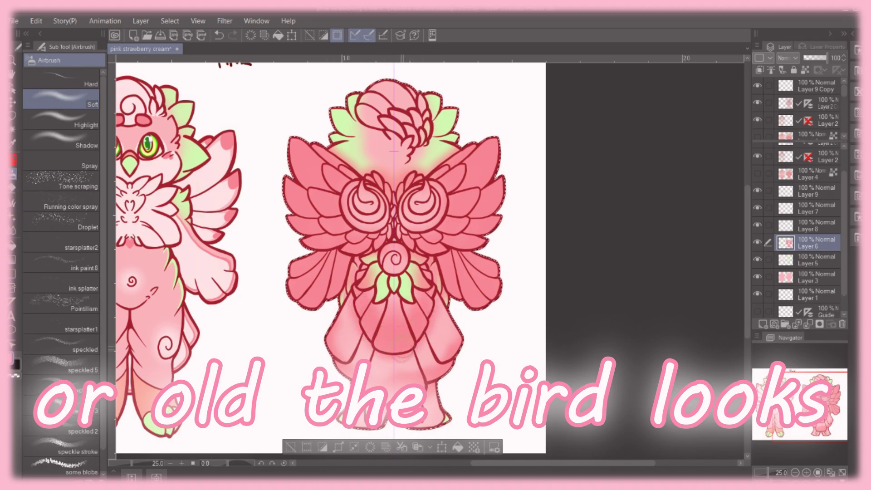
key(ctrl+z)
key(e)
scroll(359, 291, up, 2)
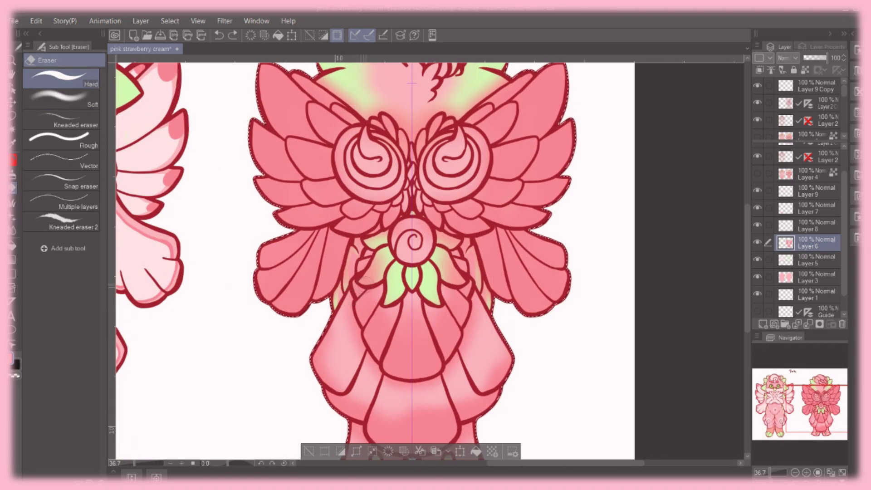
drag(429, 385, 376, 376)
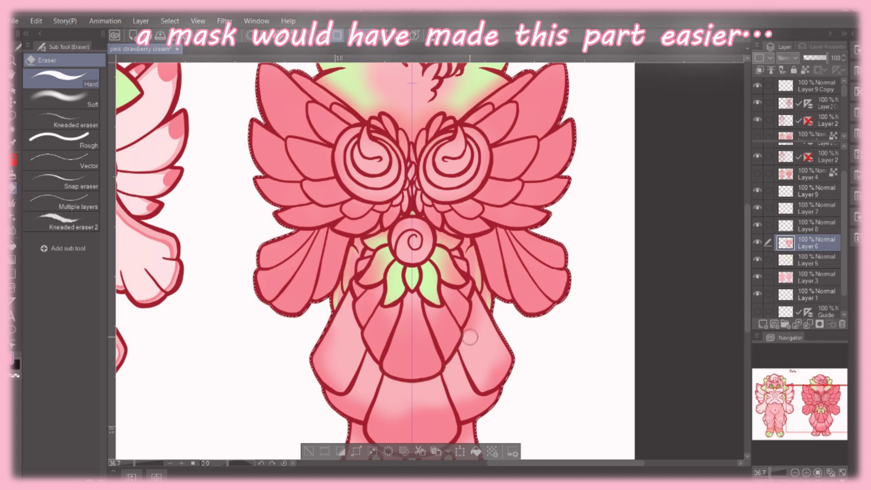
key(b)
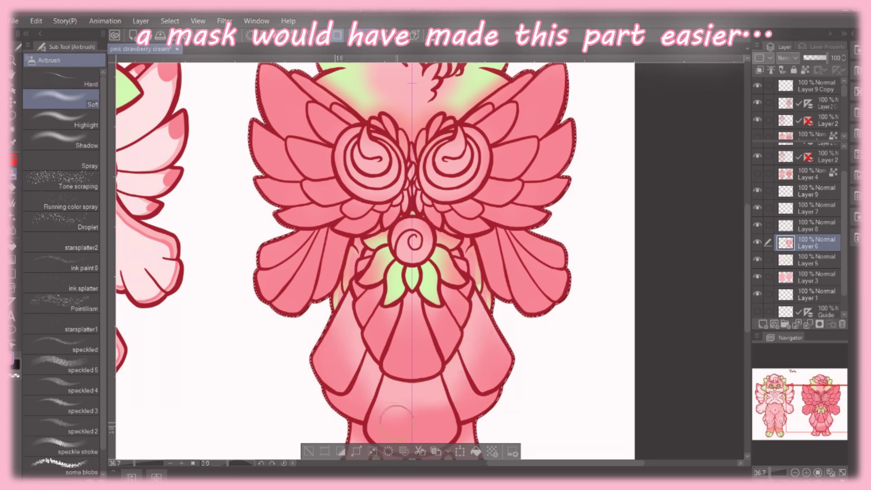
- Erase the darker pink from the leaves around the back flower and the green strips under the wings
key(e)
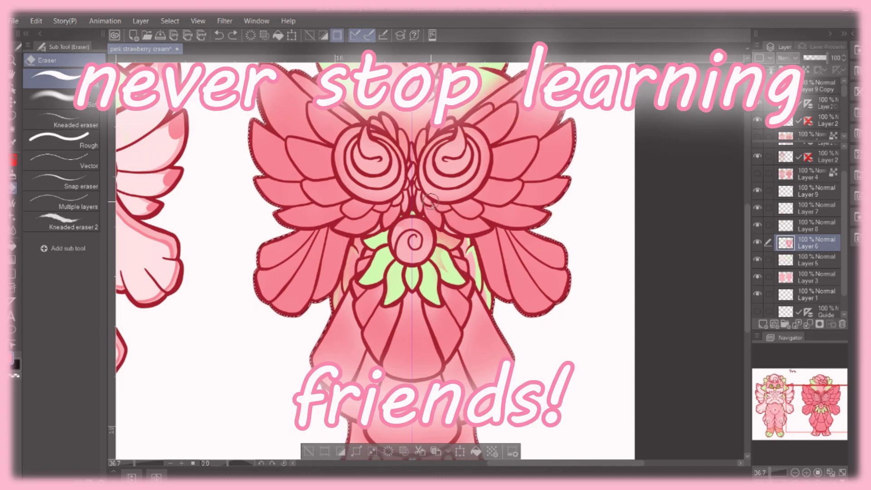
key(b)
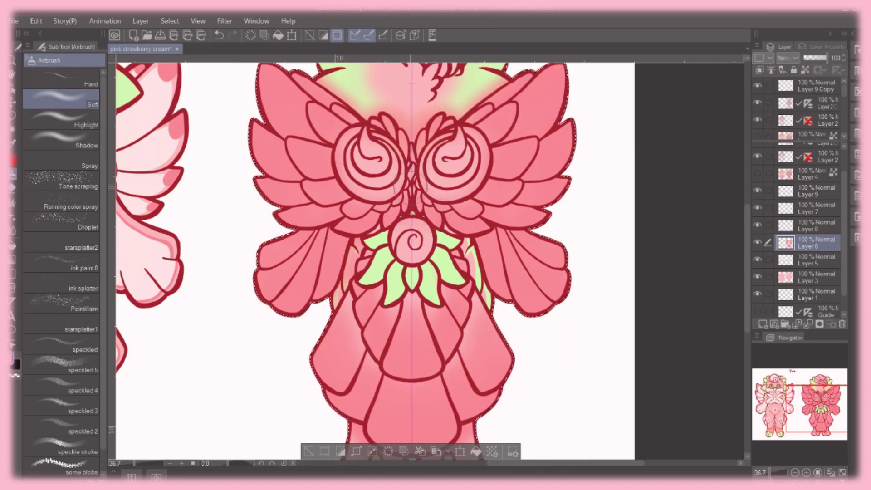
key(e)
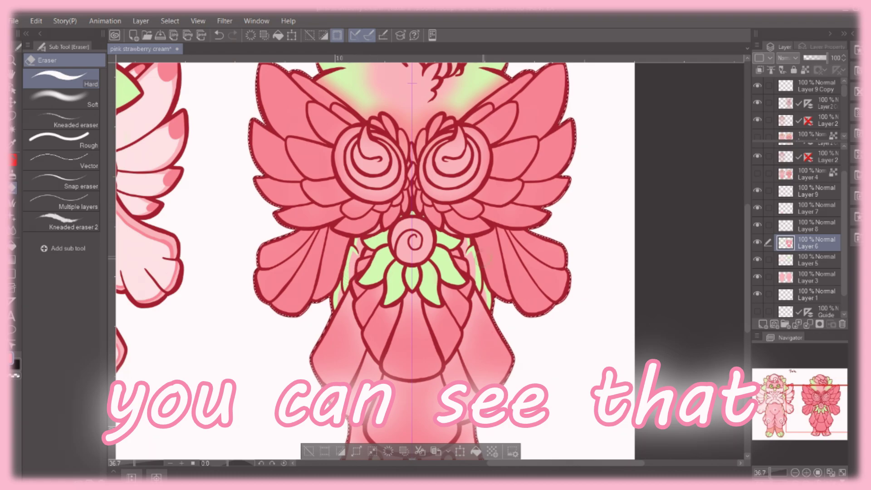
key(b)
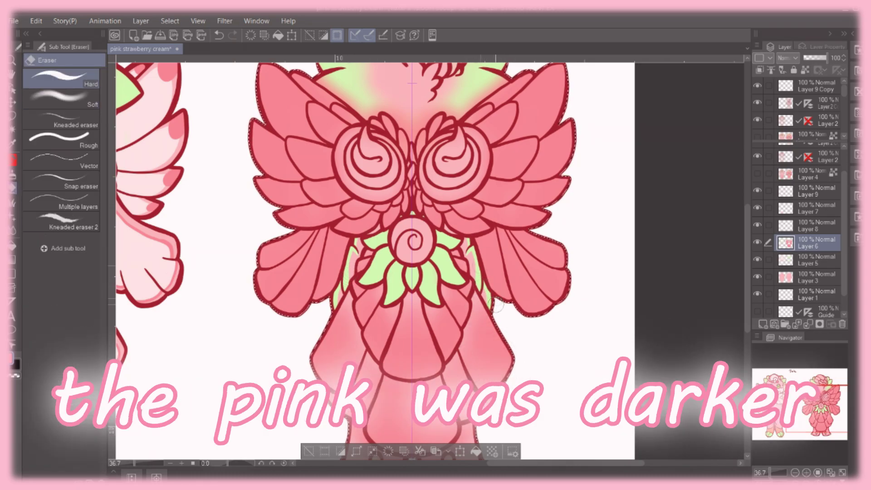
- Erase the darker pink that spills over the green nape area between the wings
scroll(323, 320, down, 2)
key(e)
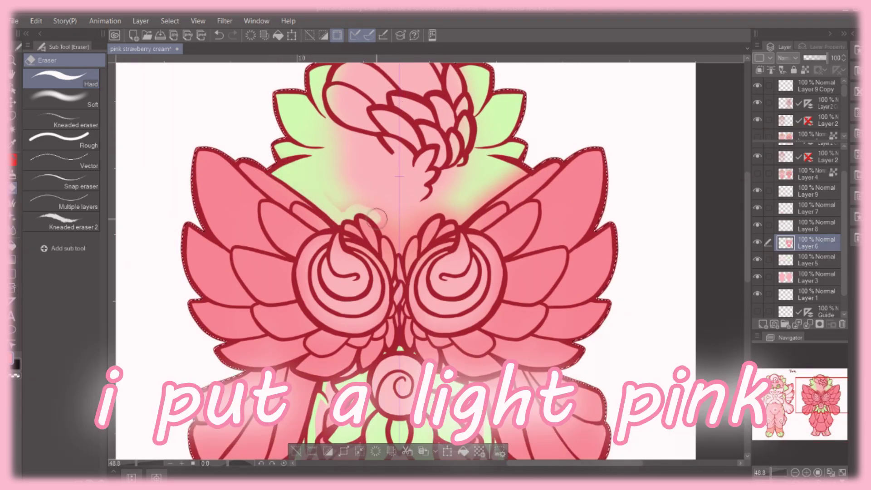
mouse_move(393, 240)
mouse_down()
mouse_move(399, 252)
mouse_move(427, 222)
mouse_move(500, 181)
mouse_up()
drag(345, 208, 421, 207)
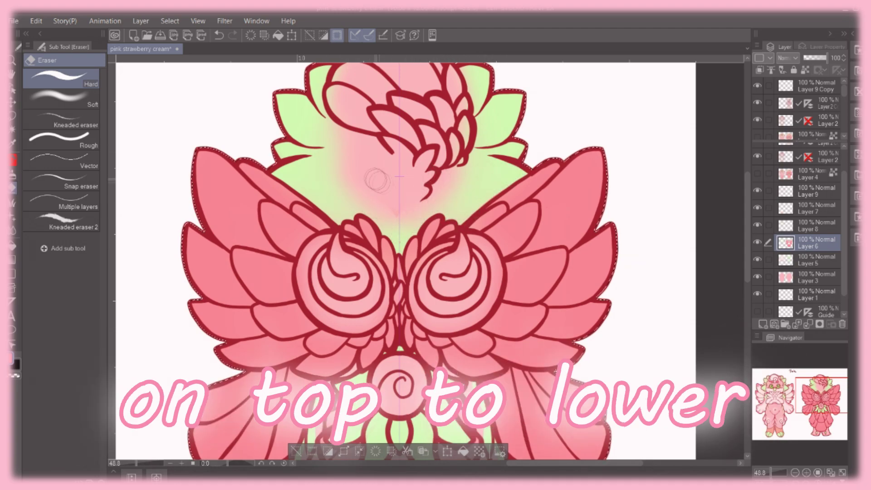
- Complete the small feather outlines between the wing swirls on the Layer 2 line-art copy, and return to Layer 6
click(799, 157)
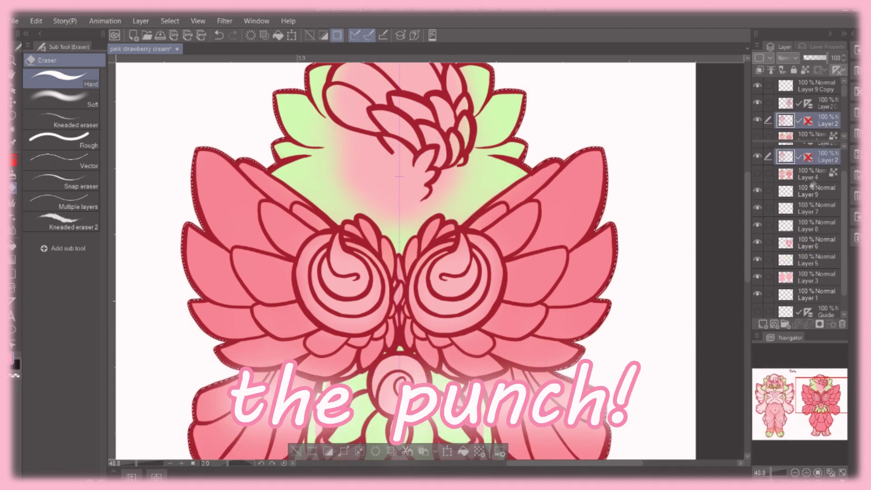
scroll(799, 170, up, 1)
click(798, 170)
key(b)
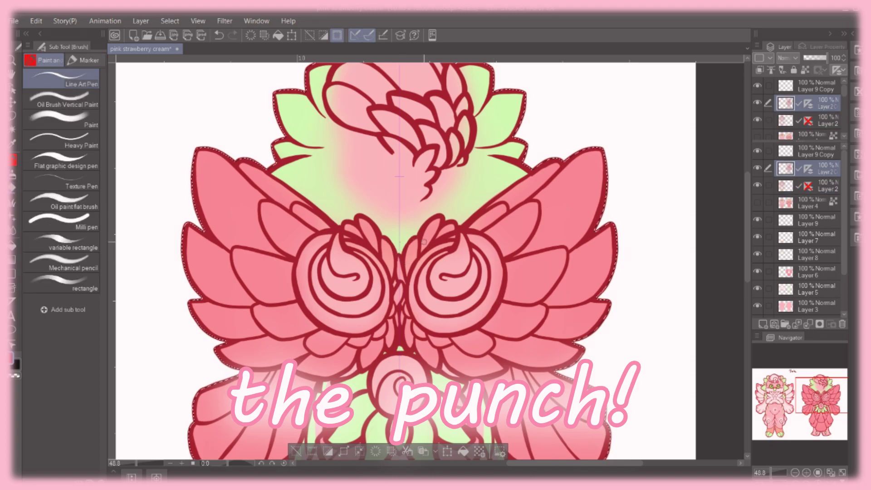
ctrl+shift+click(383, 236)
key(e)
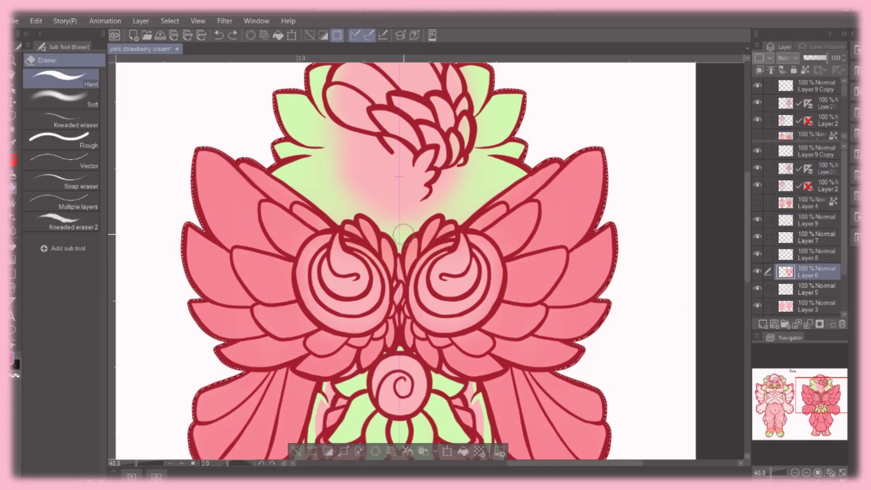
- Touch up the darker pink shading around the back flower on Layer 6
scroll(404, 167, down, 2)
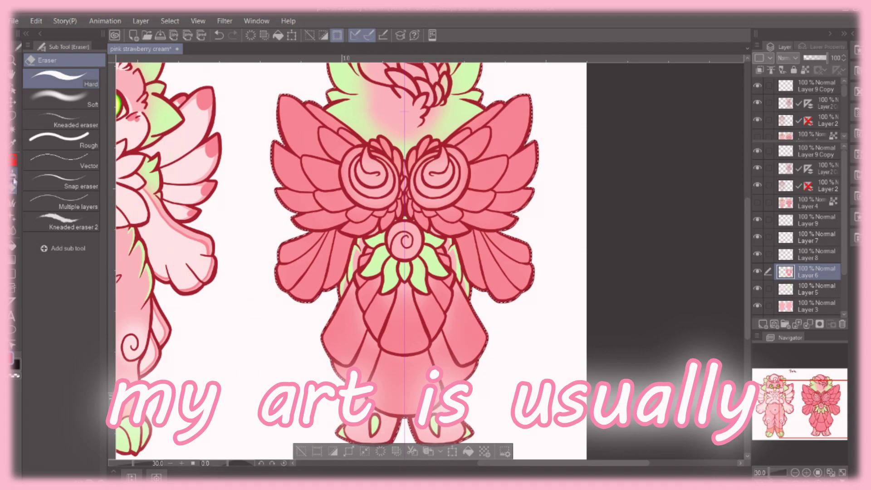
drag(522, 254, 535, 284)
key(ctrl+z)
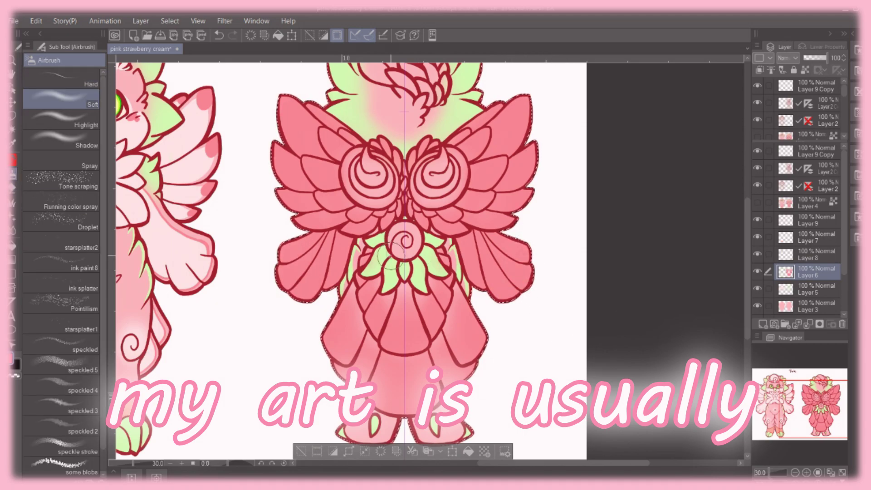
key(e)
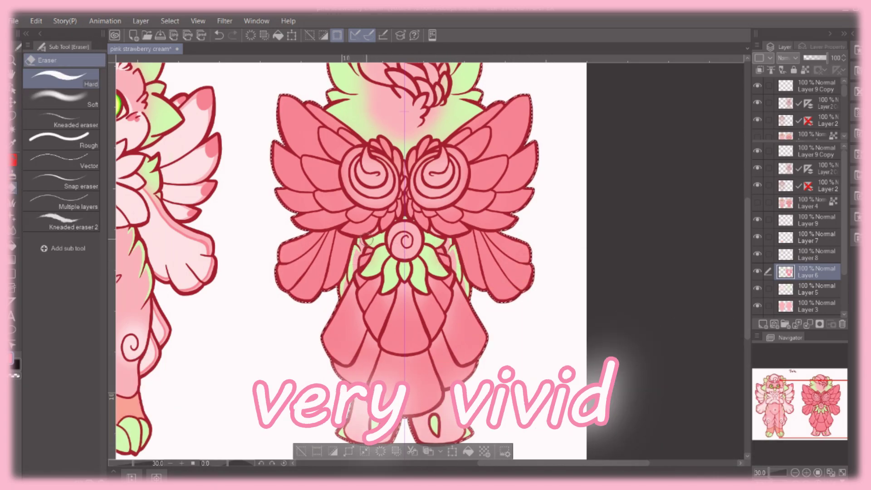
scroll(656, 171, down, 2)
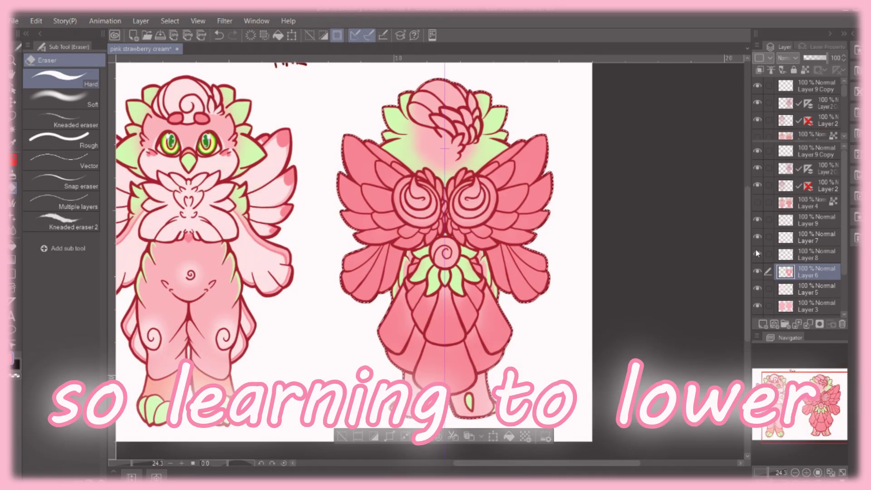
- Line the inner edges of the back view's tail feathers with light pink on Layer 9
click(795, 221)
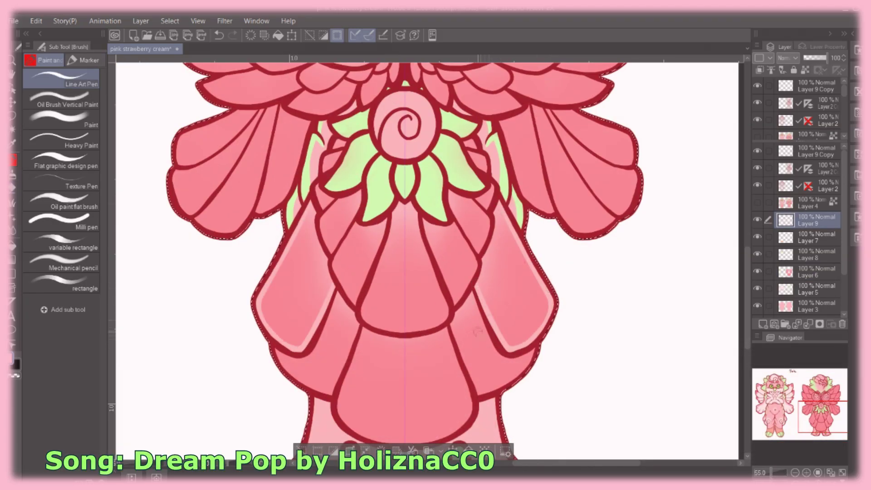
scroll(427, 258, down, 3)
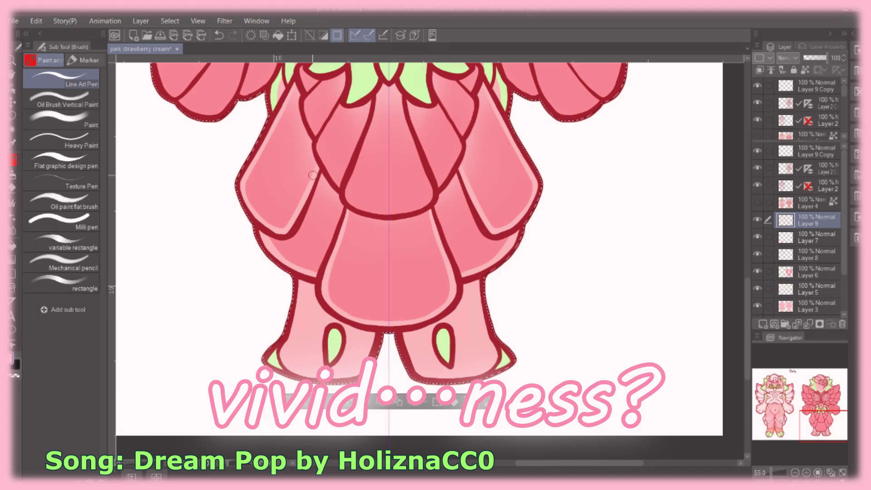
scroll(489, 210, up, 3)
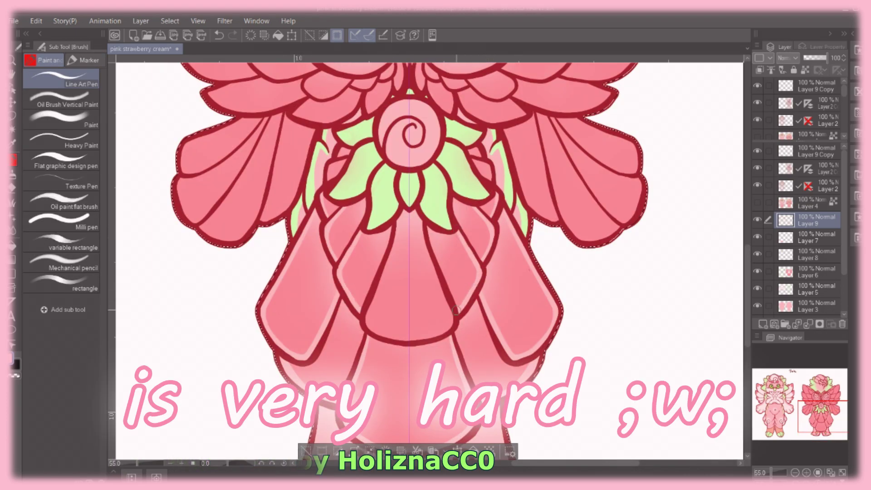
key(ctrl+z)
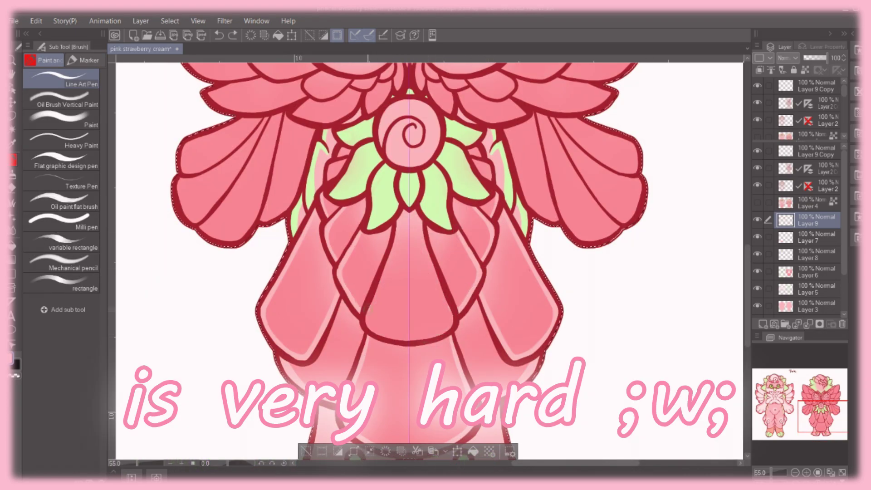
key(ctrl+z)
key(ctrl+y)
key(ctrl+z)
key(ctrl+y)
key(ctrl+y)
ctrl+shift+click(492, 154)
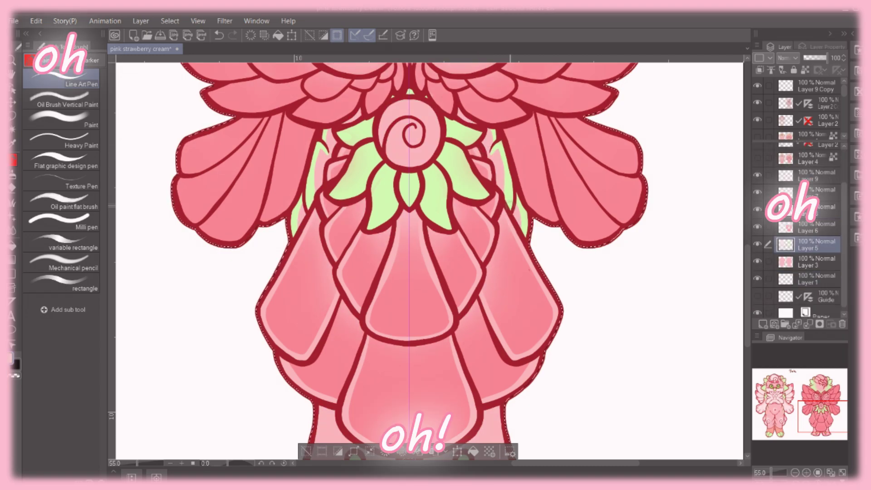
ctrl+shift+click(461, 275)
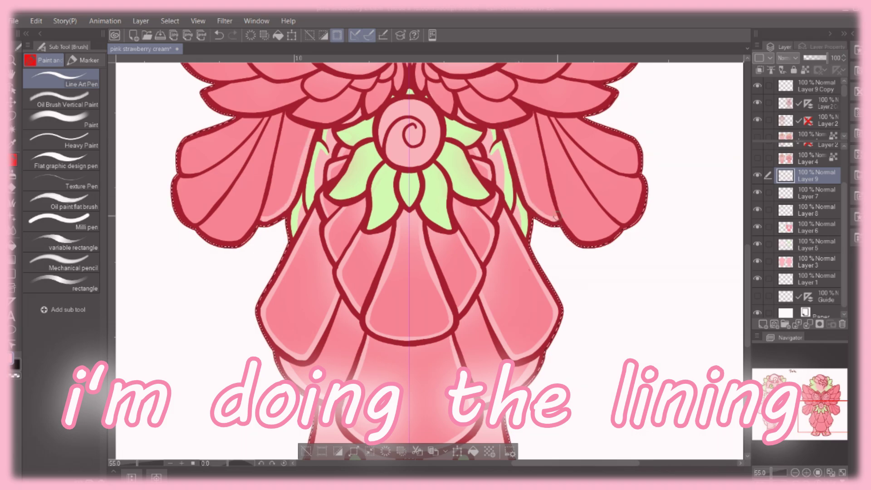
- Line the inner edges of the upper and lower wing feathers on the back view with light pink
drag(612, 229, 539, 245)
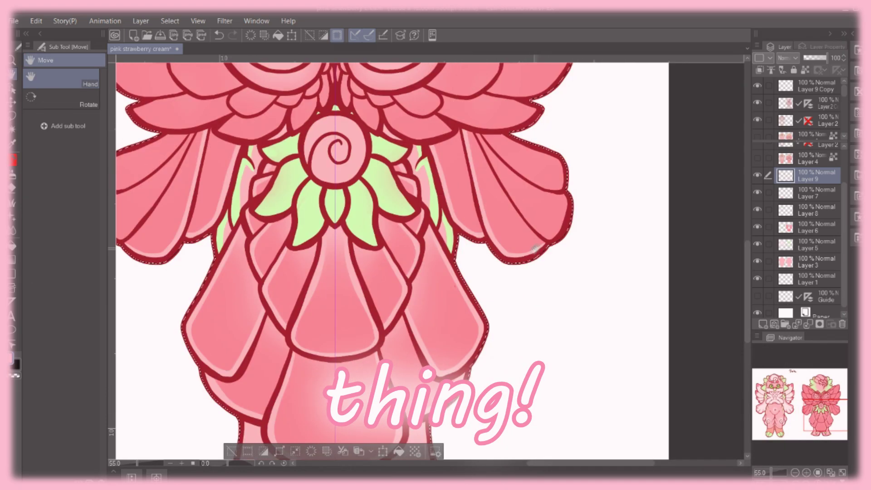
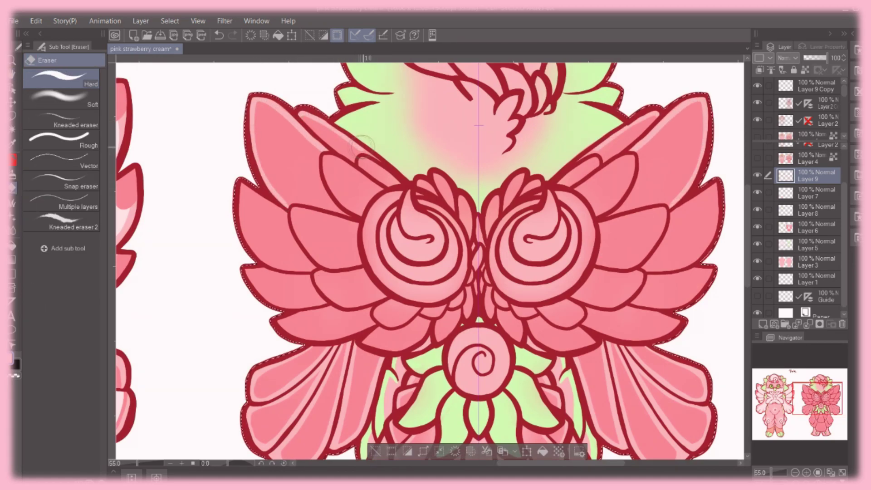
mouse_move(361, 171)
mouse_down()
mouse_move(398, 182)
mouse_move(365, 168)
mouse_move(393, 178)
mouse_move(364, 179)
mouse_up()
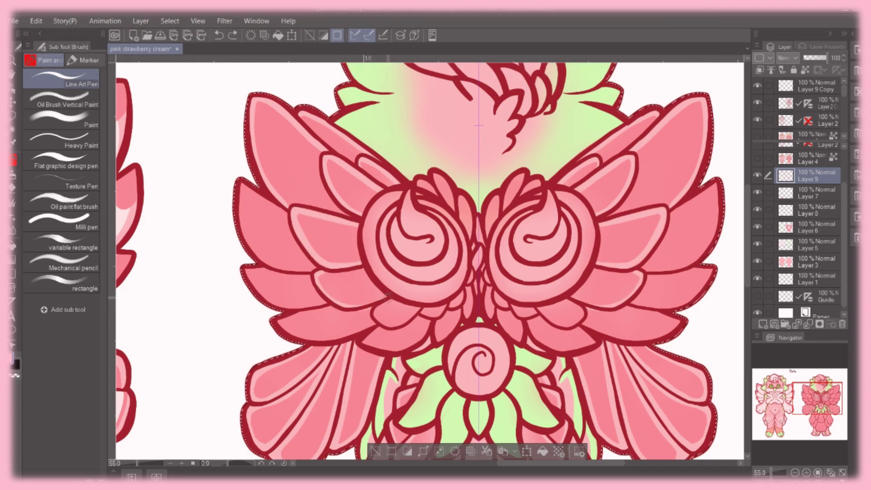
drag(358, 306, 373, 299)
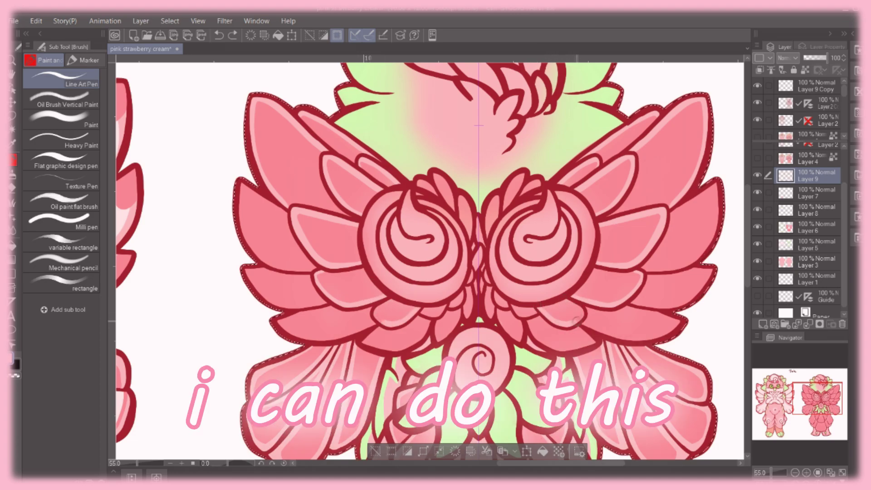
drag(576, 321, 570, 301)
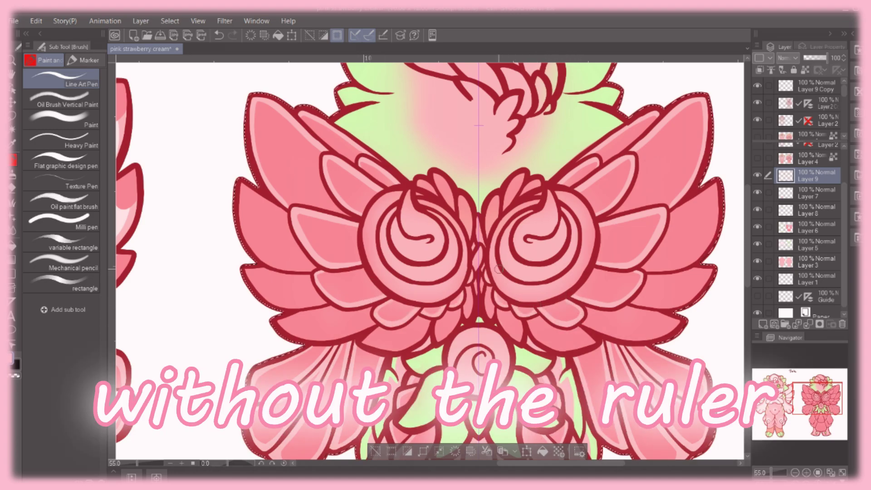
key(ctrl+z)
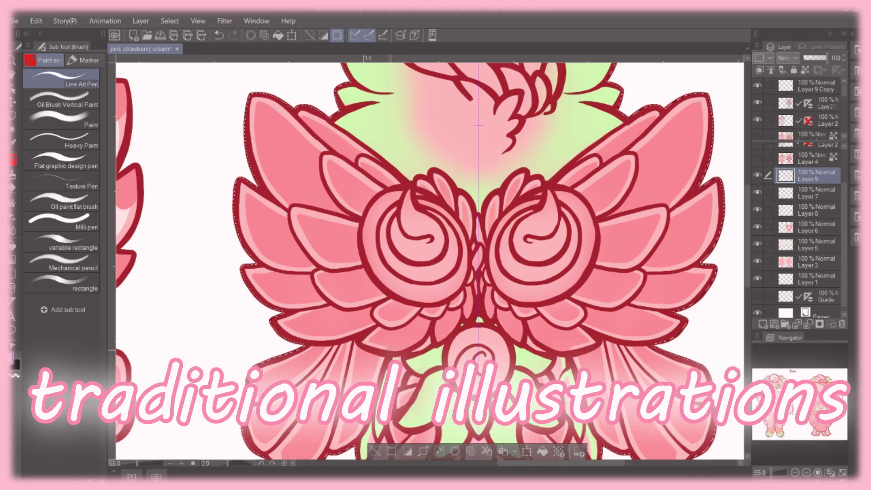
- Compare the back view with the Layer 4 reference by switching that layer's visibility on and off
scroll(432, 250, down, 3)
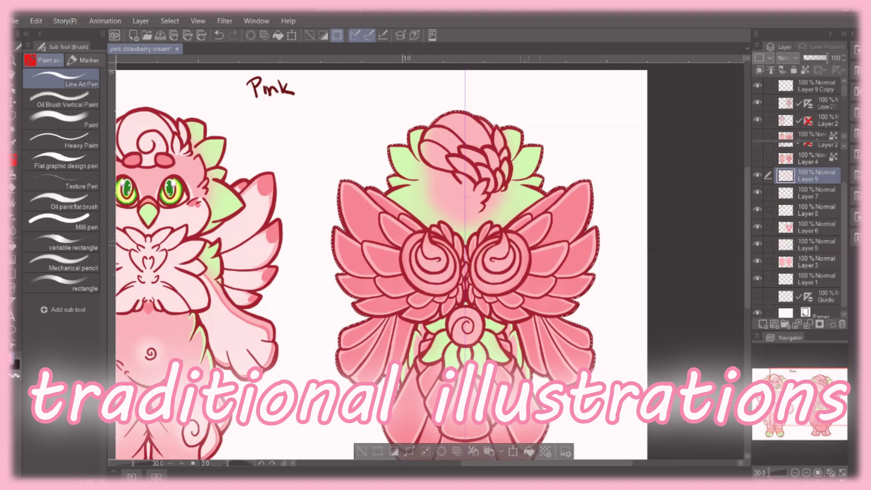
click(759, 157)
click(759, 157)
click(759, 157)
click(758, 157)
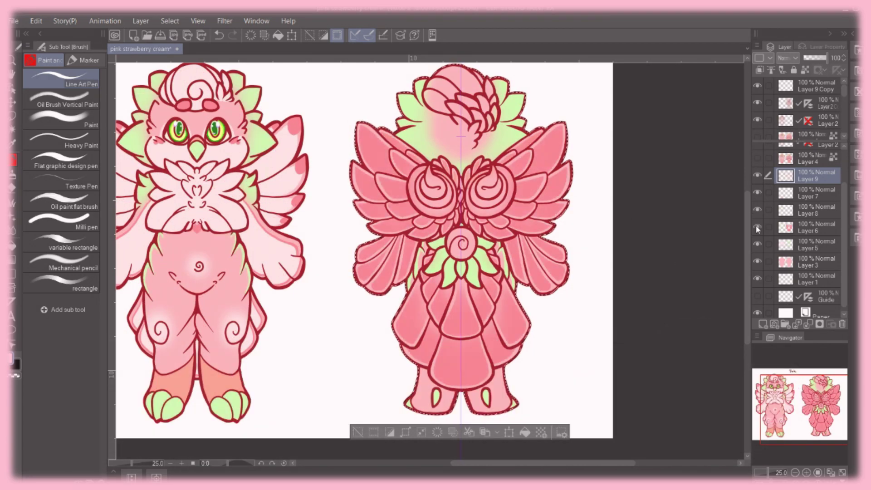
- Add a new layer above Layer 6 and move it above Layer 9
click(808, 227)
click(763, 324)
scroll(569, 109, up, 3)
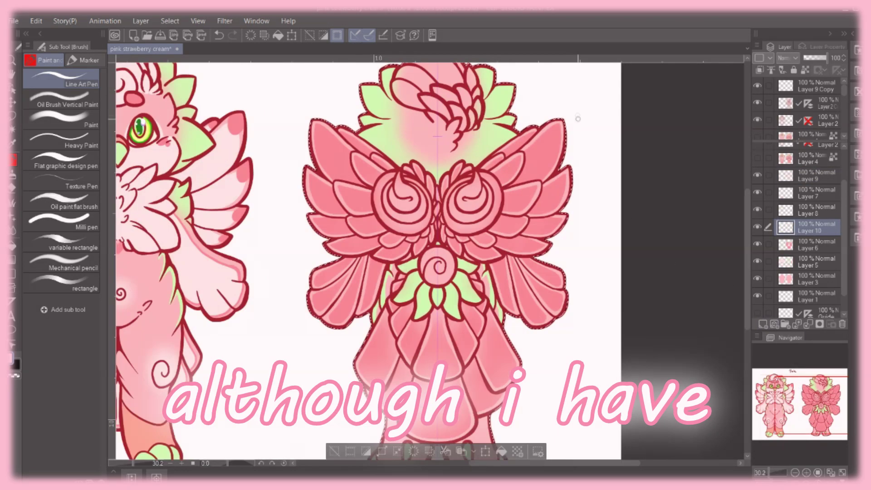
drag(785, 228, 790, 177)
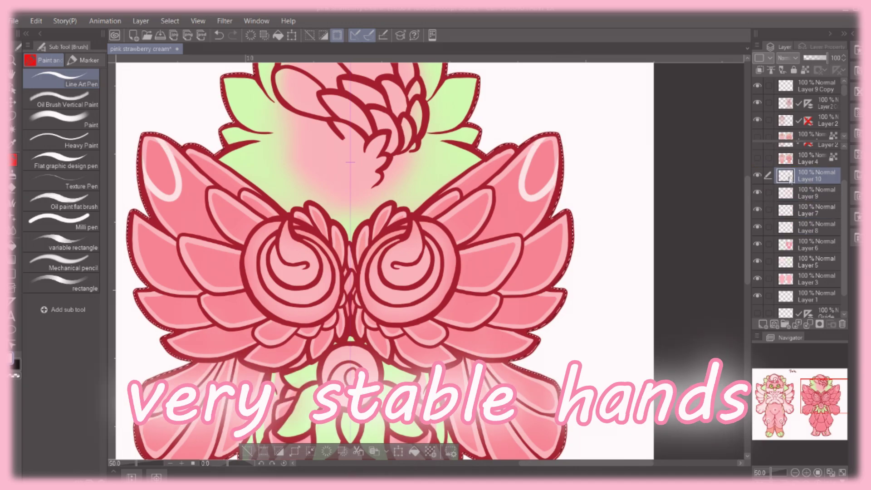
- Paint rounded pale pink tips on the outer and inner wing feathers of the back view on Layer 10
drag(551, 232, 553, 252)
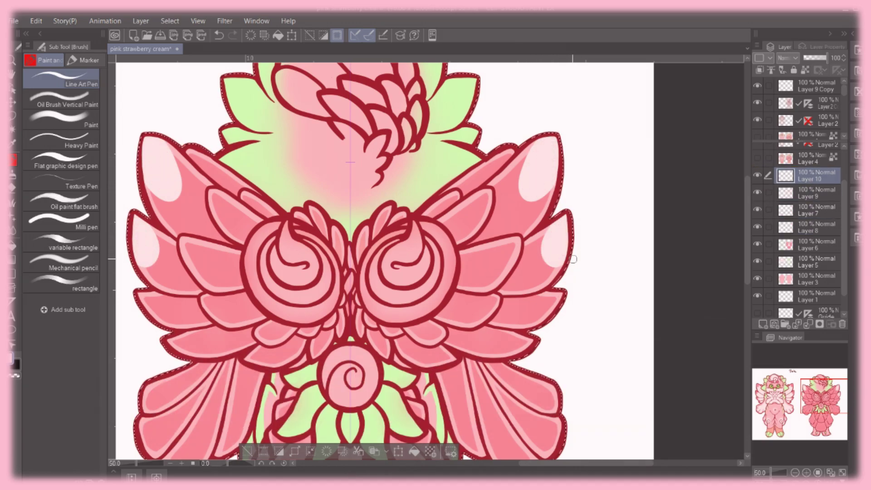
drag(536, 306, 545, 303)
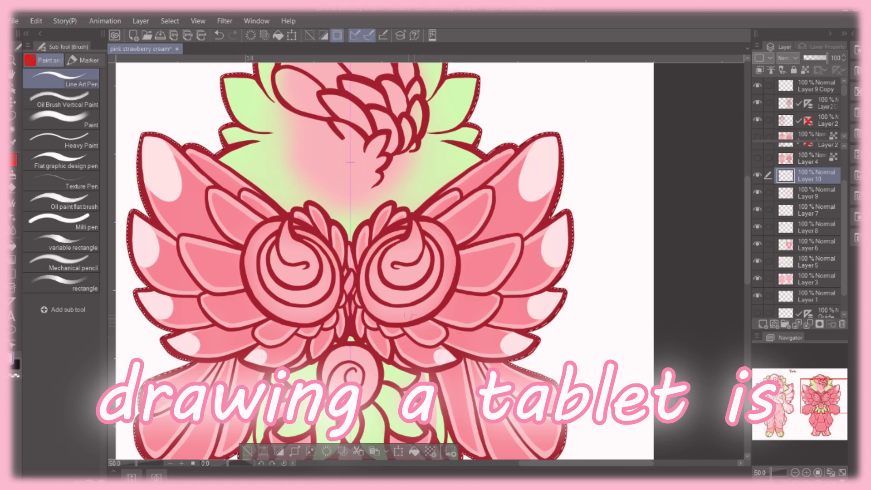
key(ctrl+z)
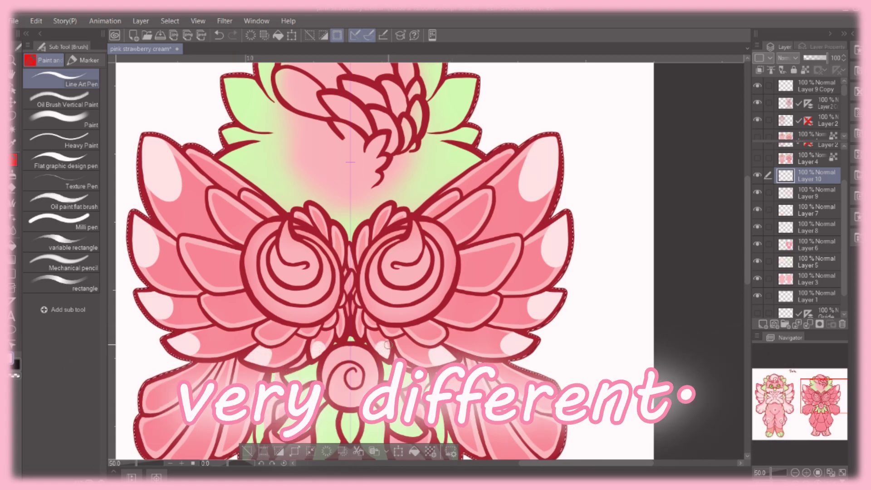
drag(467, 209, 486, 192)
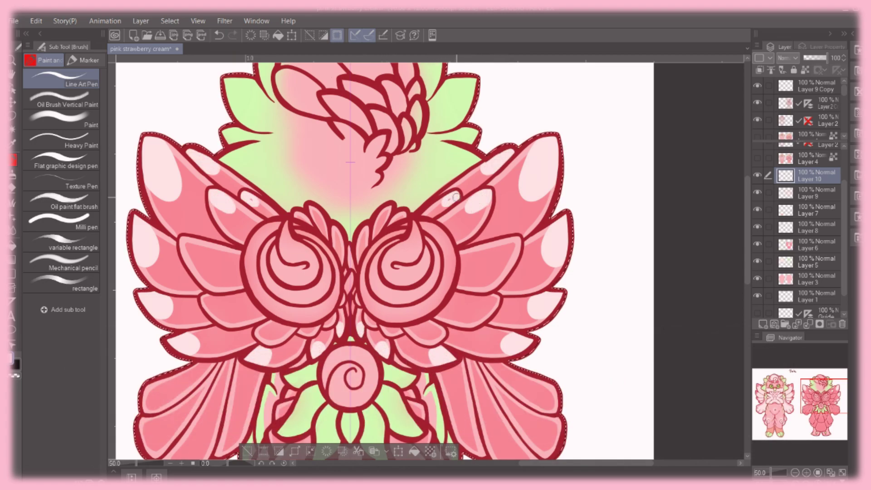
drag(493, 266, 515, 241)
key(e)
key(b)
mouse_move(481, 313)
mouse_down()
mouse_move(489, 290)
mouse_move(472, 298)
mouse_up()
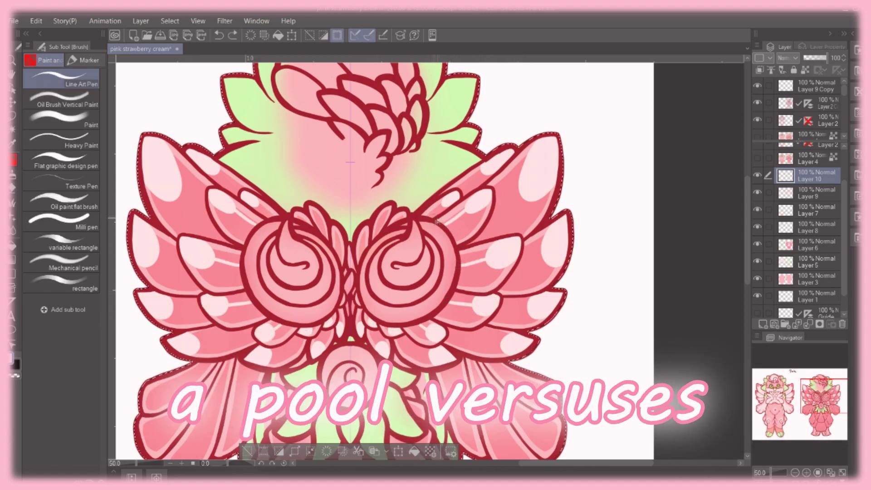
- Draw thin pale stripes along the wing feathers and fill the two wing swirls with pale pink
drag(472, 242, 522, 197)
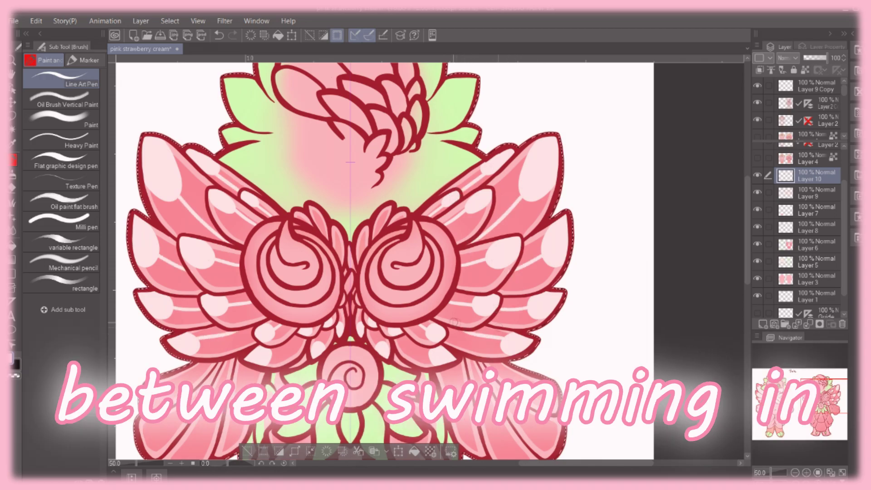
key(e)
key(b)
key(e)
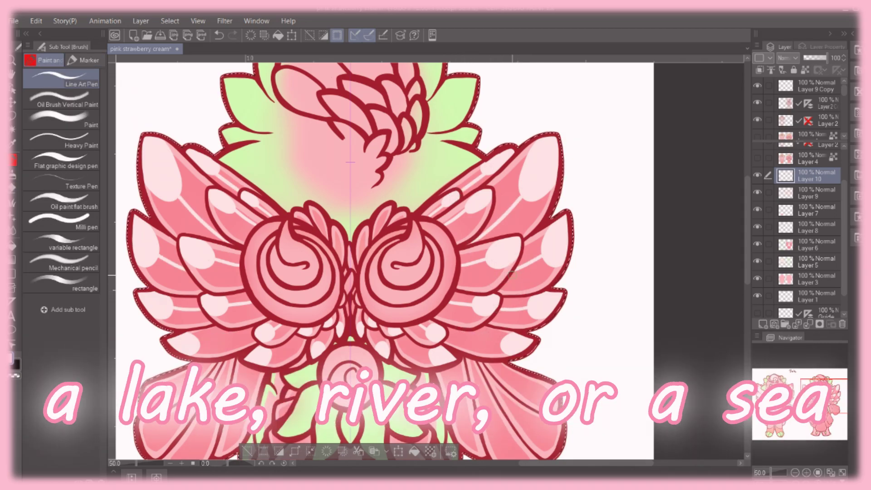
key(b)
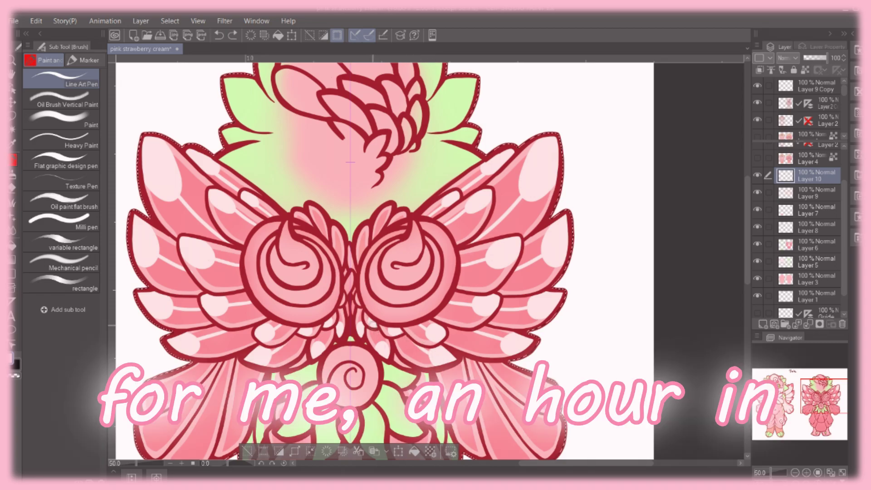
drag(388, 230, 380, 209)
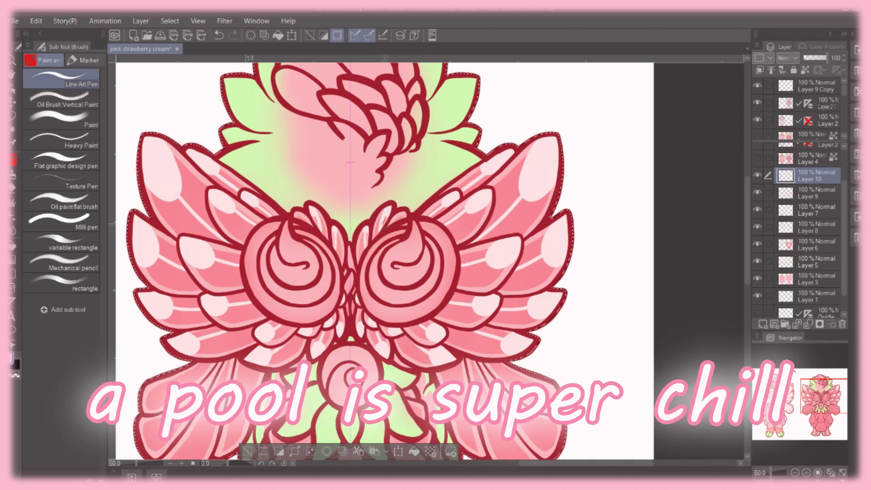
mouse_move(376, 273)
mouse_down()
mouse_move(417, 226)
mouse_move(449, 272)
mouse_move(388, 318)
mouse_move(381, 272)
mouse_move(408, 240)
mouse_move(435, 281)
mouse_move(415, 290)
mouse_up()
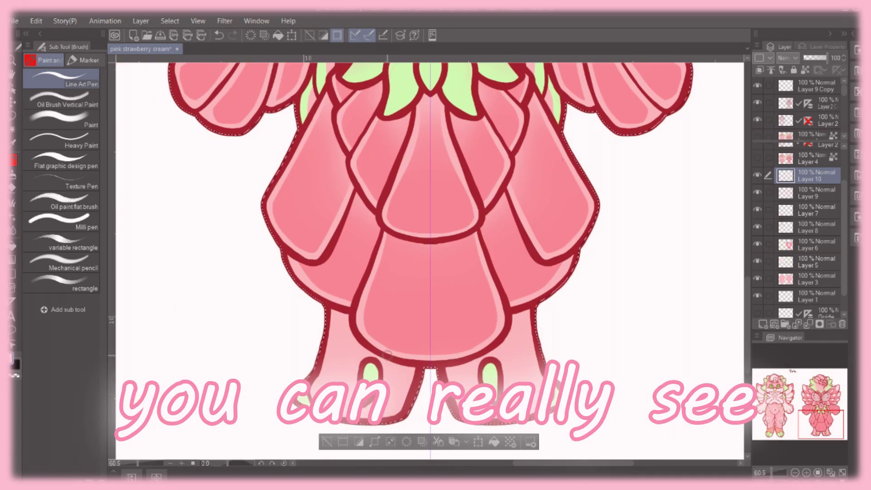
- Paint pale pink tips on the lowest centre and outer tail feathers, with thin stripes on the lower side feathers
mouse_move(386, 345)
mouse_down()
mouse_move(404, 317)
mouse_move(443, 325)
mouse_move(430, 245)
mouse_move(431, 314)
mouse_up()
key(ctrl+z)
key(ctrl+z)
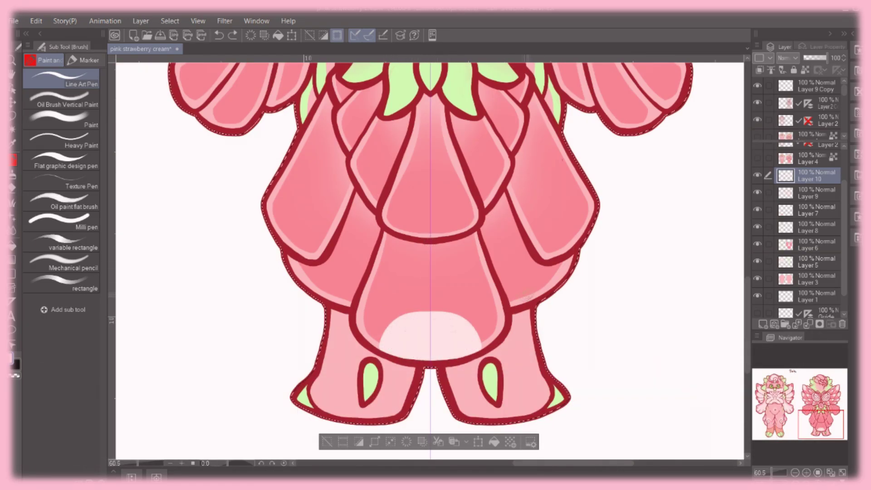
drag(495, 209, 522, 260)
drag(549, 256, 594, 217)
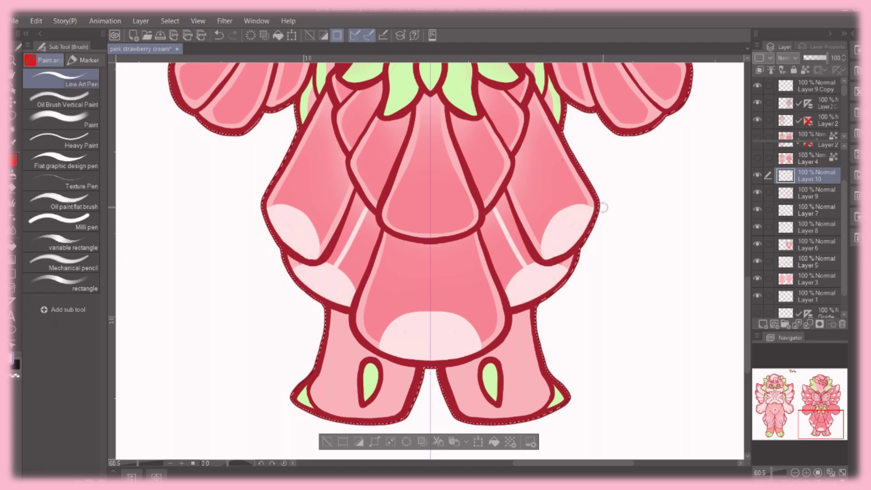
- Paint pale pink tips and thin stripes on the upper tail feathers beneath the green leaves
mouse_move(397, 234)
mouse_down()
mouse_move(424, 209)
mouse_move(411, 233)
mouse_up()
mouse_move(481, 204)
mouse_down()
mouse_move(497, 182)
mouse_move(493, 143)
mouse_move(523, 124)
mouse_move(504, 137)
mouse_up()
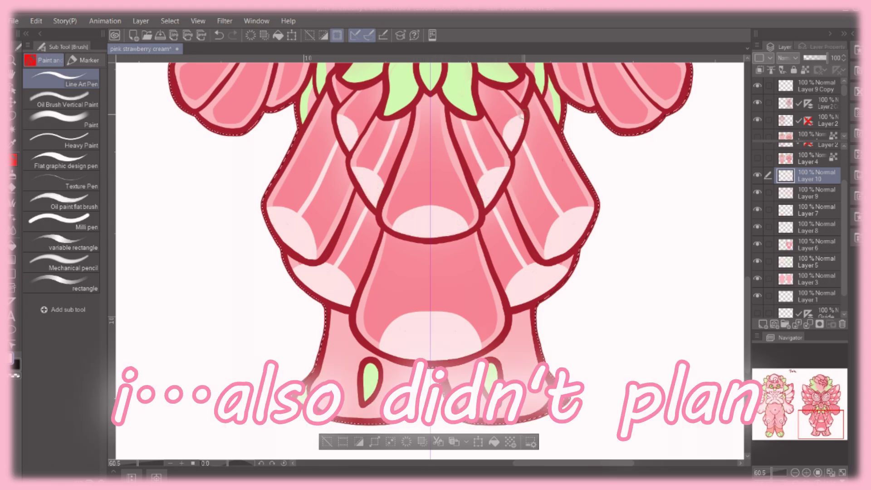
drag(513, 84, 488, 129)
drag(487, 169, 509, 165)
key(e)
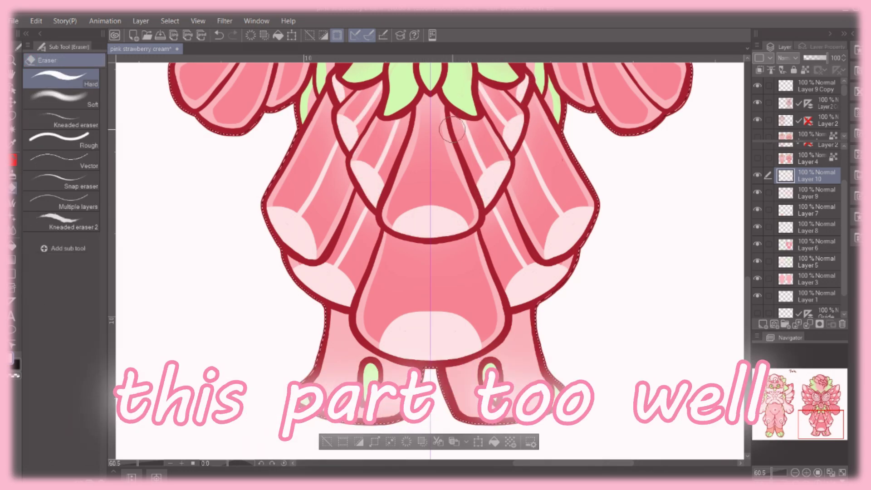
- Fill the swirl flower on the lower back with pale pink on Layer 10
scroll(430, 259, down, 5)
scroll(476, 372, up, 5)
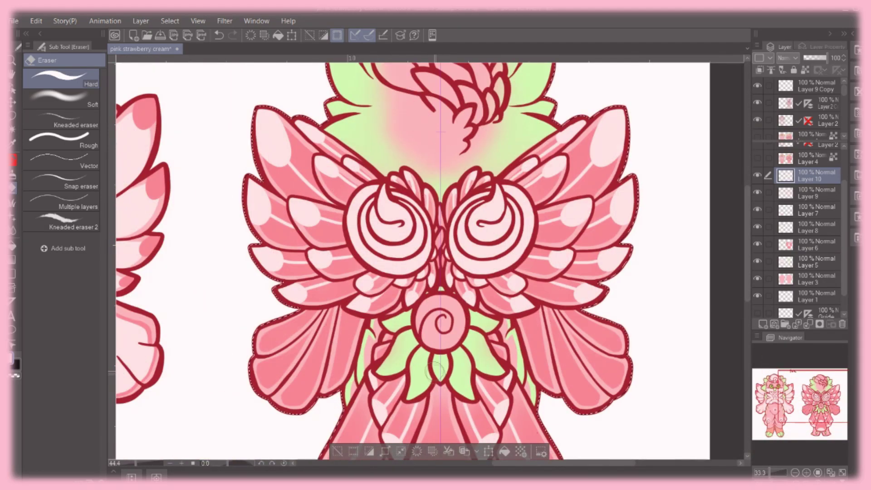
key(b)
drag(502, 349, 507, 338)
key(ctrl+z)
scroll(507, 338, down, 2)
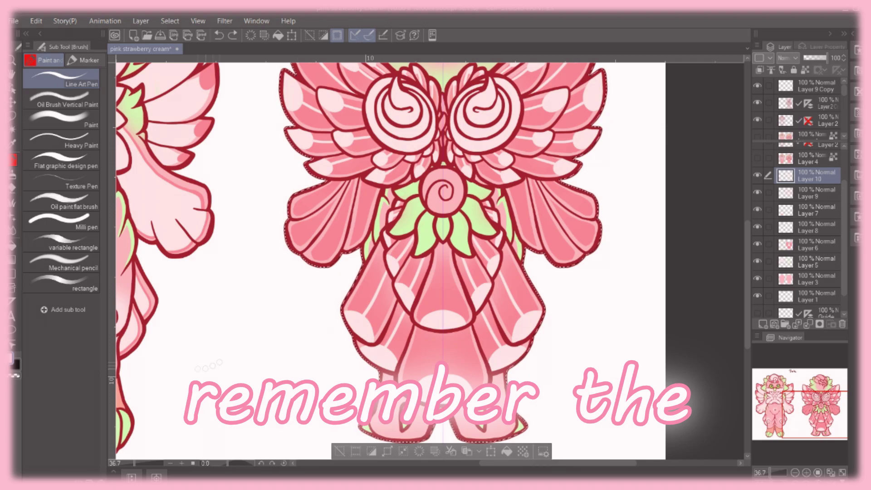
key(ctrl+y)
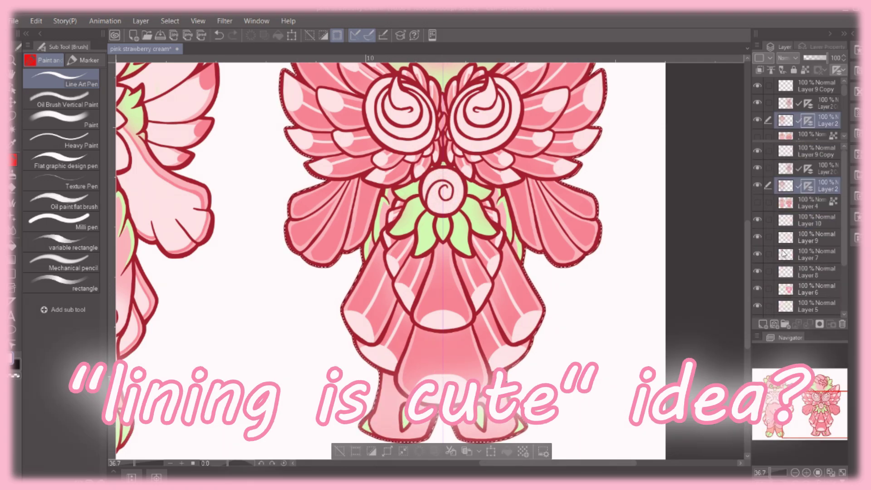
- Draw a pale stripe down the two centre tail feathers and switch to Layer 9
key(ctrl+z)
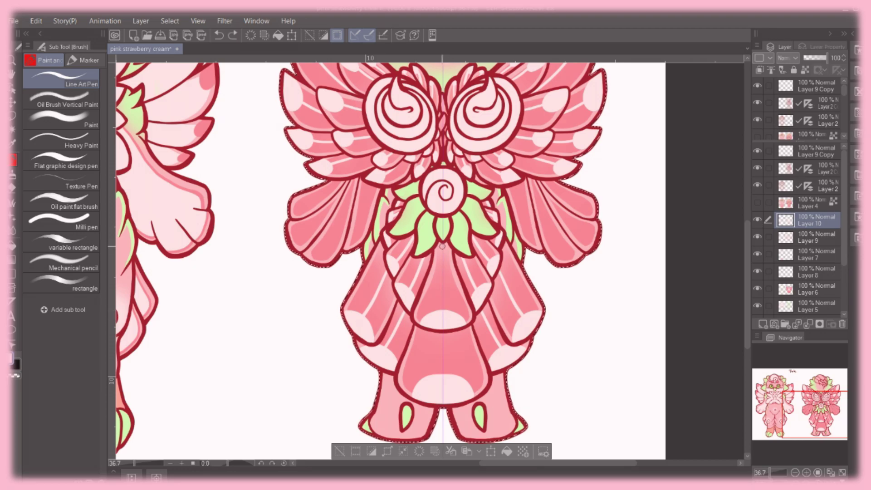
scroll(443, 247, down, 2)
key(alt+bracketleft)
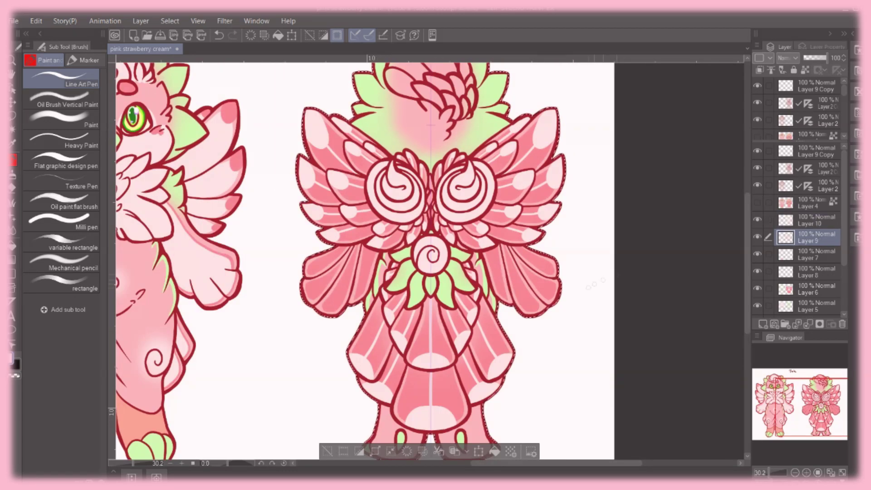
- Check Layer 2, its copy and Layer 9 to find the layer holding the pale feather details
scroll(533, 311, up, 3)
click(817, 186)
click(817, 168)
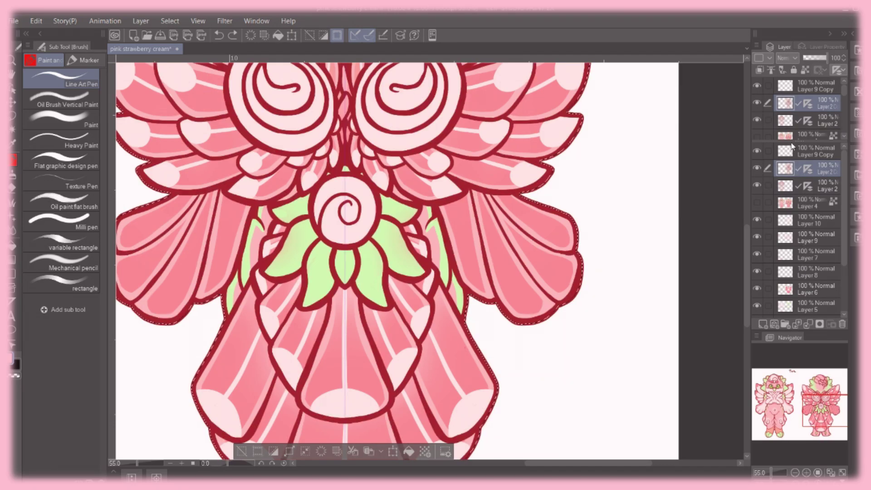
key(alt+bracketleft)
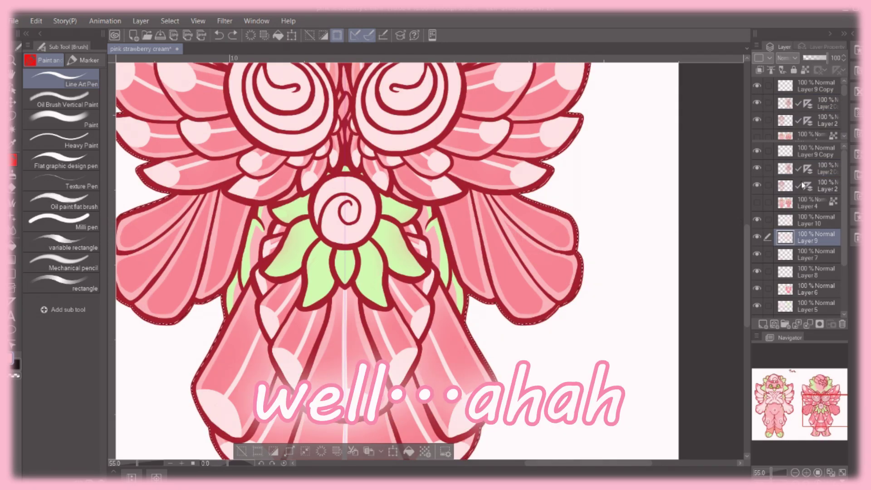
click(821, 167)
click(809, 187)
click(811, 170)
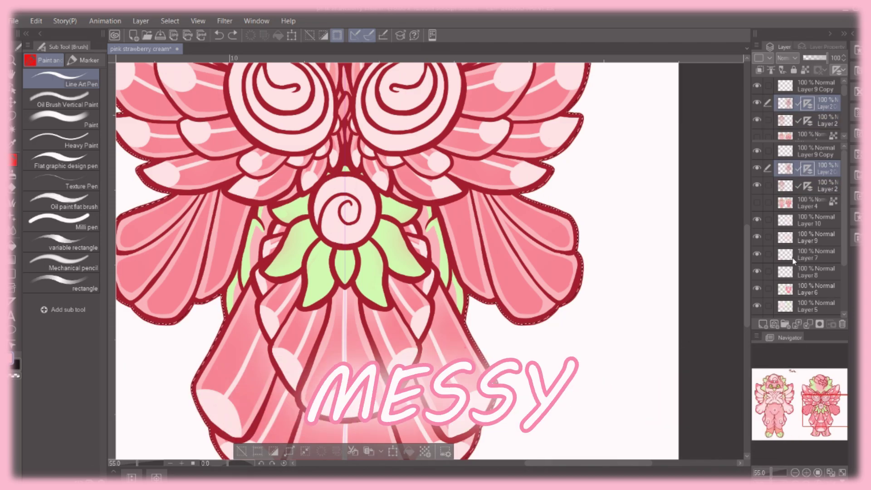
click(784, 234)
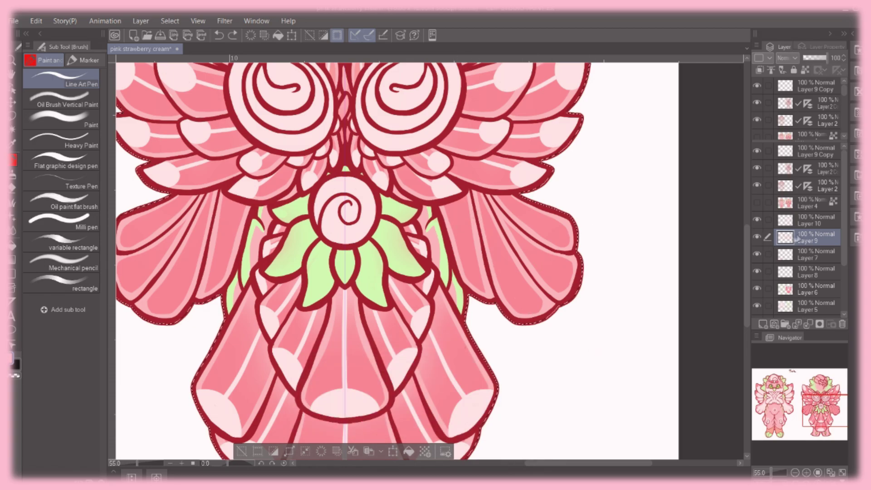
click(806, 172)
click(807, 169)
key(ctrl+minus)
key(ctrl+minus)
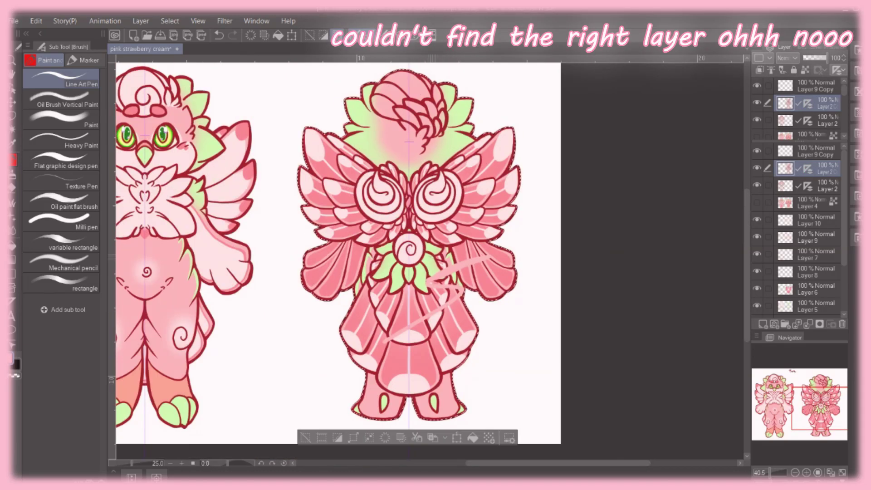
key(ctrl+plus)
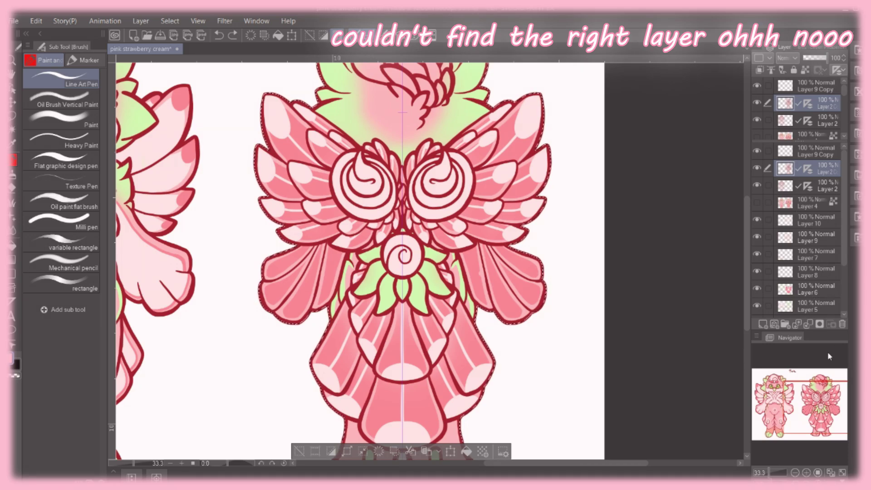
key(ctrl+minus)
key(ctrl+plus)
click(792, 174)
key(ctrl+y)
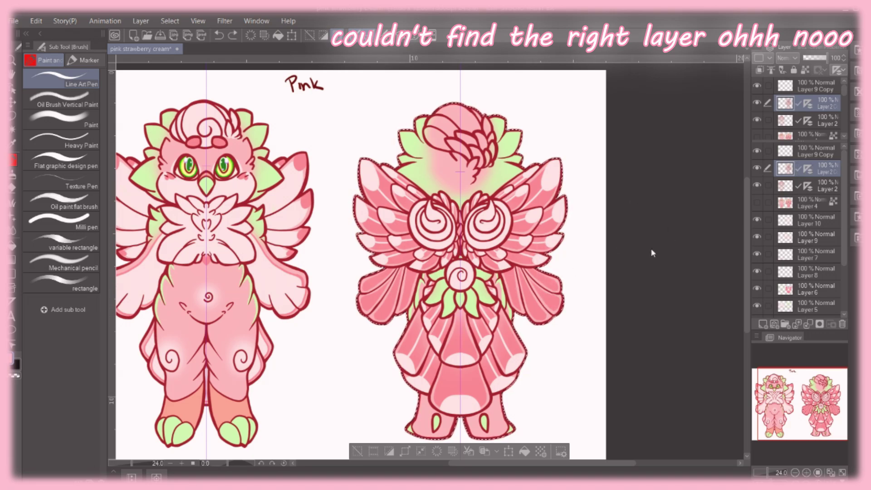
key(ctrl+plus)
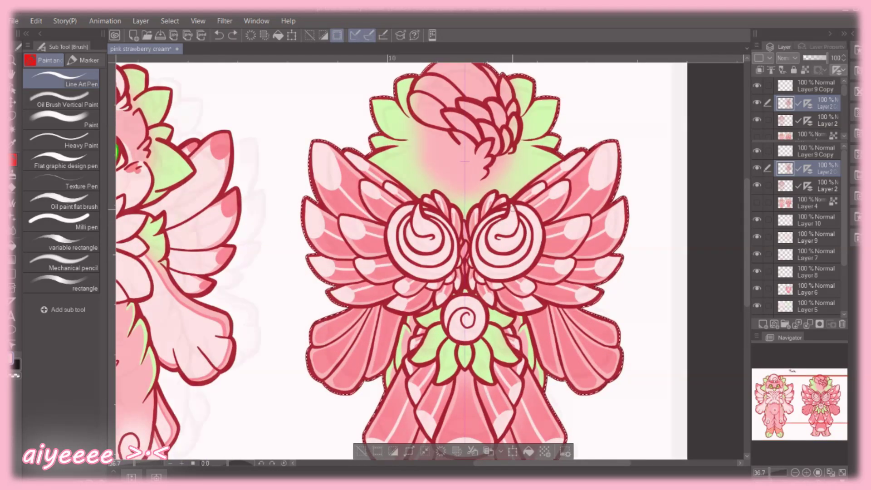
- Paint thin pale stripes down the lower fan-shaped wing feathers of the back view on Layer 10
click(817, 220)
key(ctrl+plus)
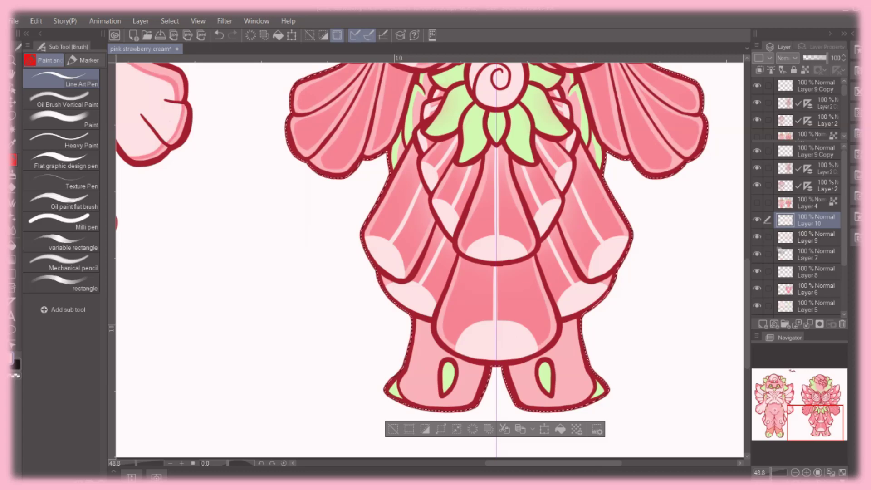
click(817, 255)
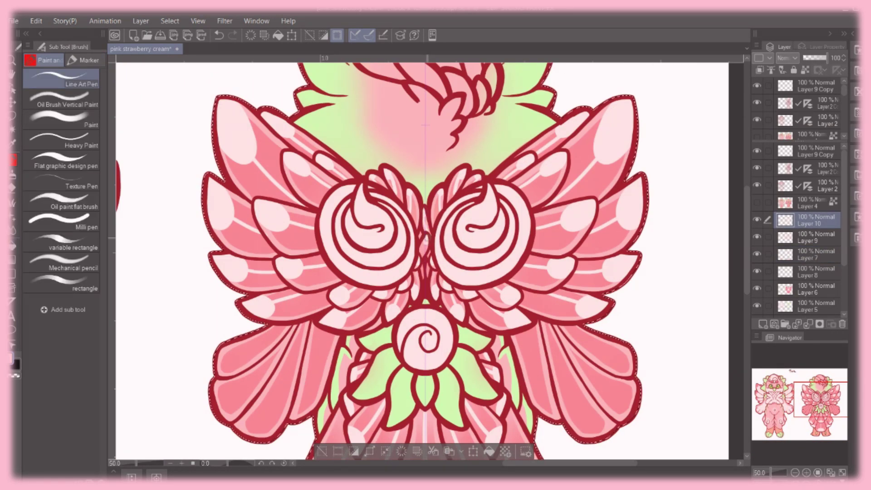
scroll(426, 245, up, 1)
drag(599, 370, 504, 300)
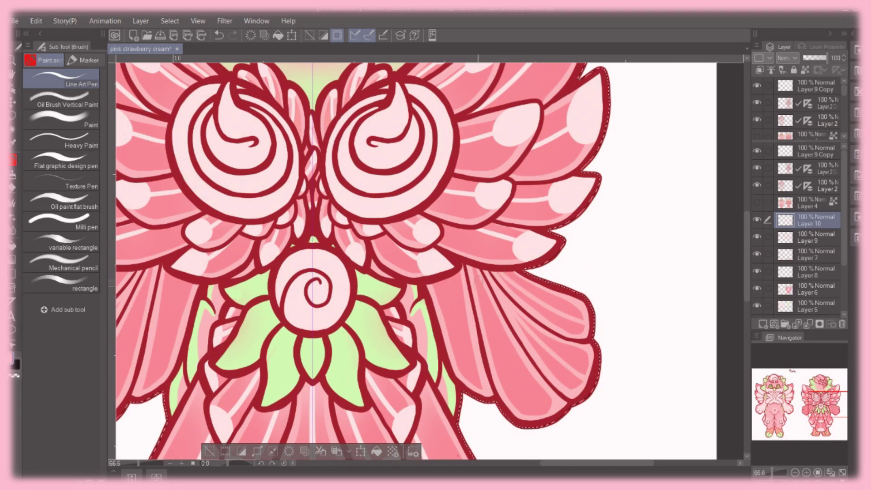
drag(449, 280, 456, 342)
scroll(548, 408, down, 3)
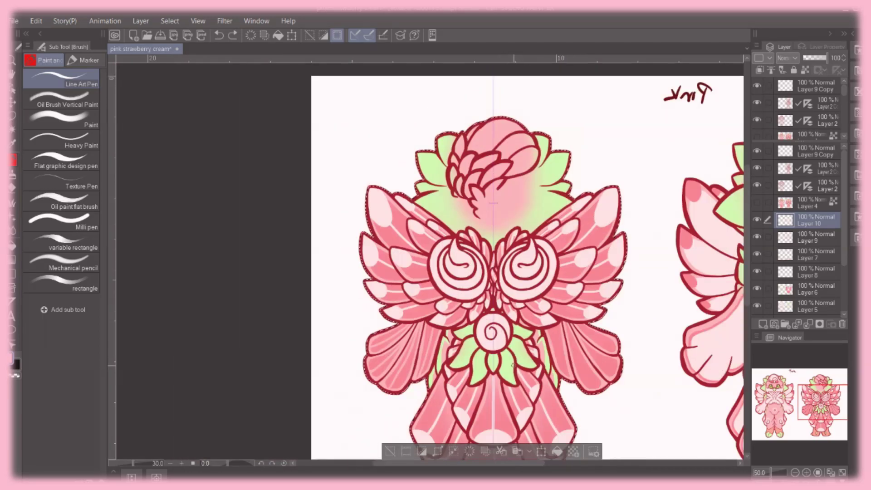
scroll(499, 317, up, 3)
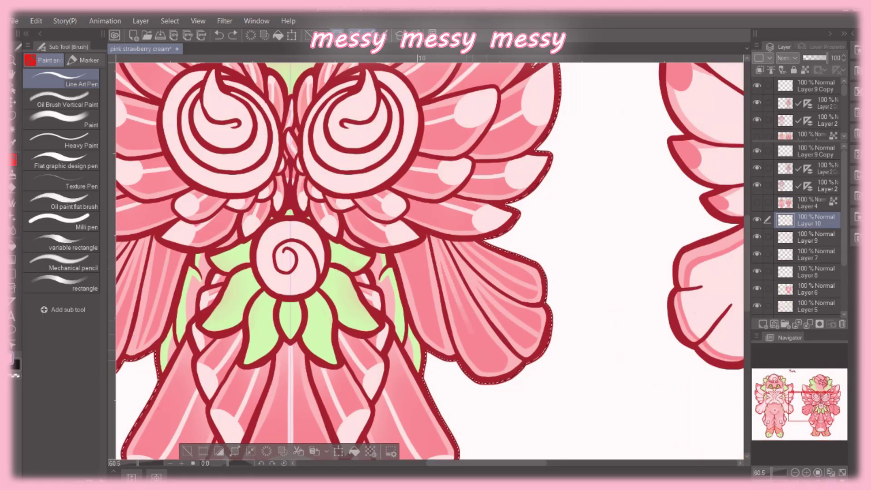
- Colour the back view's lower legs orange beneath the tail feathers, matching the front view
scroll(562, 298, down, 4)
scroll(453, 382, up, 3)
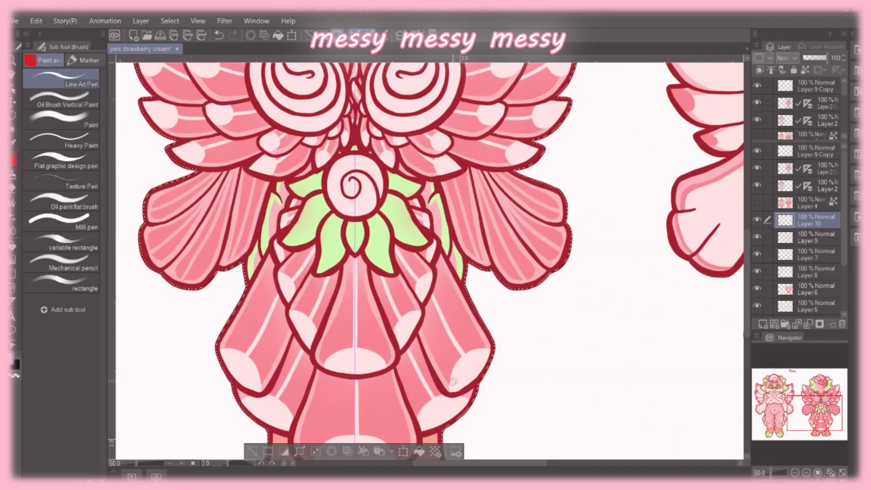
scroll(406, 369, down, 3)
scroll(406, 368, up, 3)
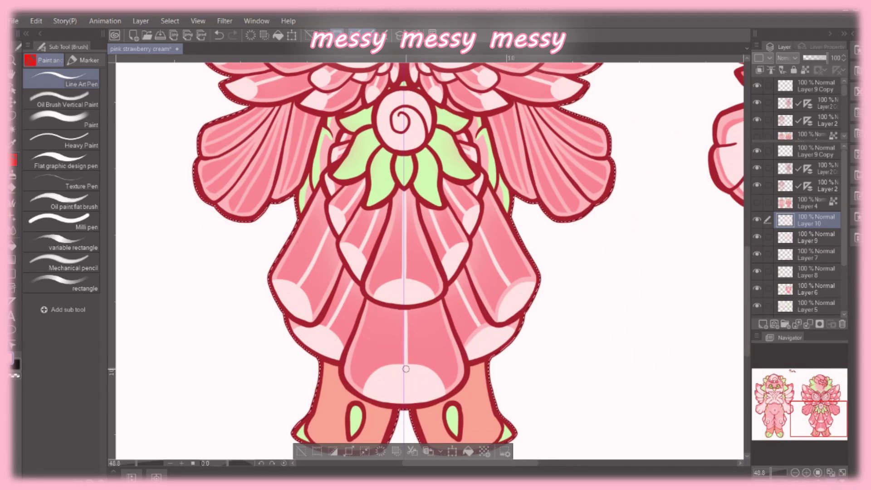
- Paint a mid-pink rim along the inner edge of the pale tips on the tail feathers
click(422, 372)
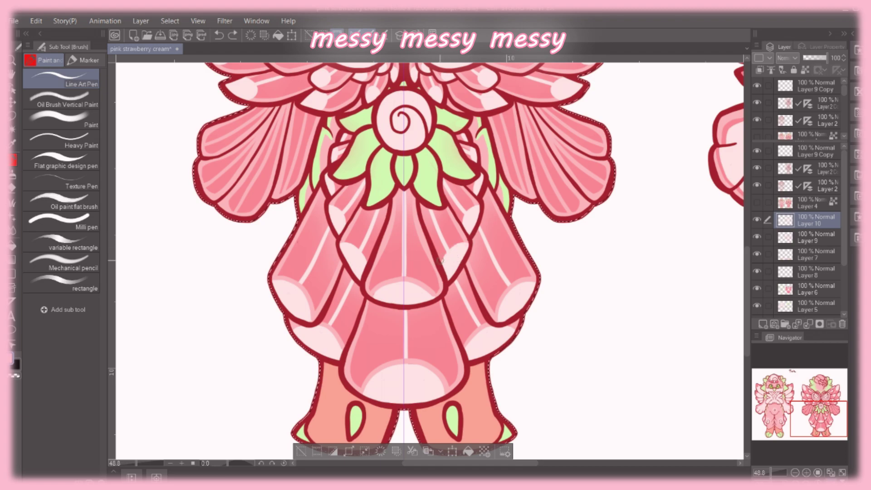
key(ctrl+z)
click(354, 245)
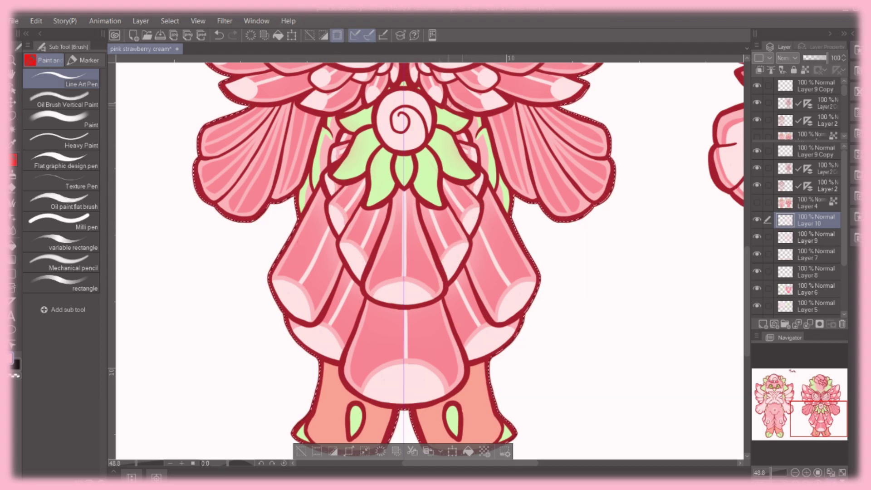
key(ctrl+z)
- Paint mid-pink rims around the pale tips of the back view's upper wing feathers
scroll(499, 274, up, 5)
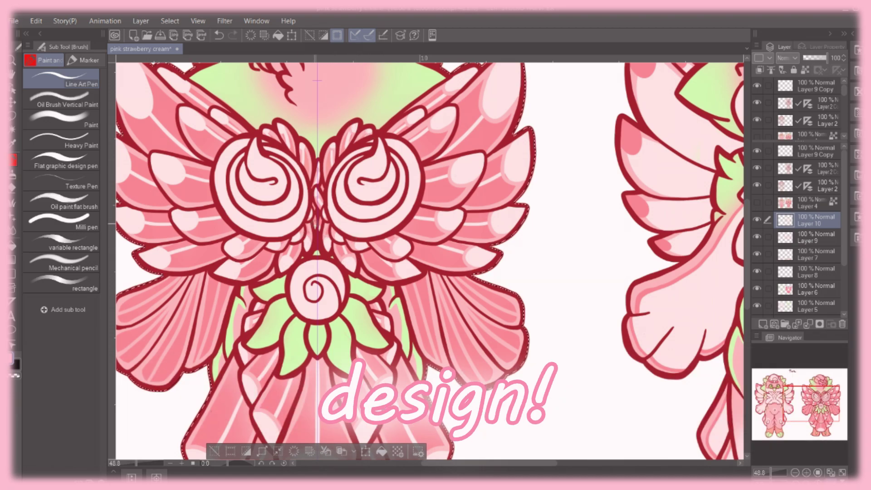
key(ctrl+z)
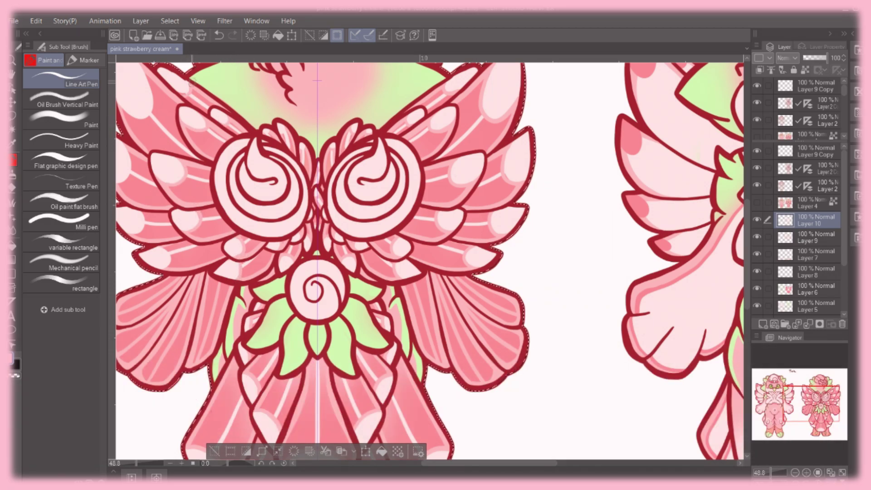
drag(120, 104, 200, 144)
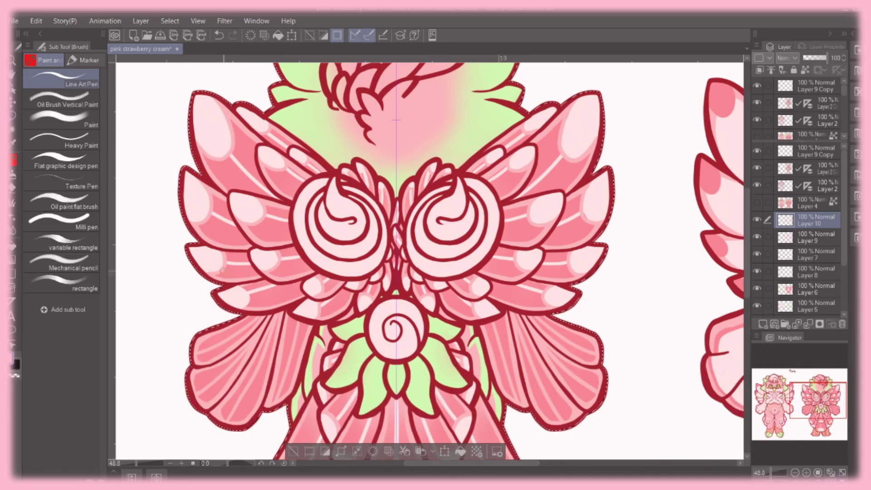
scroll(247, 265, down, 5)
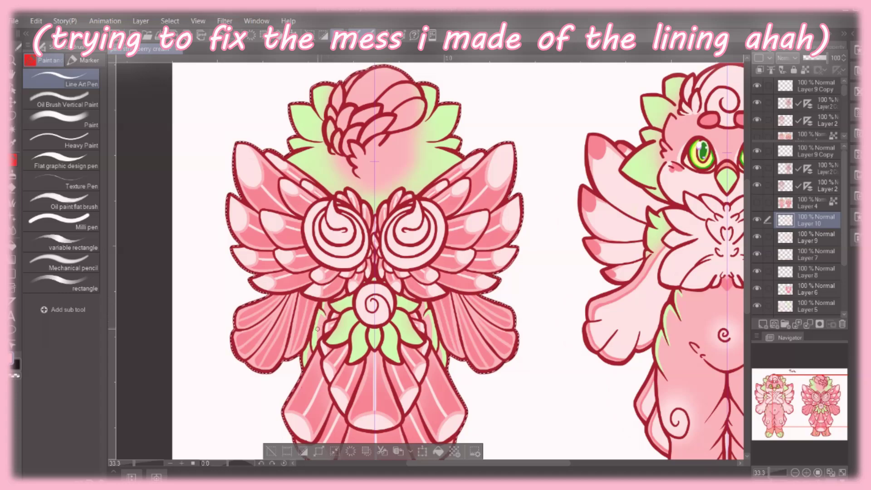
scroll(247, 264, up, 4)
click(757, 225)
scroll(346, 219, up, 4)
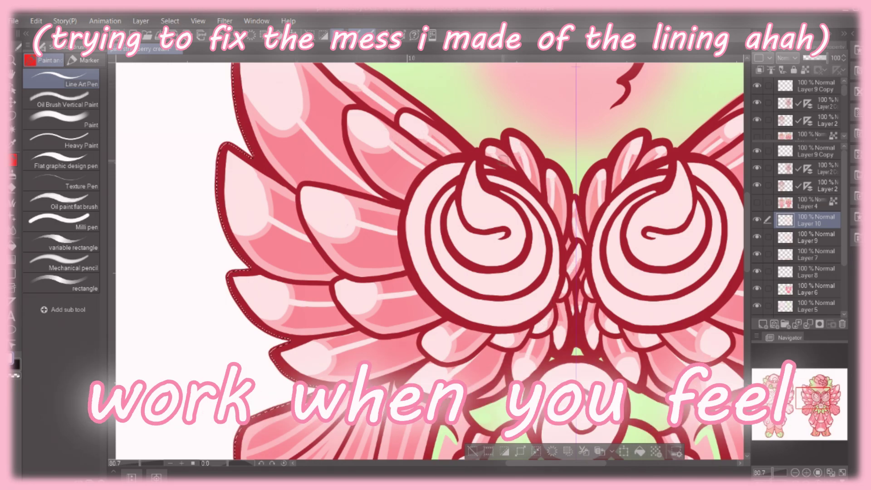
drag(240, 257, 115, 257)
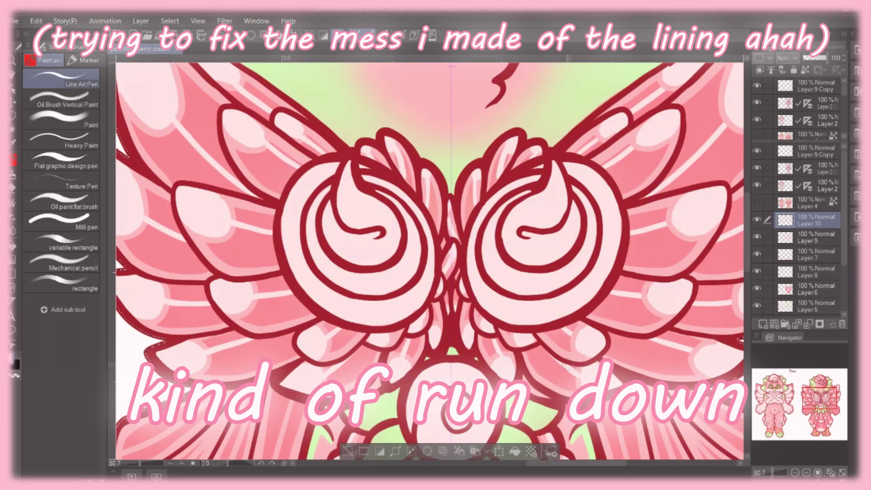
drag(664, 307, 487, 295)
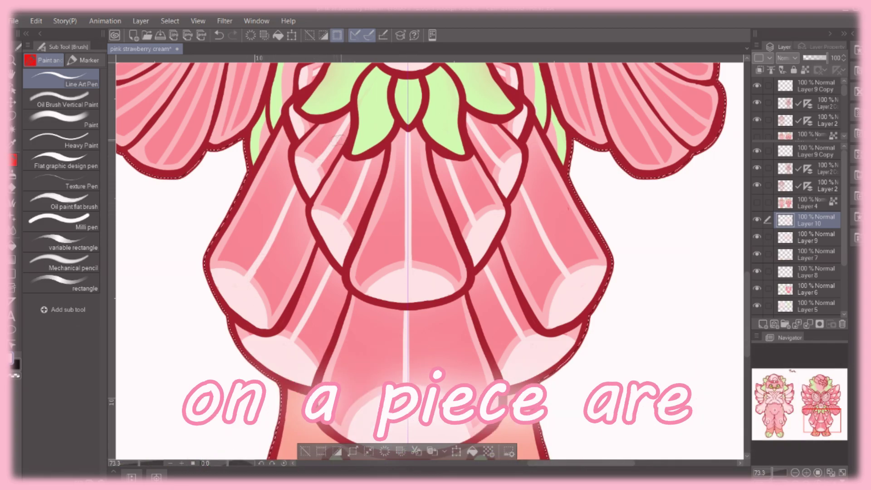
- Fill the feather crest on the back view's head with pale pink on Layer 10 and soften it with the Soft airbrush
scroll(429, 259, up, 3)
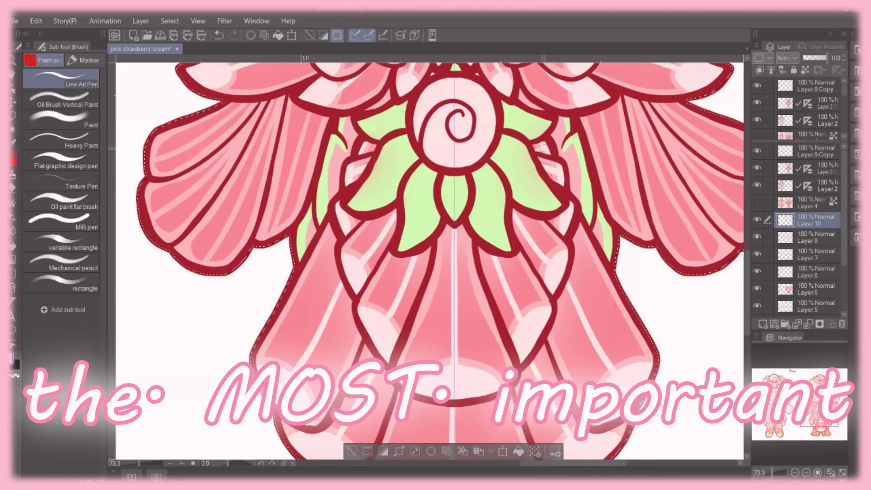
scroll(429, 259, down, 5)
scroll(446, 83, up, 4)
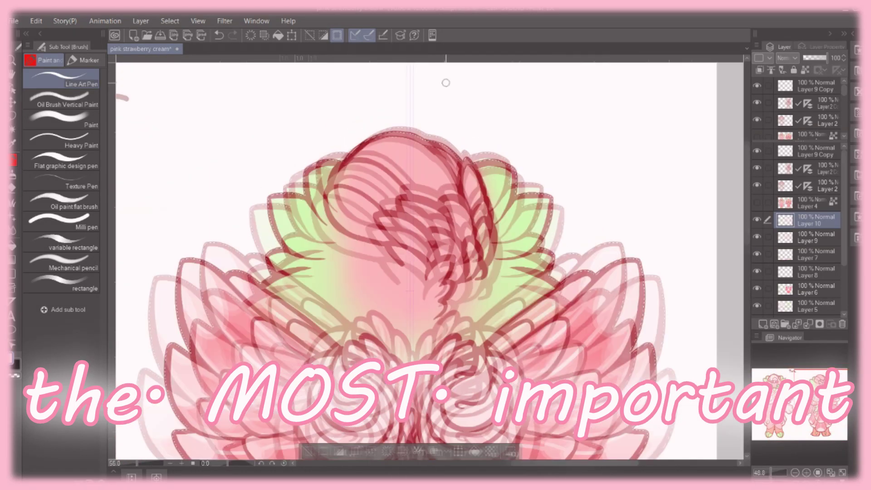
scroll(446, 83, up, 1)
drag(306, 217, 375, 272)
mouse_move(335, 186)
mouse_down()
mouse_move(376, 213)
mouse_move(430, 187)
mouse_up()
drag(390, 290, 438, 252)
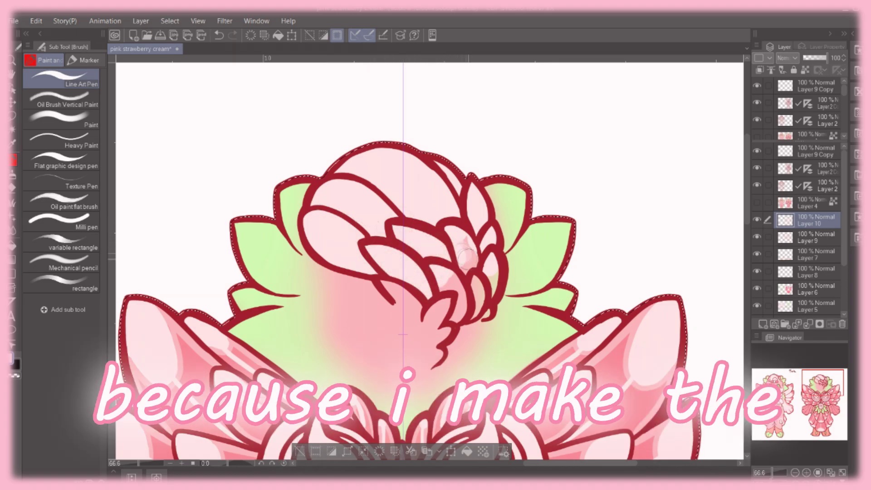
key(b)
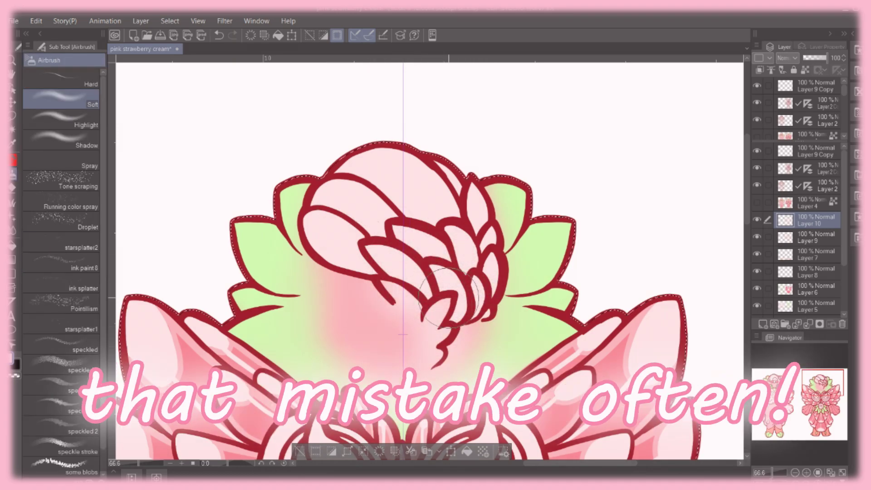
scroll(403, 272, down, 5)
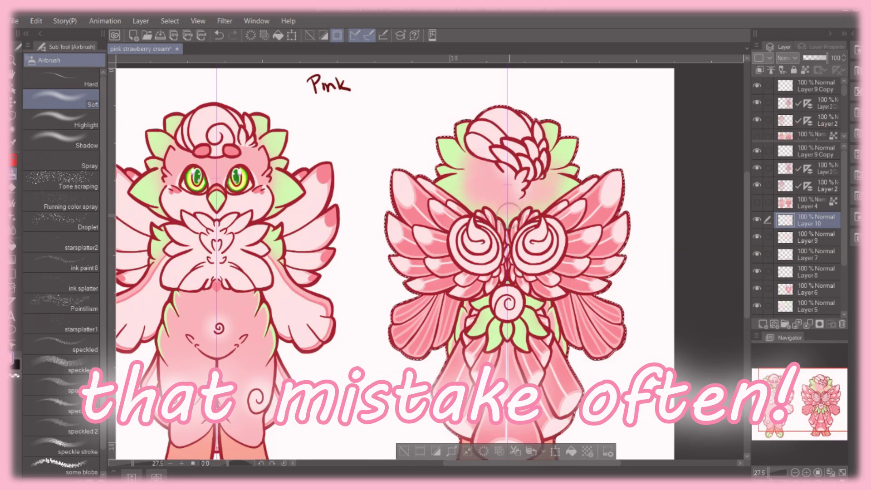
- Clear the selection and disable the symmetry rulers on Layer 2 and its copy
scroll(403, 263, down, 2)
key(m)
click(804, 186)
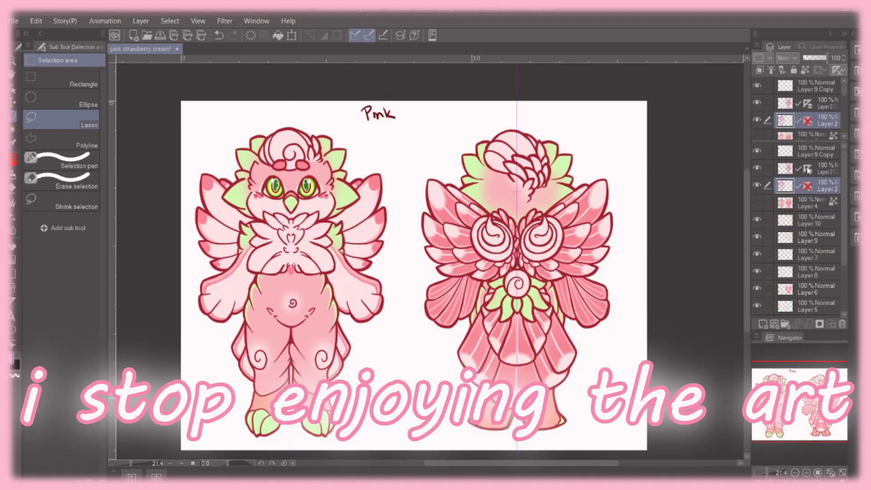
scroll(319, 105, up, 3)
- Clear and show Layer 4, and paint white highlights on both head crests with the Line Art Pen
click(798, 204)
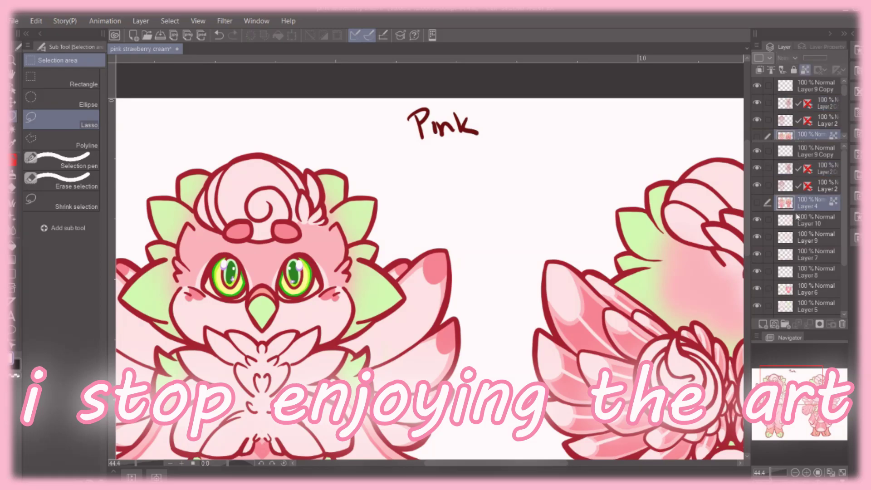
scroll(175, 207, up, 3)
key(b)
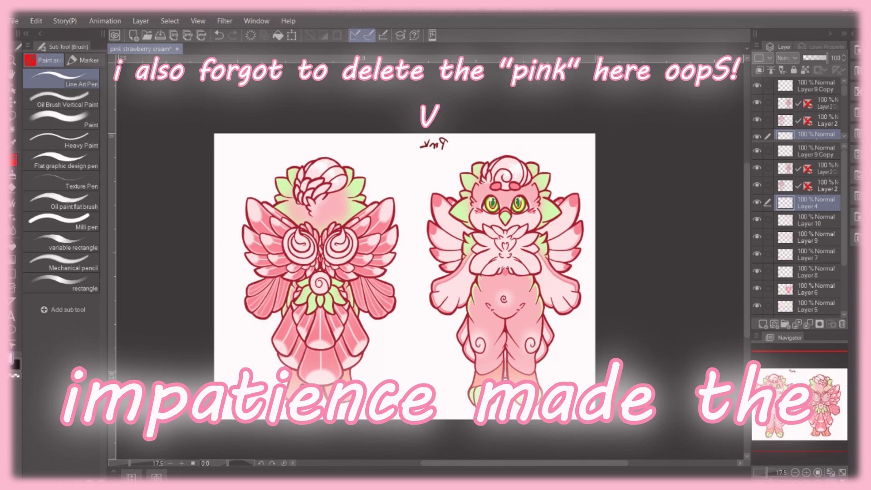
- Select all layers, move both characters together to centre them on the canvas, and save the file
key(k)
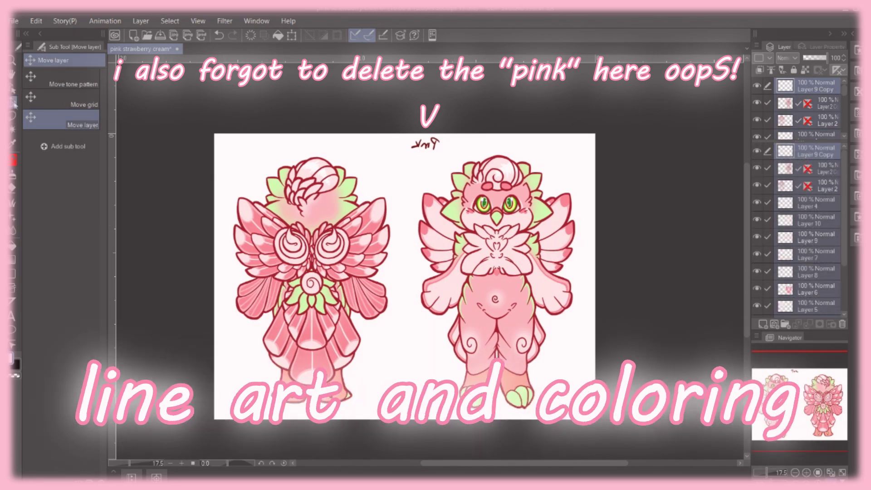
key(m)
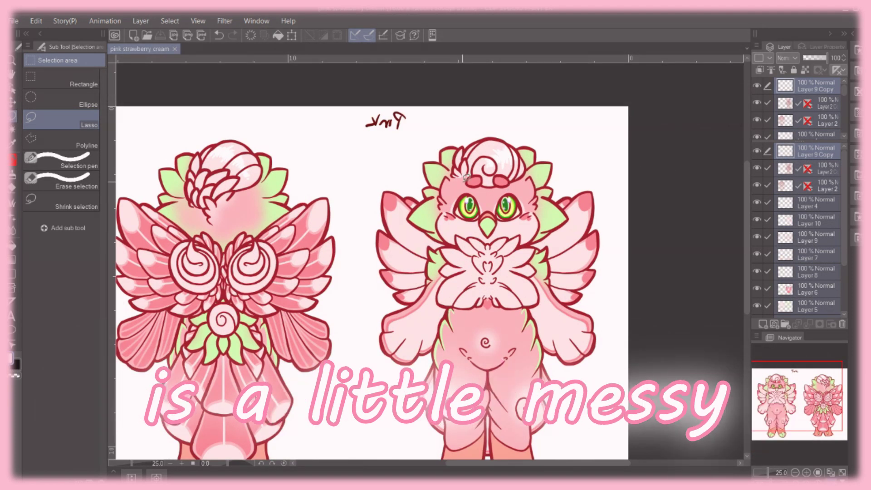
- Lock Layer 2's transparent pixels and recolour the front view's line art a lighter pinkish red
click(787, 186)
scroll(504, 258, up, 3)
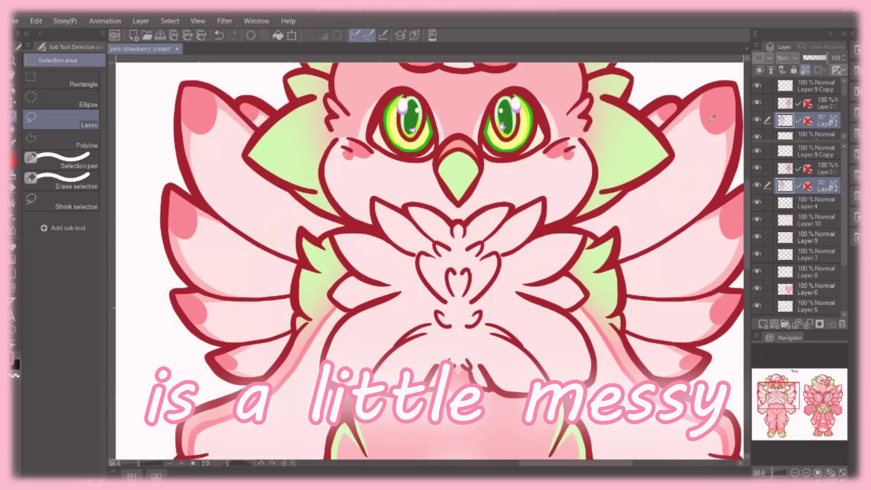
scroll(713, 118, down, 4)
scroll(751, 182, up, 2)
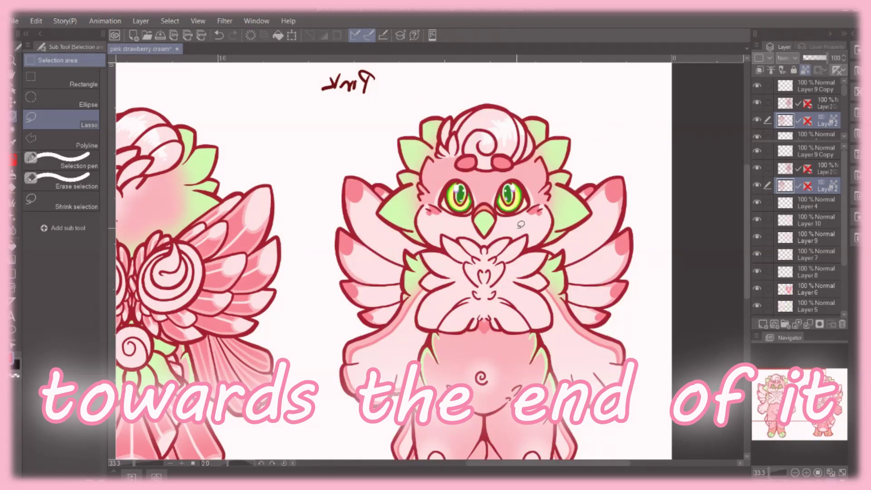
click(61, 79)
scroll(431, 259, down, 3)
scroll(431, 258, up, 2)
scroll(545, 258, down, 1)
- Recolour the back view's line art pinkish red on the transparency-locked copy of Layer 2 and save the file
click(778, 175)
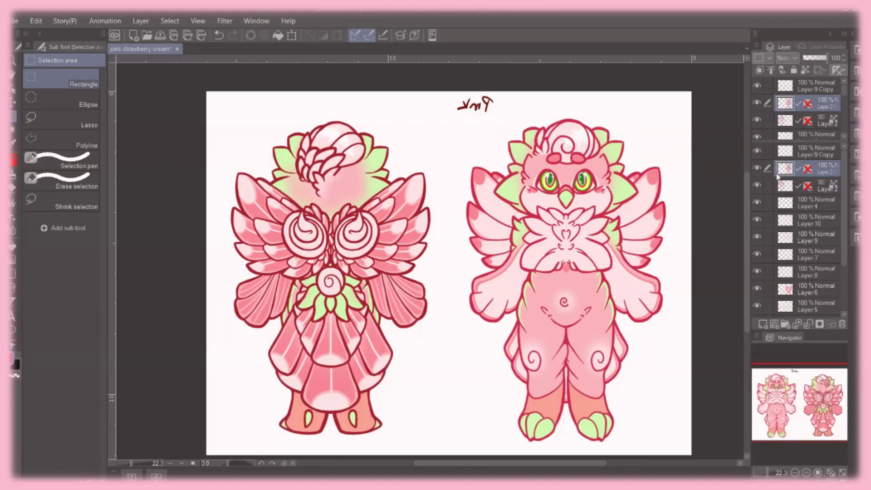
scroll(212, 248, down, 2)
scroll(245, 122, up, 1)
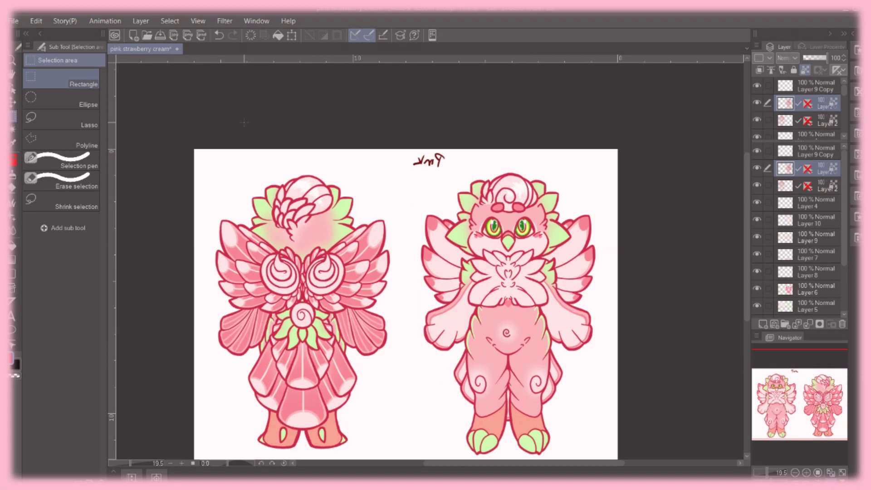
key(ctrl+s)
key(h)
scroll(443, 292, down, 1)
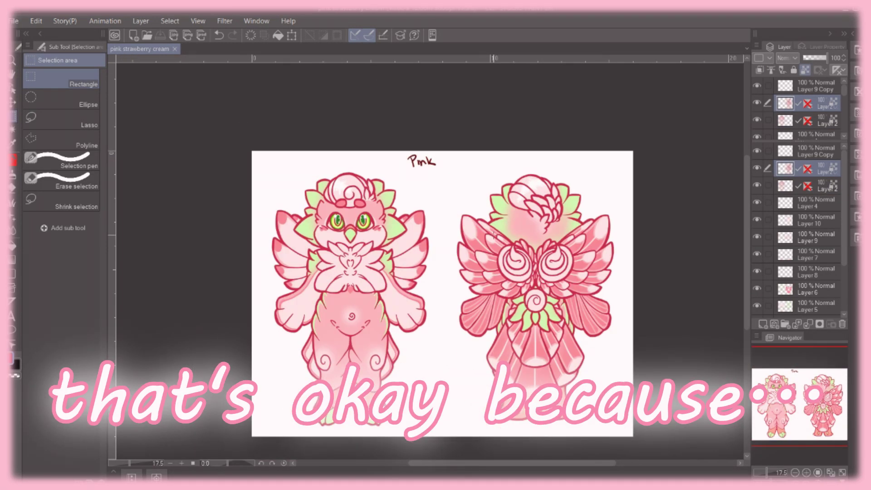